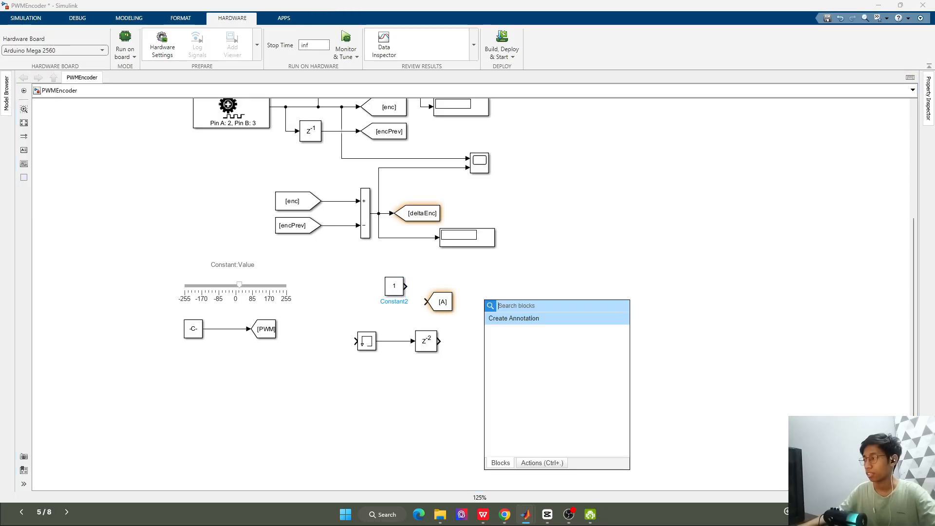
Insert a Minus block beside the [A] Goto block and stretch it taller
type("sum")
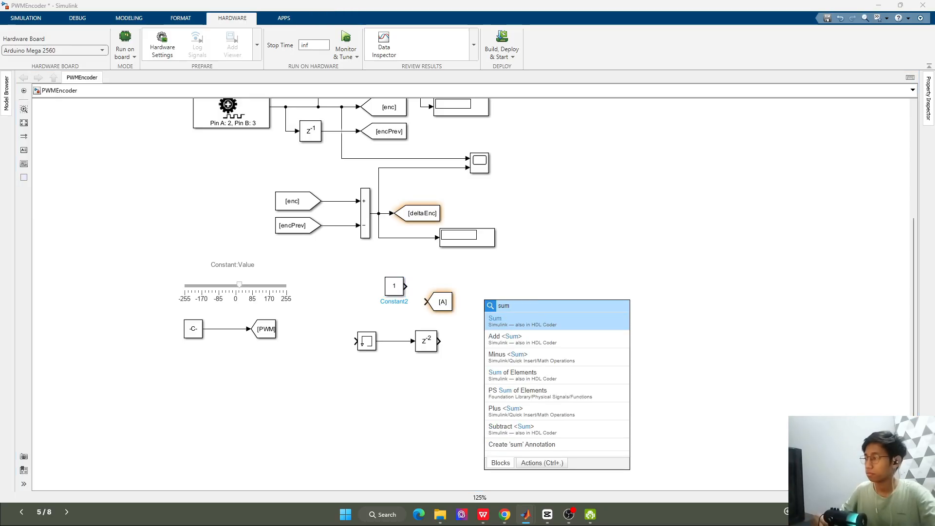
left_click(560, 357)
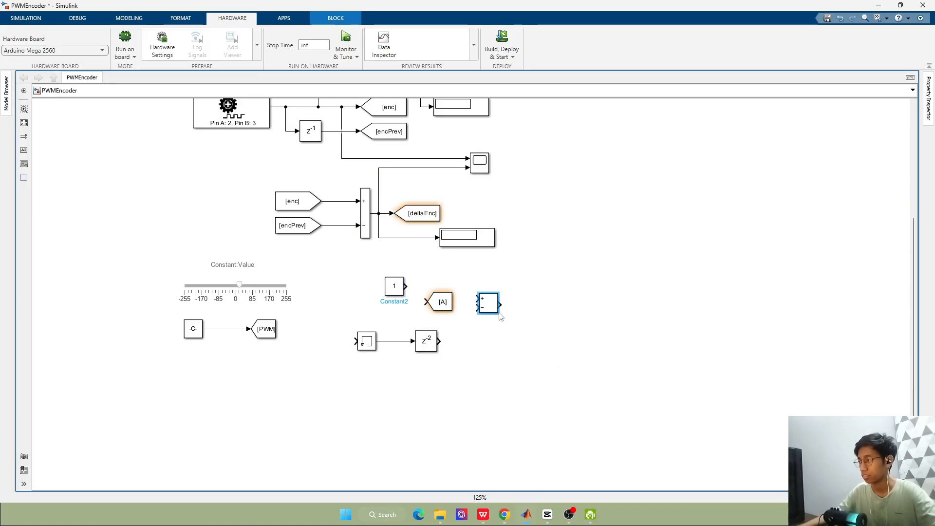
left_click_drag(500, 317, 497, 353)
Insert an Add block and a Divide block to the right of the tall Minus block
double_click(580, 303)
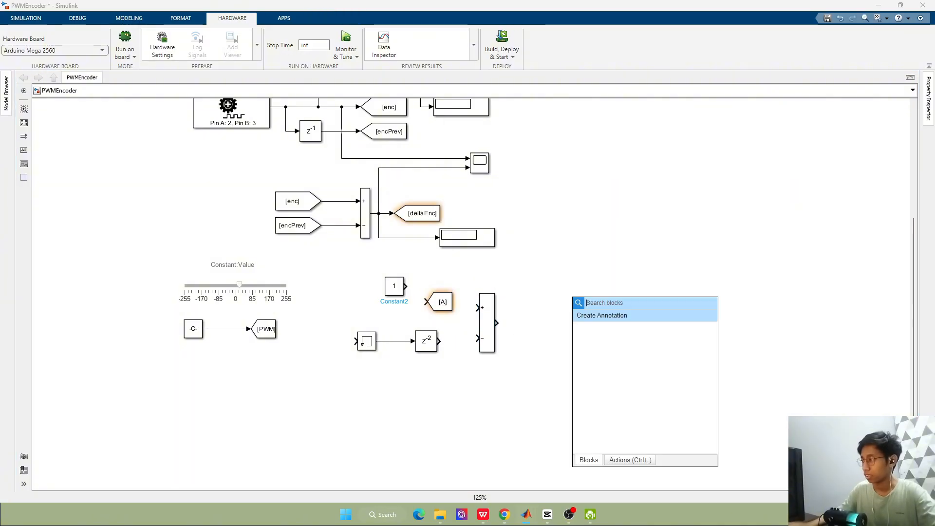
type("sum")
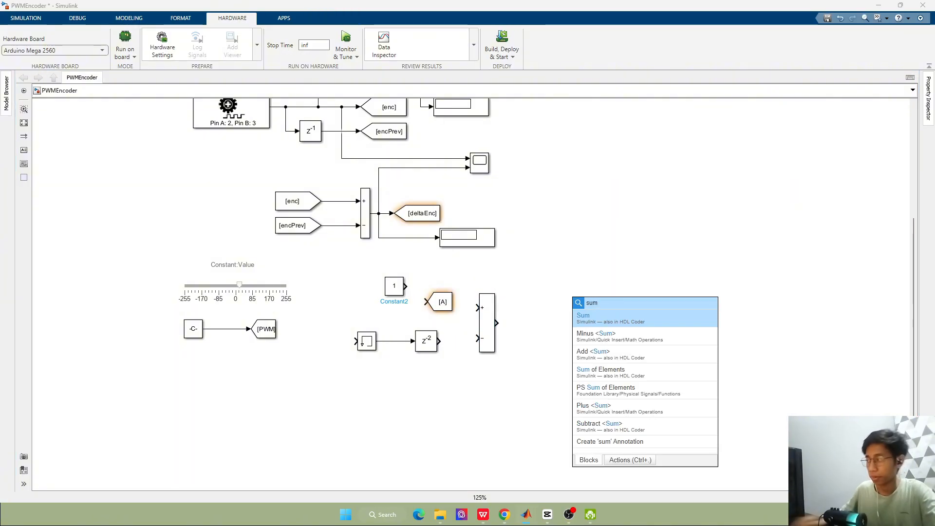
left_click(624, 359)
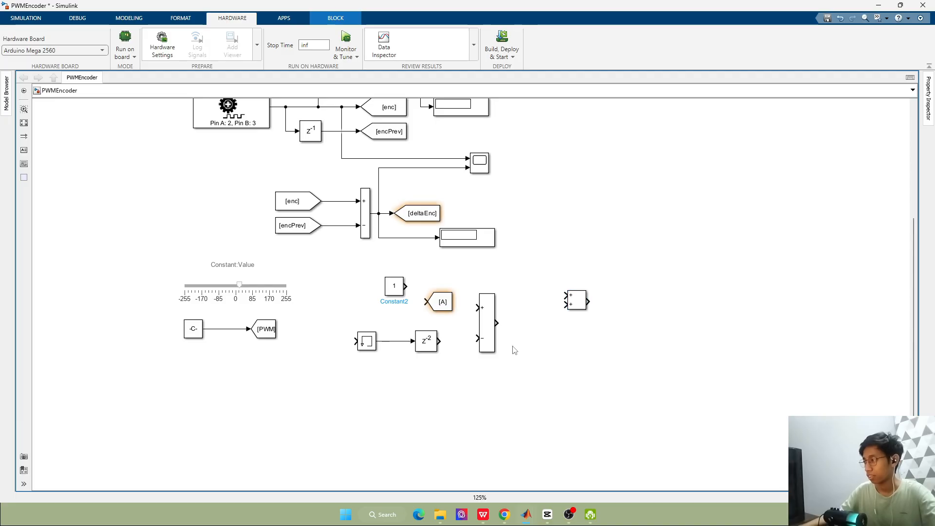
double_click(533, 334)
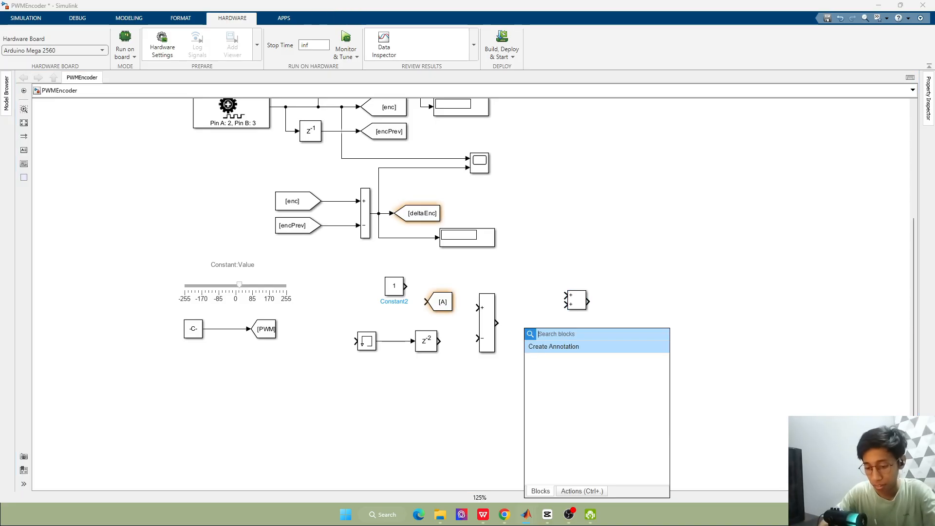
type("divide")
key("Return")
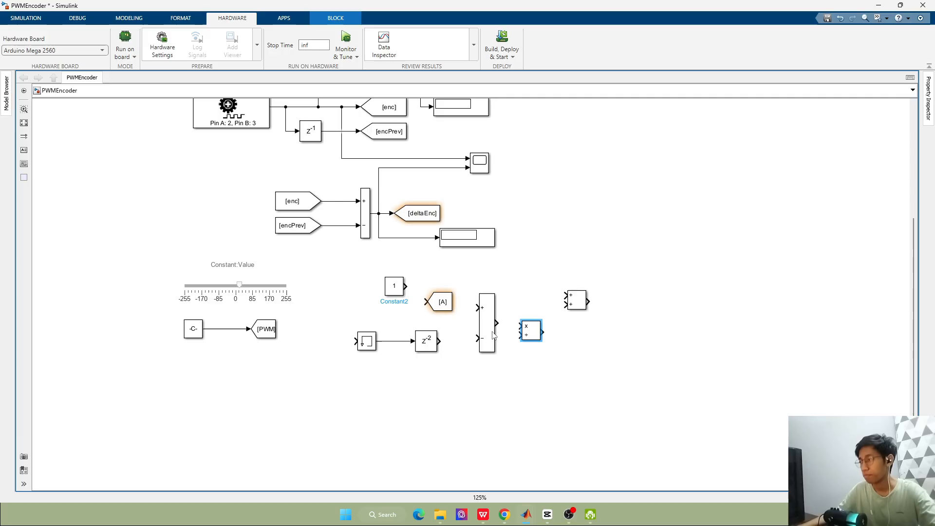
Move the [A] Goto block below-left of the Constant, and shift the PWM slider group up beside the [enc] and [encPrev] tags
left_click_drag(441, 302, 367, 307)
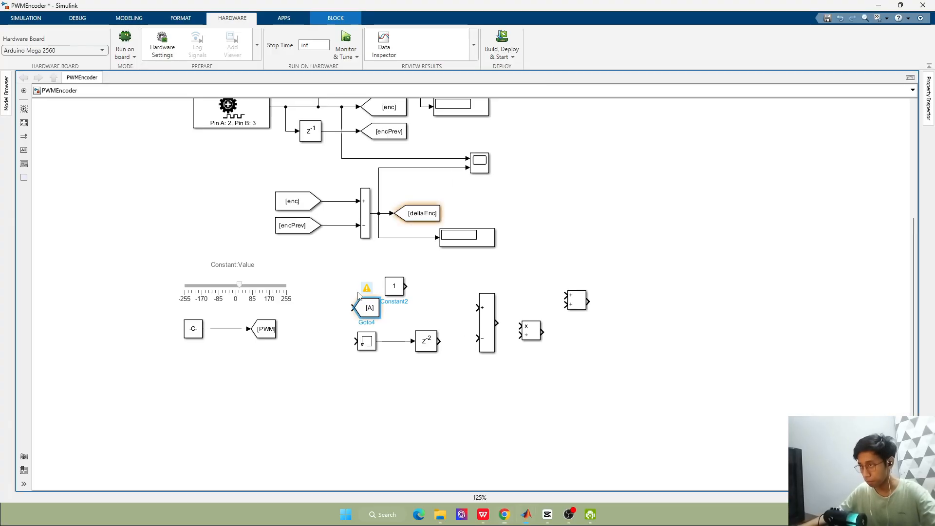
left_click_drag(131, 235, 295, 353)
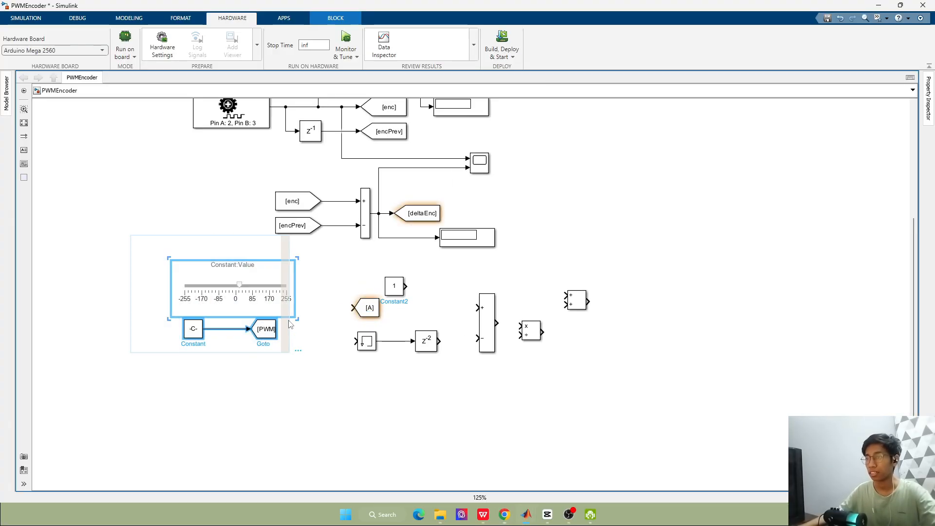
left_click_drag(263, 278, 224, 181)
left_click(304, 329)
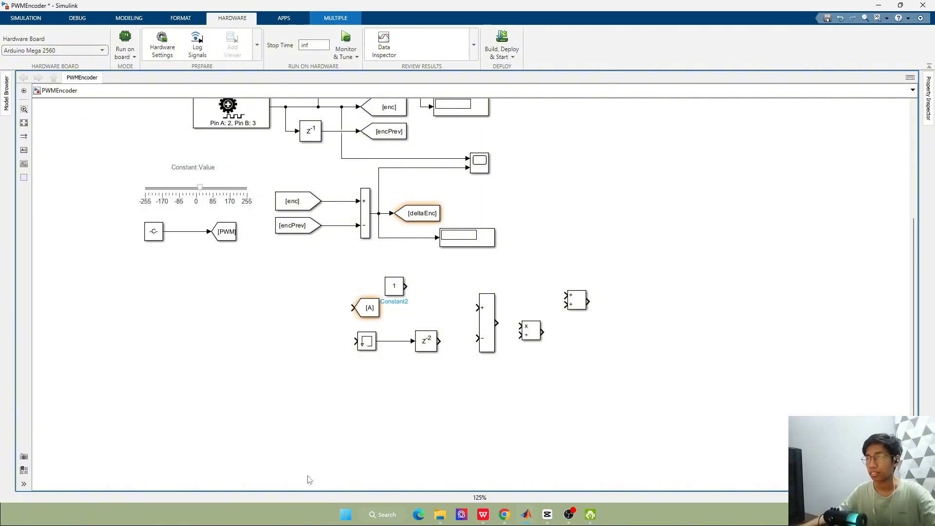
Insert a Dashboard Slider in the free space below the PWM group
double_click(296, 327)
type("slide")
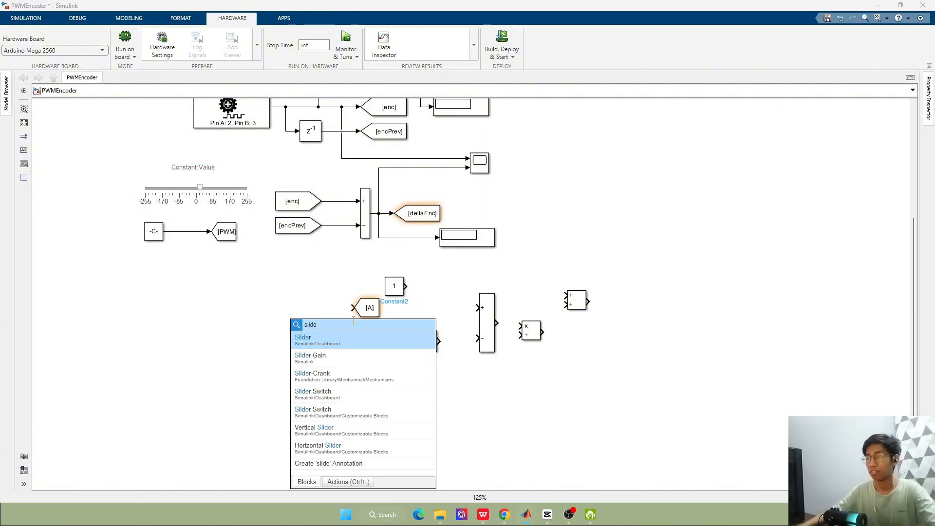
key("Return")
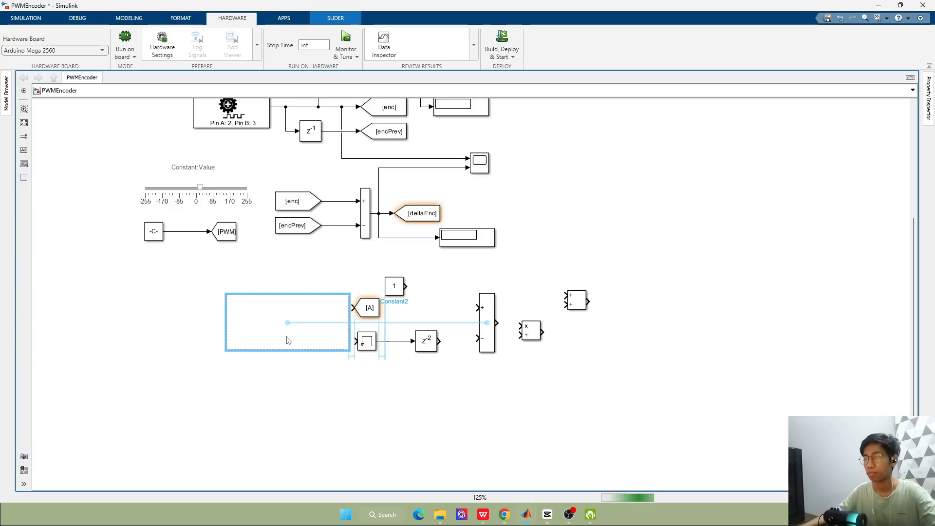
left_click(398, 292)
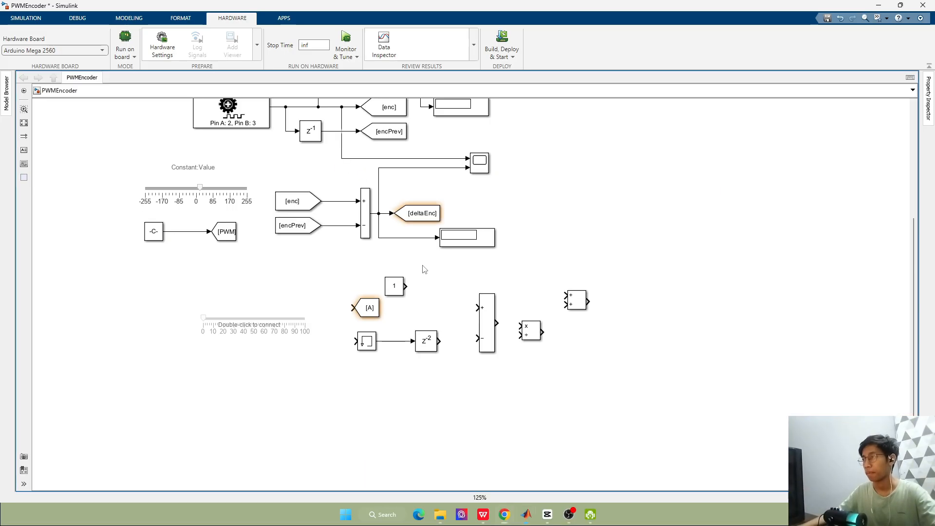
Set the [A] Goto block's tag to alpha, checking it against the lowpass filter reference slide
double_click(373, 309)
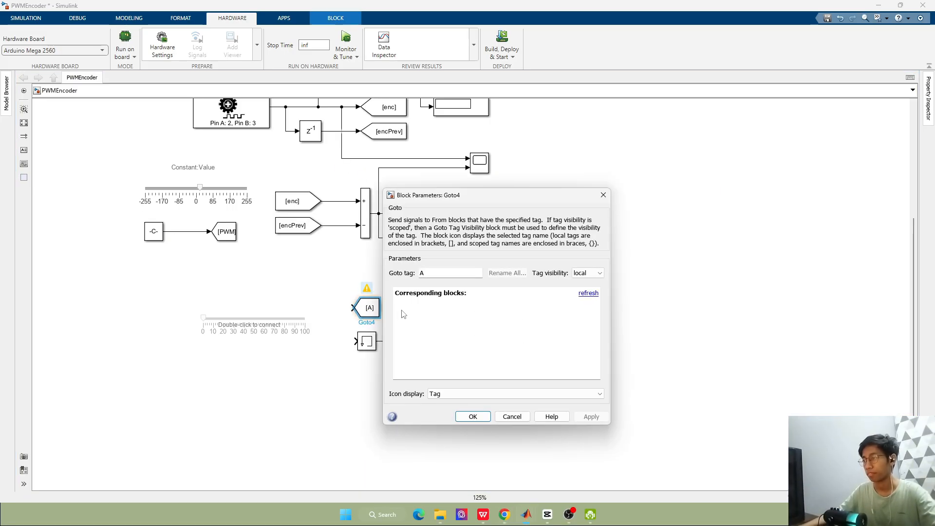
key("alt+Tab")
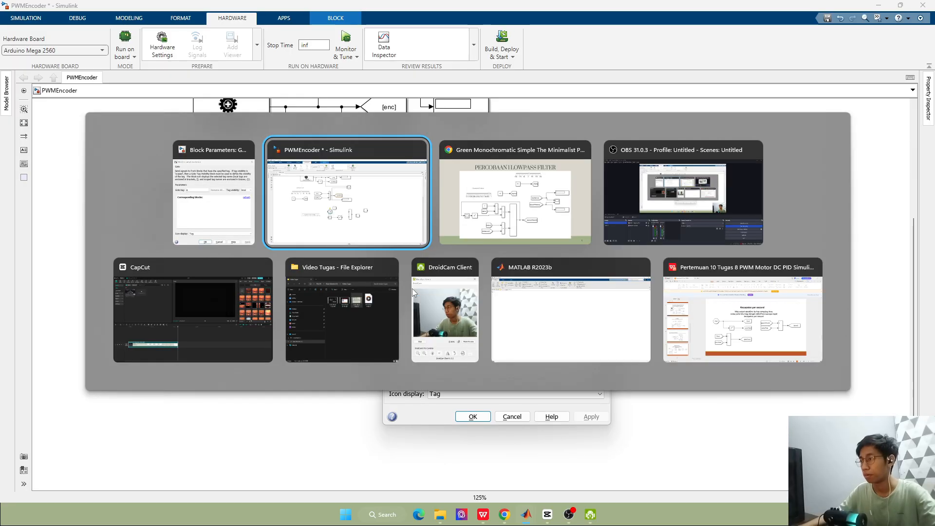
key("alt+Tab")
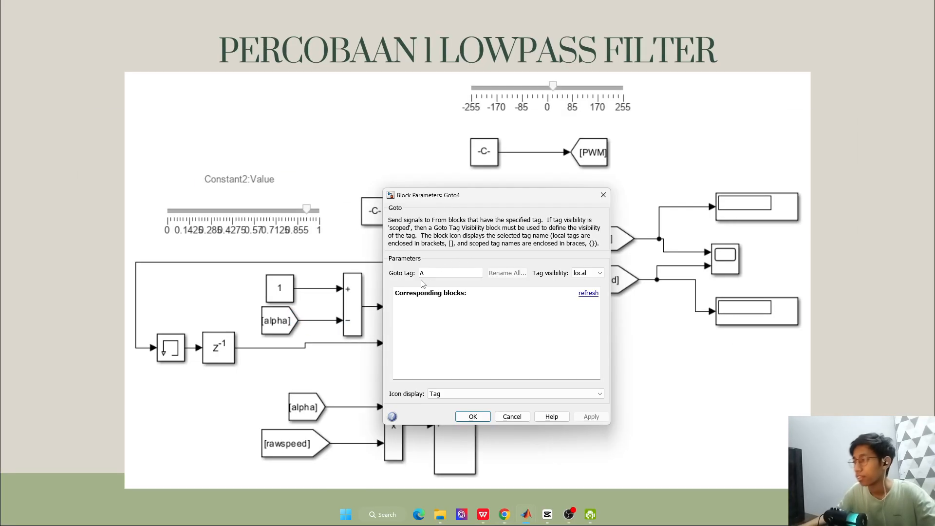
type("ap")
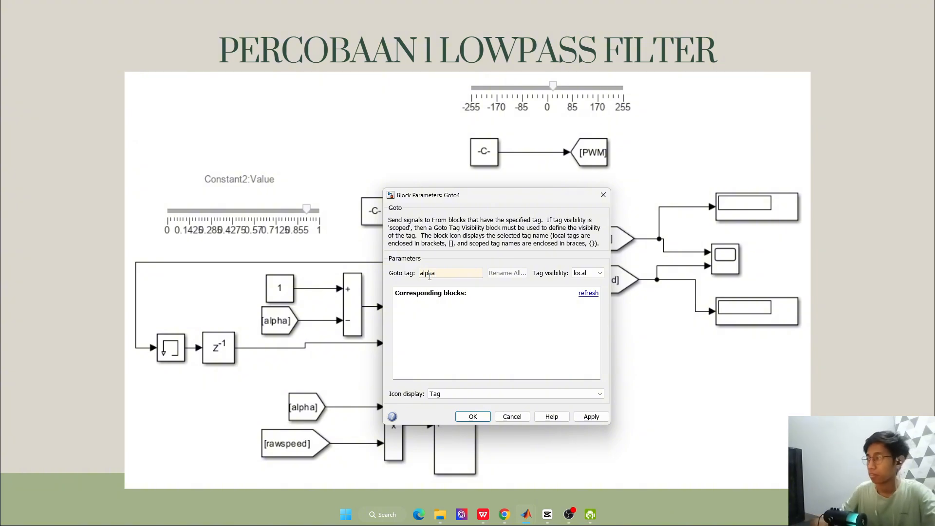
key("alt+Tab")
key("alt+Tab")
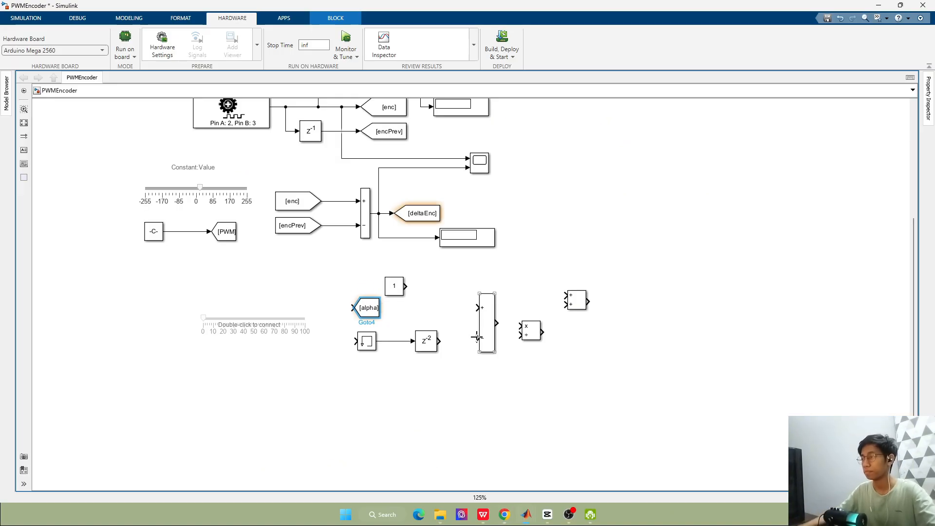
key("alt+Tab")
key("alt+Tab")
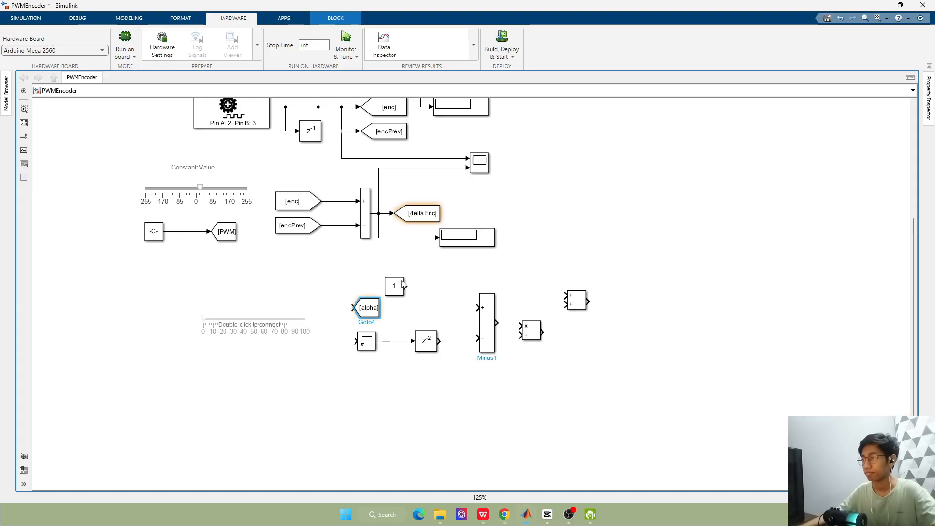
Place the [alpha] Goto block beside the unconnected Constant of value 1 and wire the Constant's output to it
left_click_drag(367, 312, 451, 284)
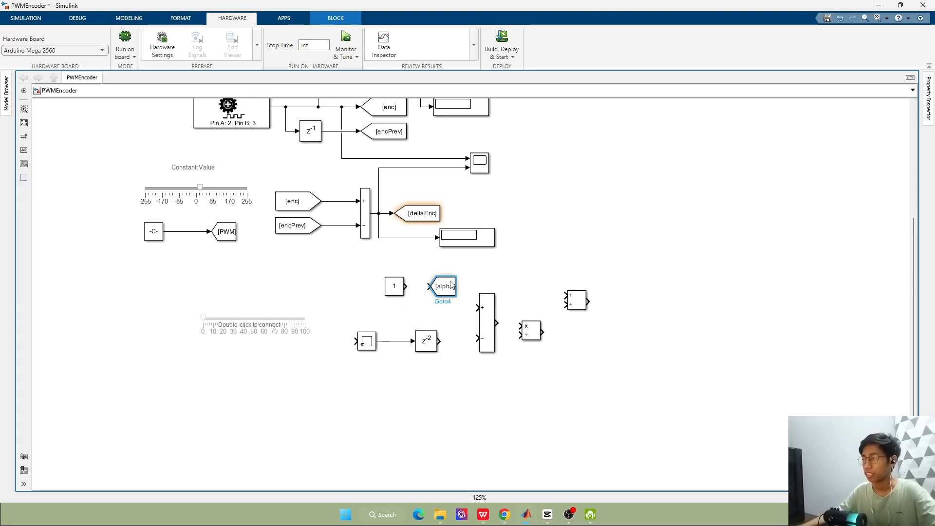
left_click(418, 292)
left_click(419, 287)
left_click_drag(372, 267, 462, 296)
left_click(524, 279)
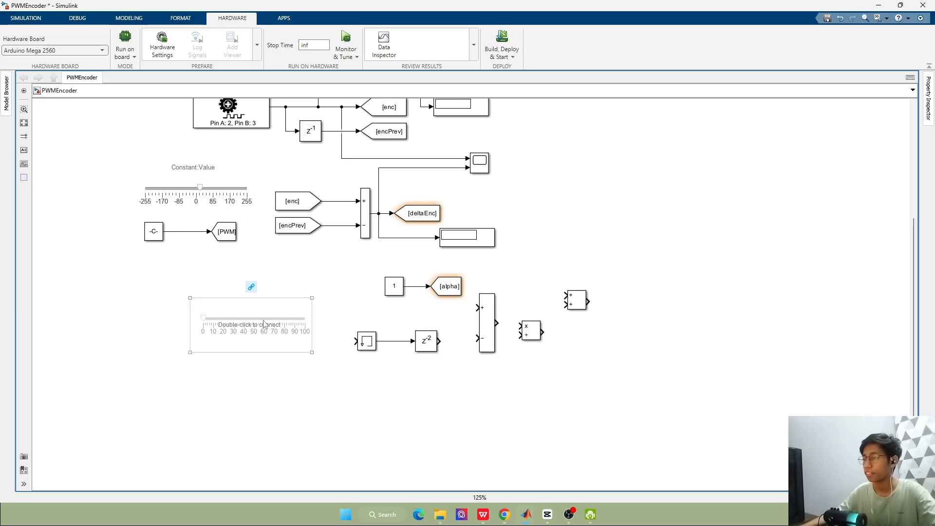
Connect the new slider to the Value parameter of the Constant feeding [alpha]
double_click(301, 330)
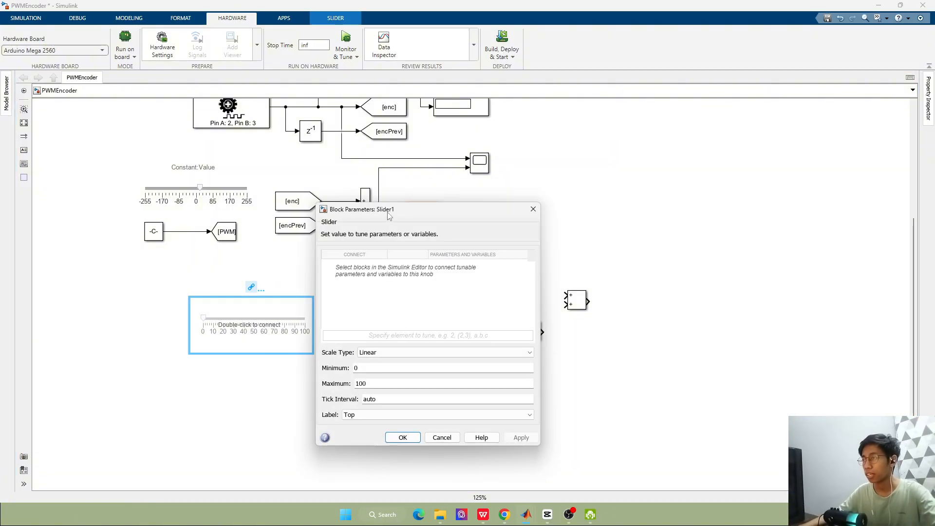
left_click_drag(388, 216, 674, 241)
left_click(394, 288)
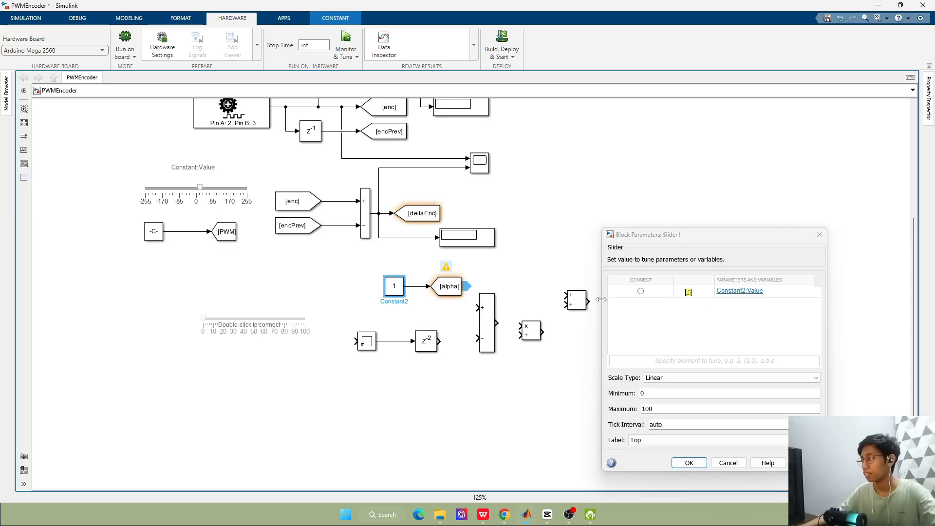
left_click(641, 291)
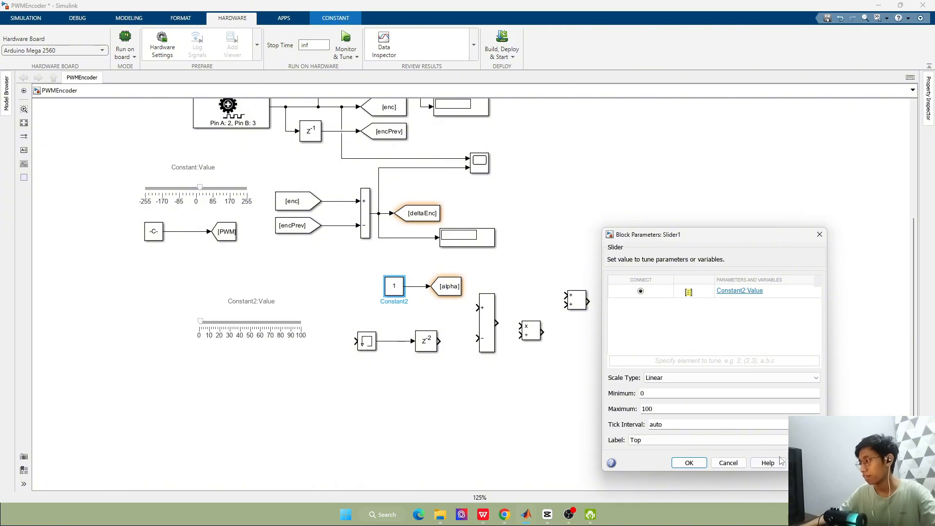
Check the slider range on the reference slide, set the new slider's maximum to 1 and accept its parameters
key("alt+Tab")
key("alt+Tab")
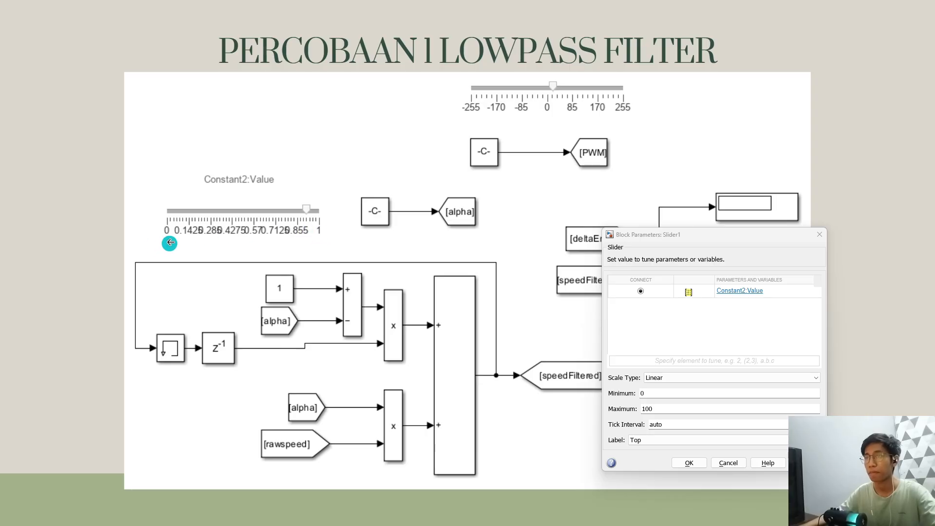
key("alt+Tab")
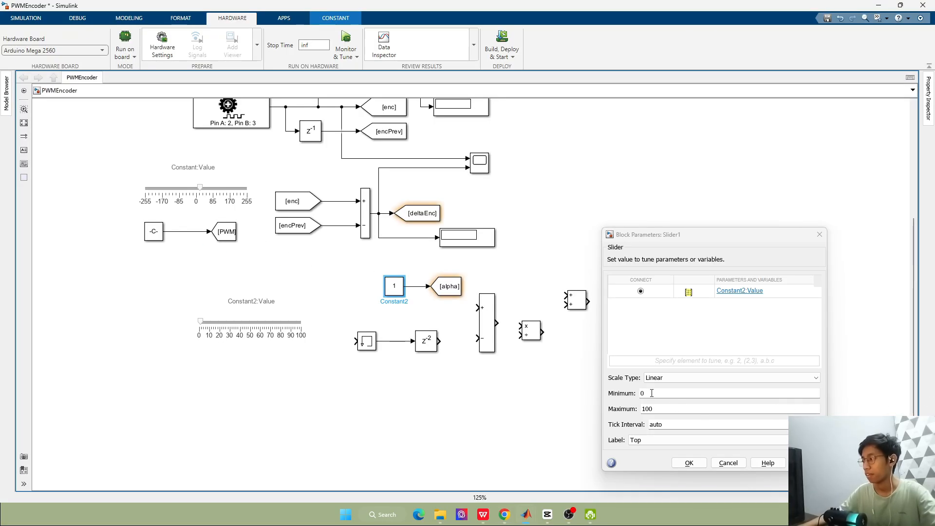
key("alt+Tab")
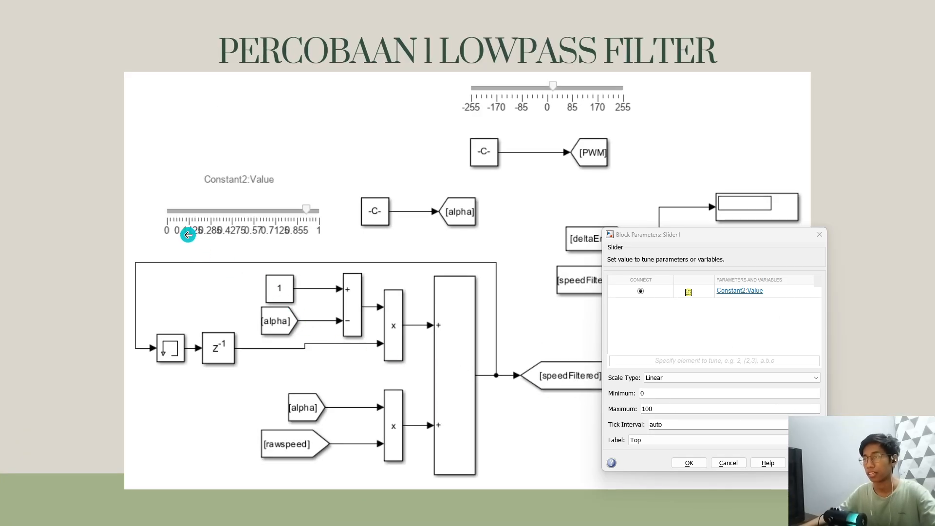
key("alt+Tab")
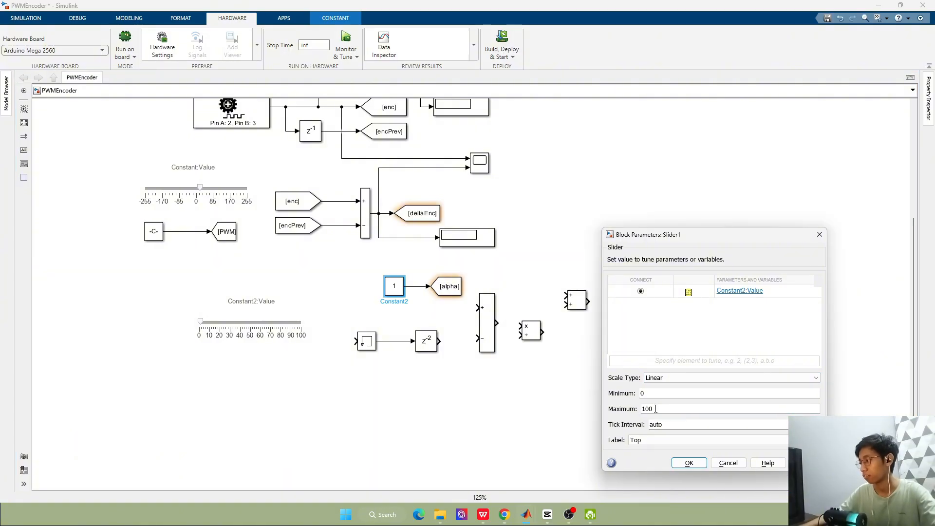
double_click(655, 409)
type("1")
left_click(689, 463)
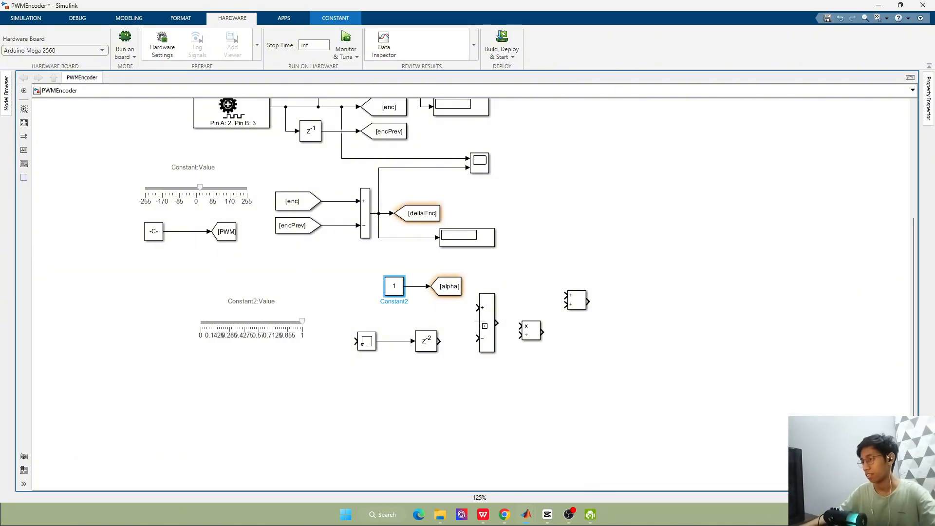
Move the Constant and [alpha] Goto pair directly above its slider
left_click_drag(345, 265, 283, 284)
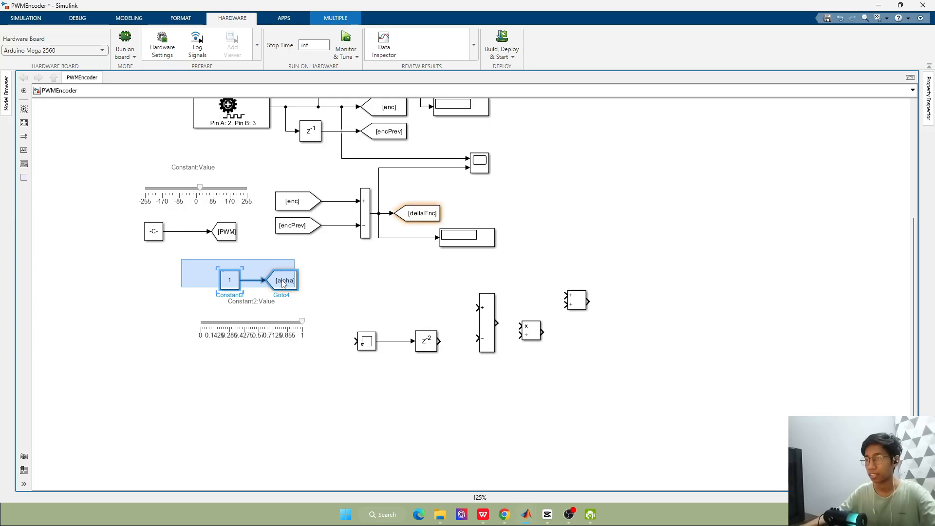
left_click(414, 288)
Add a new Constant block with value 1 left of the tall Minus block, following the reference slide
key("alt+Tab")
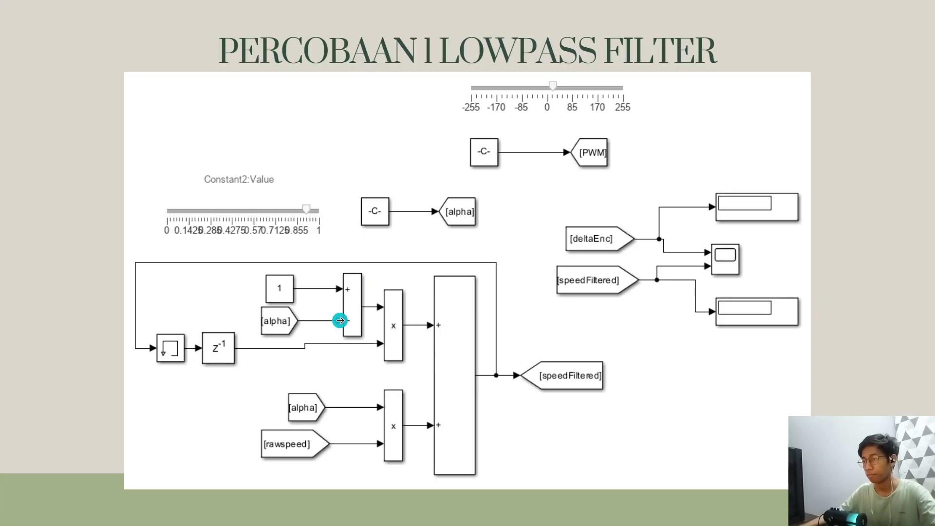
key("alt+Tab")
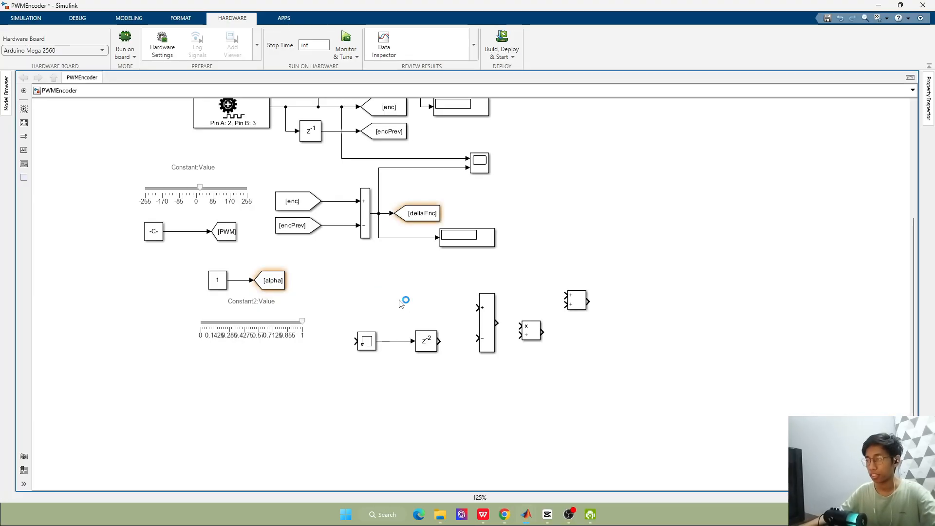
double_click(401, 303)
type("1")
key("Return")
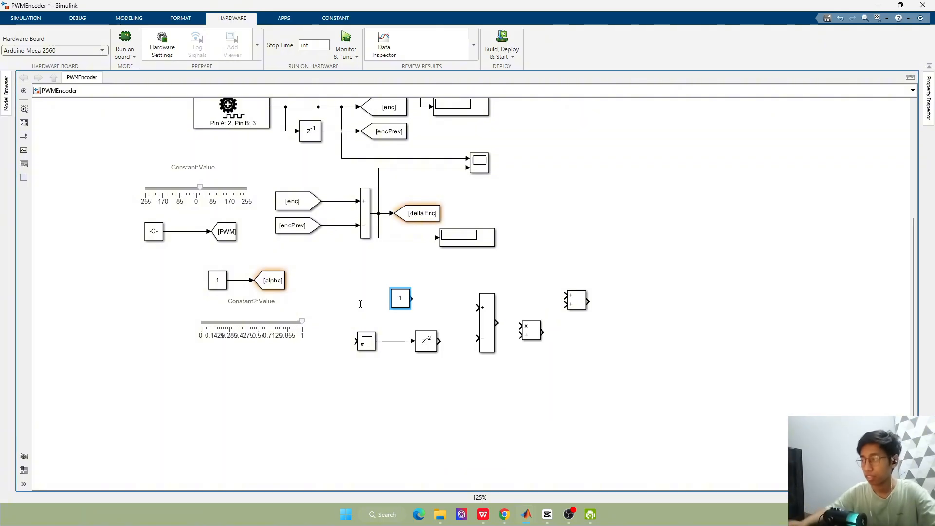
key("alt+Tab")
key("alt+Tab")
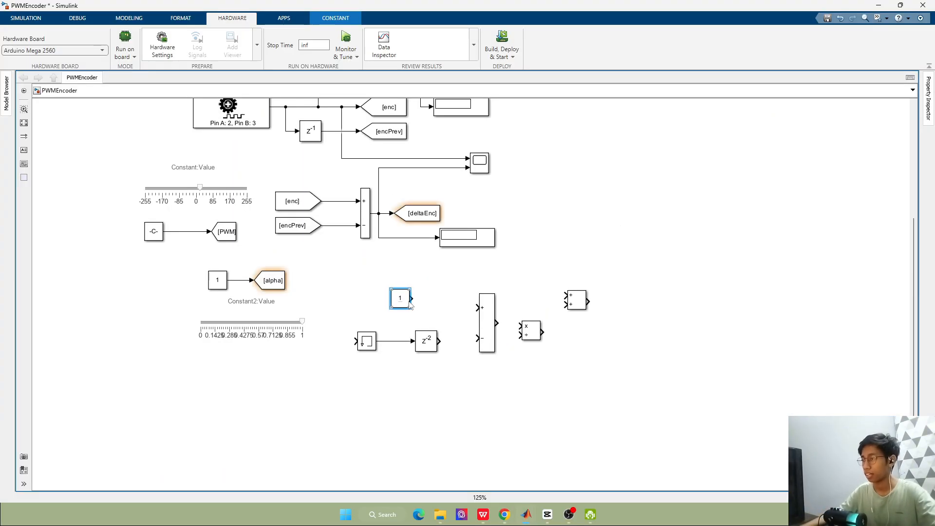
Wire the new Constant to the Minus block's plus input, and move the delay block and its feeding block closer to the Minus block
left_click_drag(410, 304, 419, 312)
left_click_drag(347, 326, 446, 339)
left_click(519, 350)
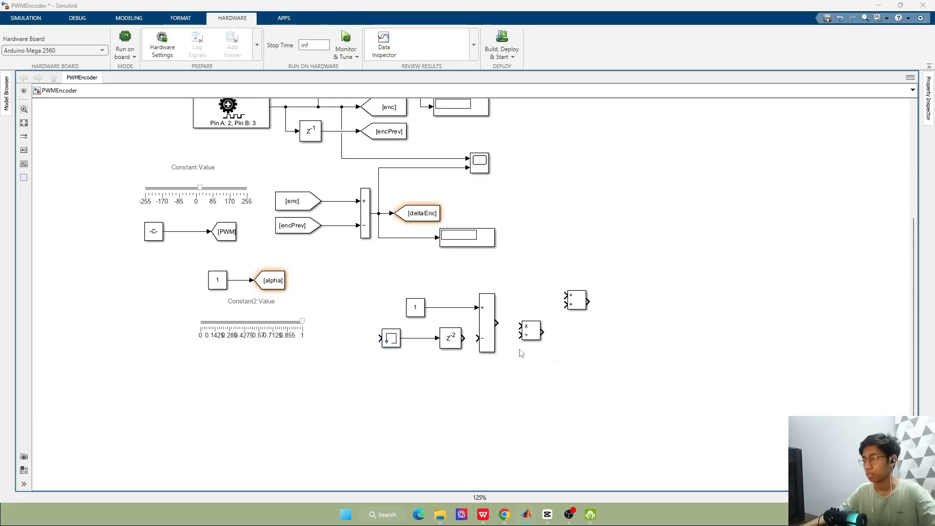
Move the connected Memory and delay blocks down and left, clear of the Minus block's minus input
key("alt+Tab")
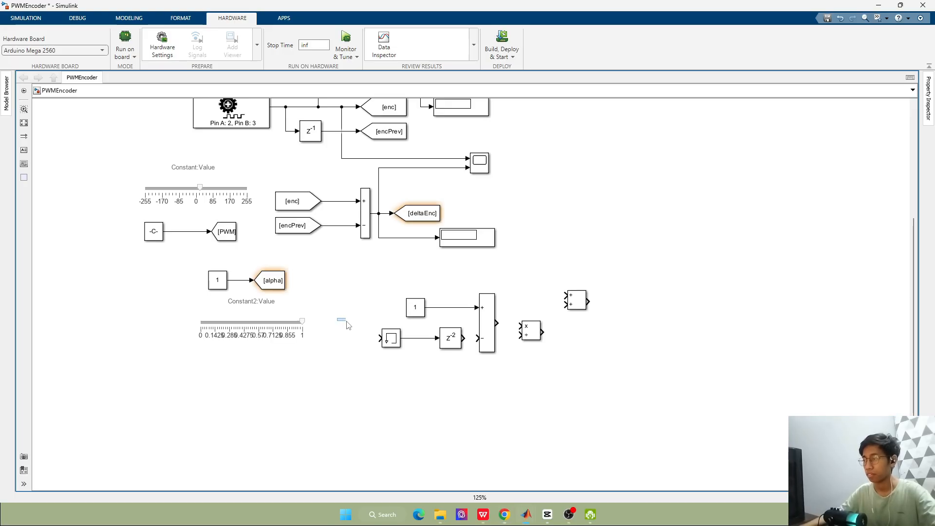
left_click_drag(340, 317, 463, 366)
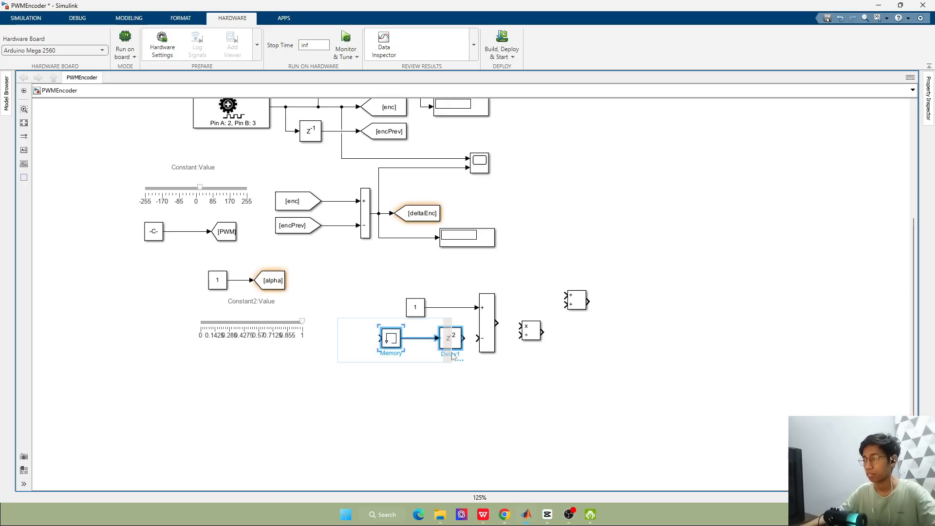
left_click_drag(449, 334, 418, 346)
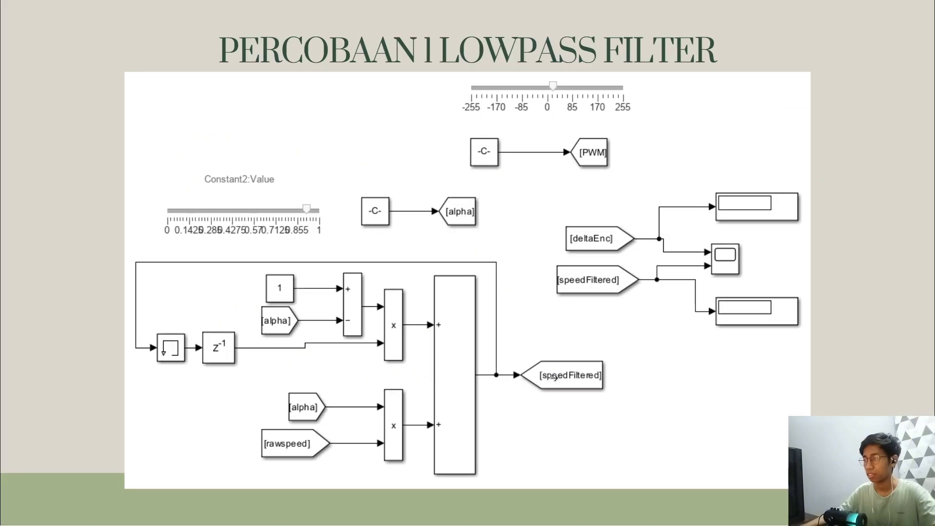
key("alt+Tab")
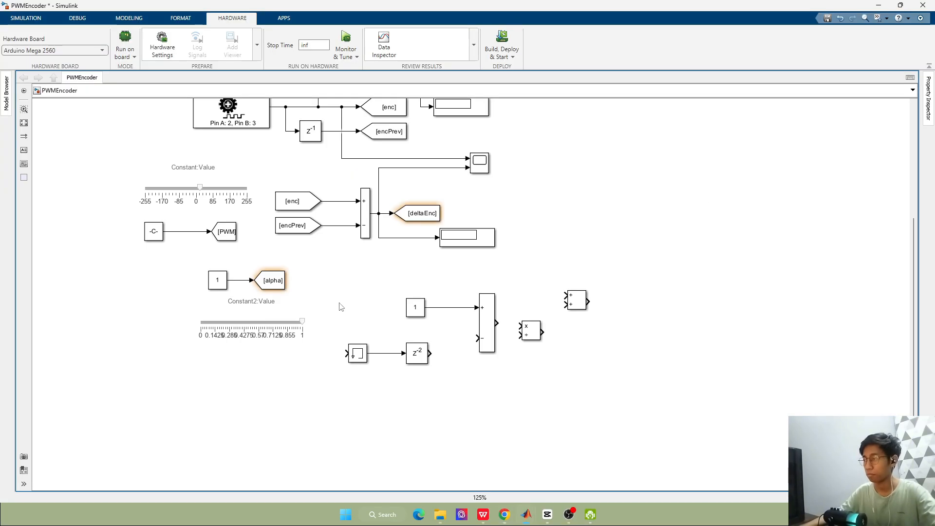
Create an [alpha] From block wired to the Minus block's minus input, and move the Constant 1 block directly above it
double_click(353, 286)
left_click(555, 274)
key("alt+Tab")
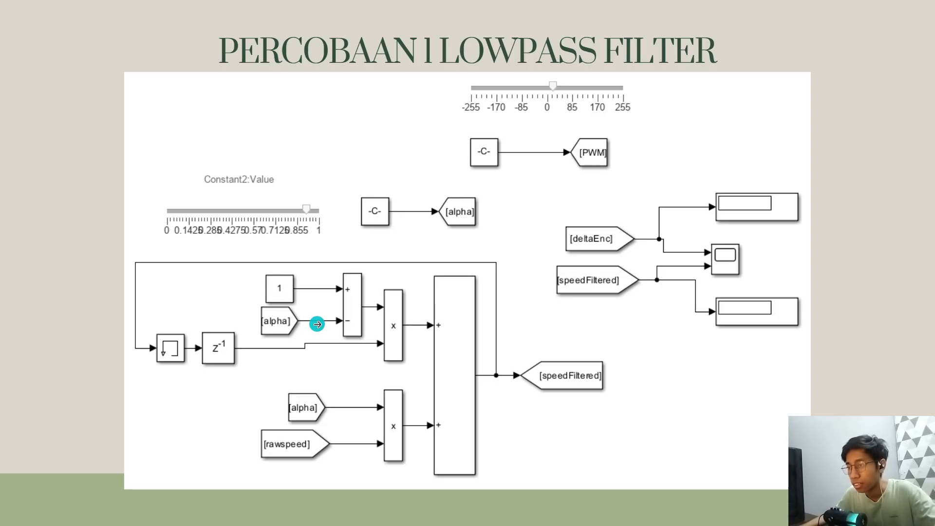
key("alt+Tab")
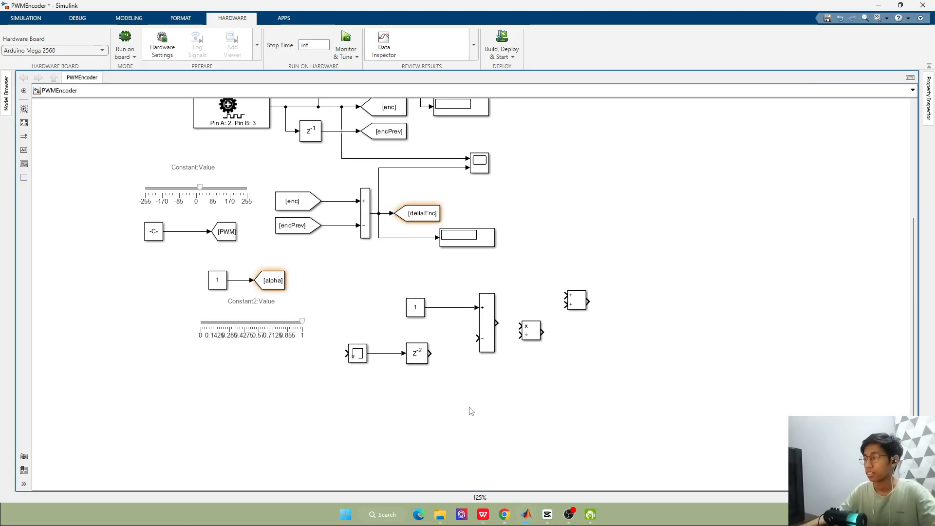
key("alt+Tab")
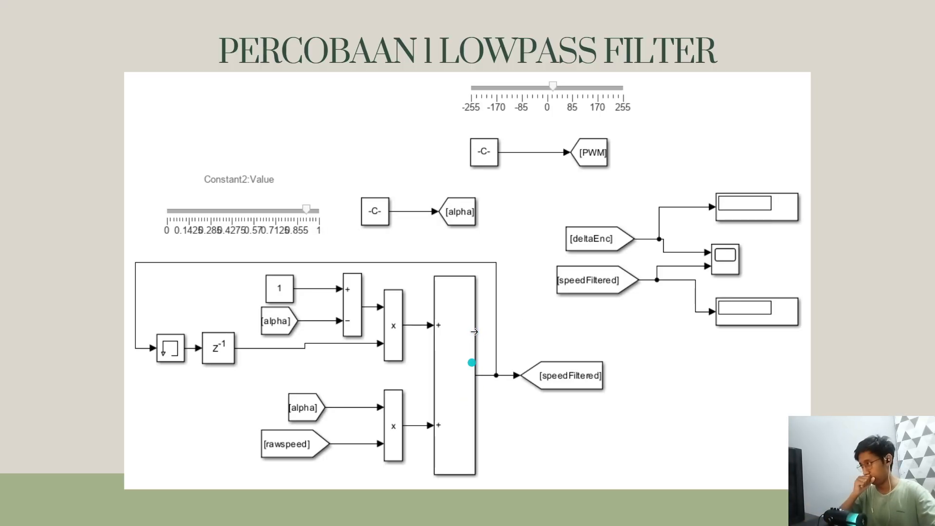
key("alt+Tab")
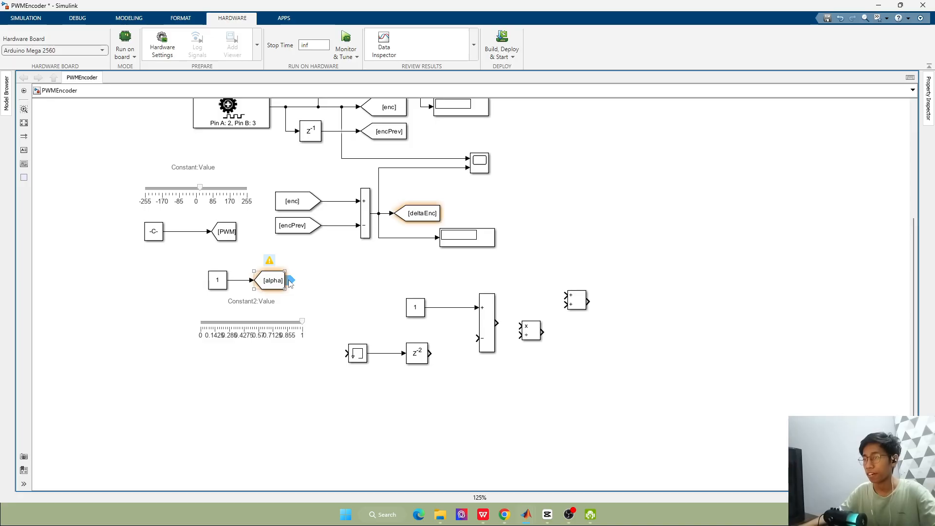
left_click_drag(289, 281, 444, 341)
key("alt+Tab")
key("alt+Tab")
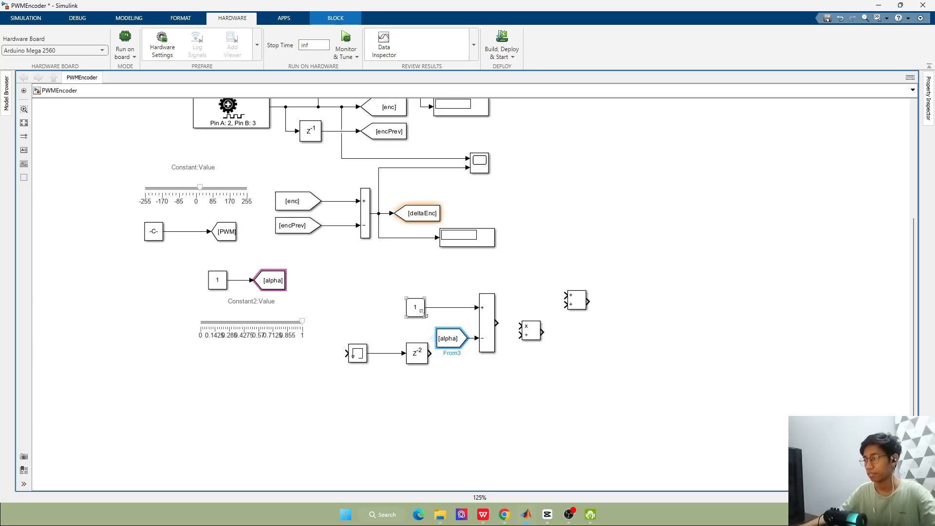
left_click_drag(418, 310, 444, 311)
left_click(560, 392)
Set the Divide block's number of inputs to ** so it multiplies both signals, matching the reference slide
key("alt+Tab")
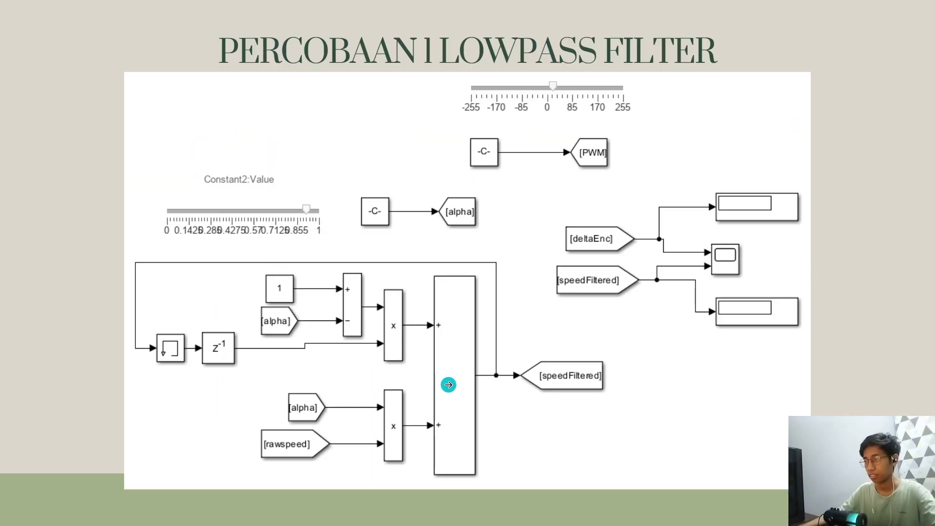
key("alt+Tab")
key("alt+Tab")
key("alt+Tab")
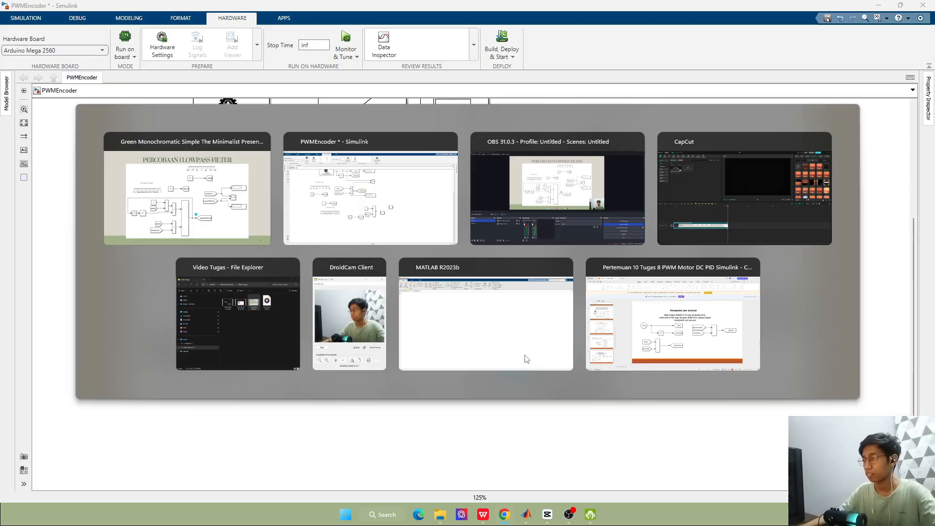
double_click(529, 335)
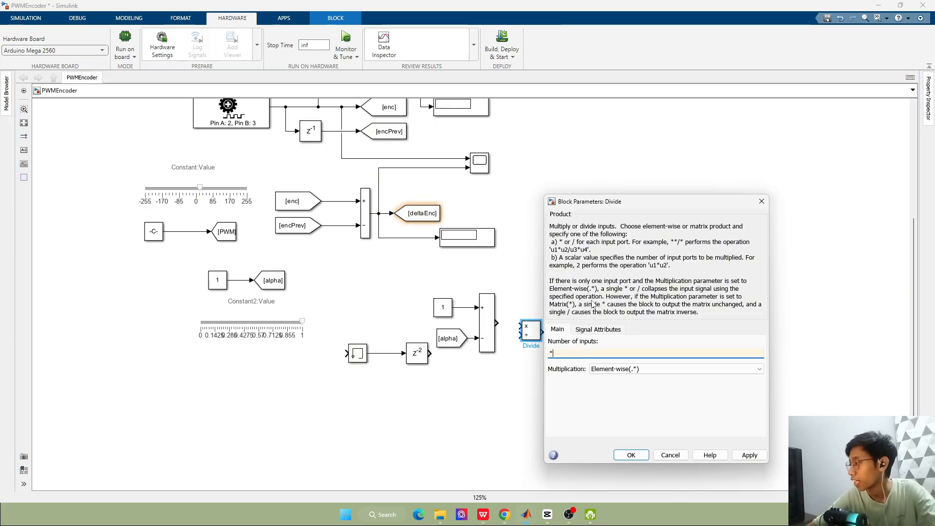
type("**")
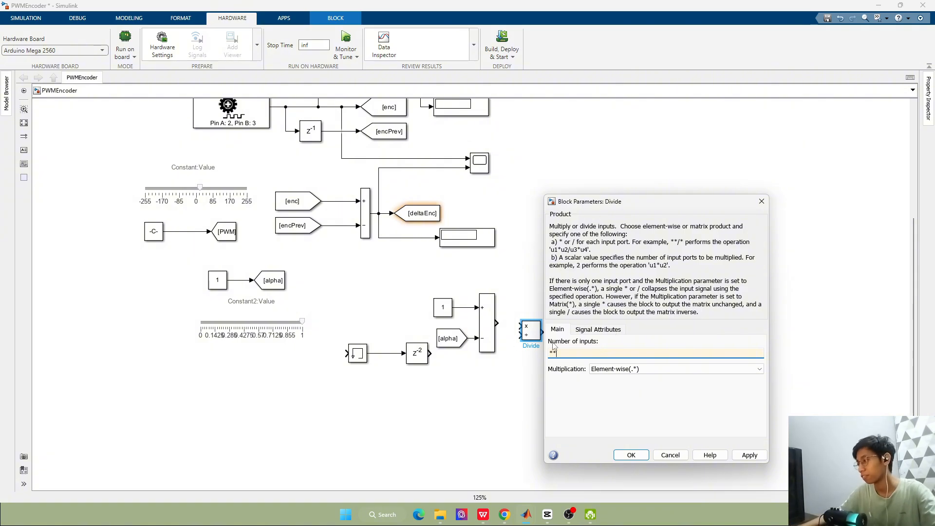
left_click(751, 454)
left_click(631, 455)
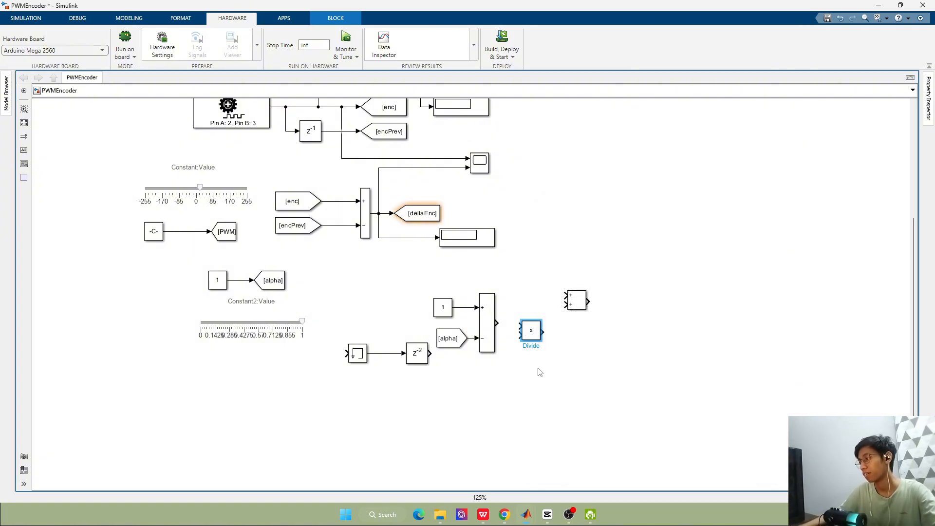
Stretch the multiply block vertically, duplicate it directly below, and align the copy with the original
left_click_drag(540, 339, 539, 438)
left_click(570, 358)
left_click(533, 355)
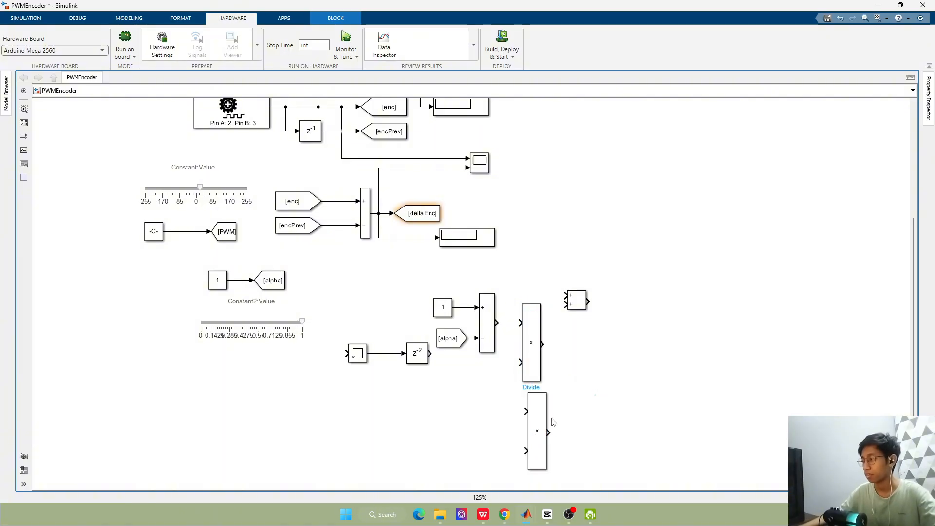
left_click_drag(538, 422, 533, 422)
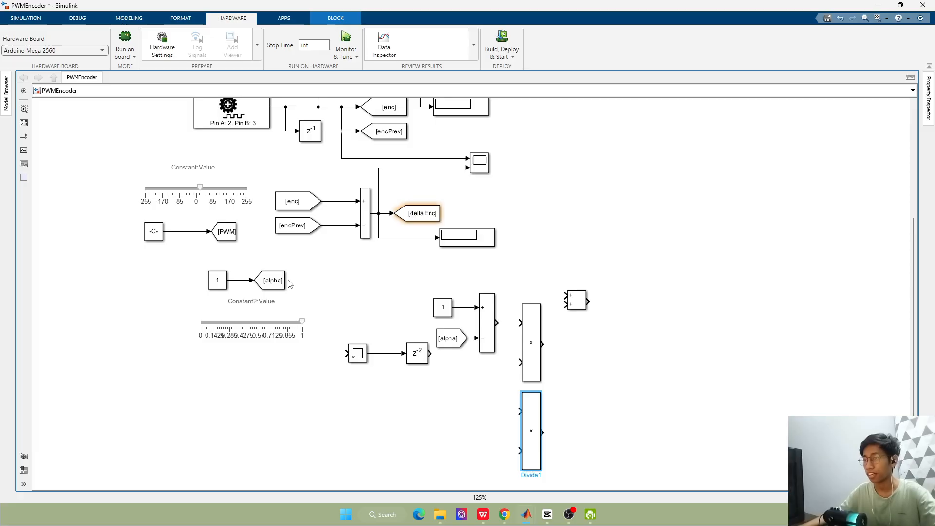
Create a second [alpha] From block and place it level with the lower multiply block's first input
left_click(282, 284)
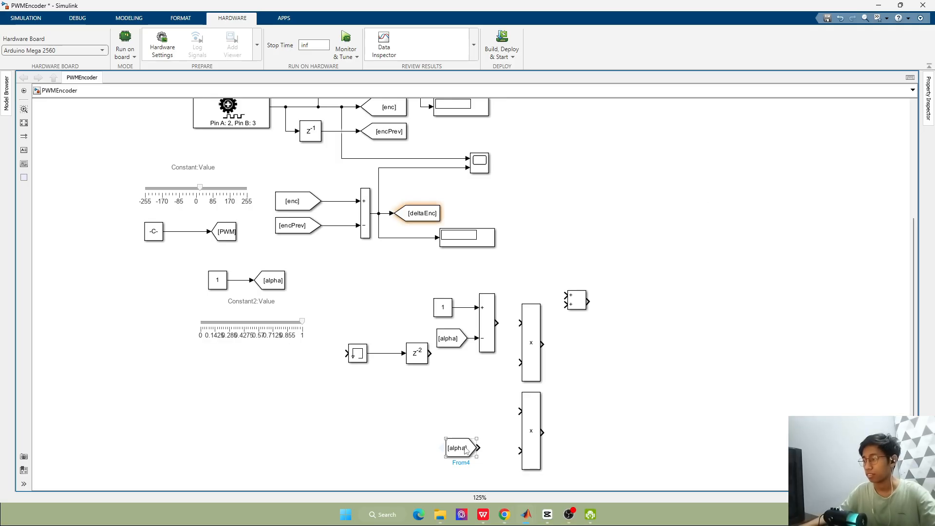
left_click_drag(470, 443, 470, 419)
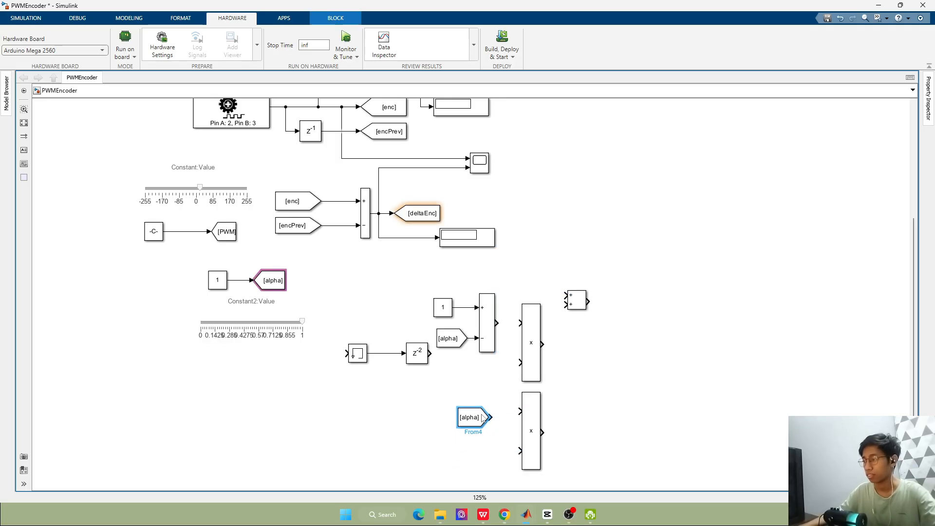
left_click(663, 398)
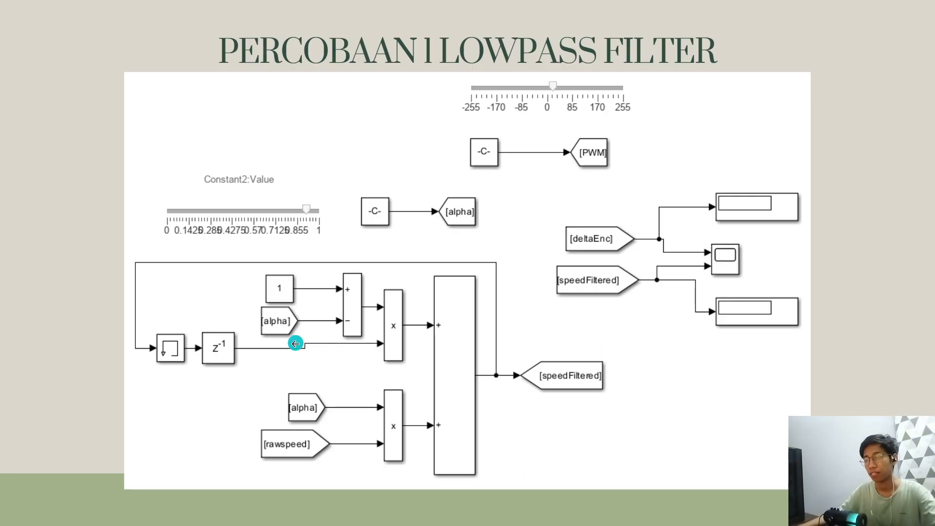
Move the Memory and delay pair level with the upper multiply block's second input and wire the delay output to it
key("alt+Tab")
left_click_drag(357, 336, 430, 381)
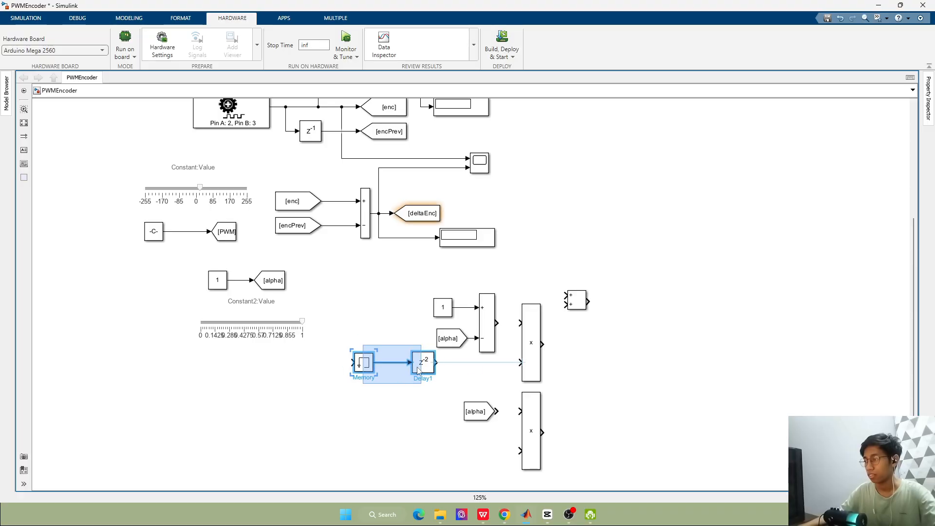
left_click(471, 363)
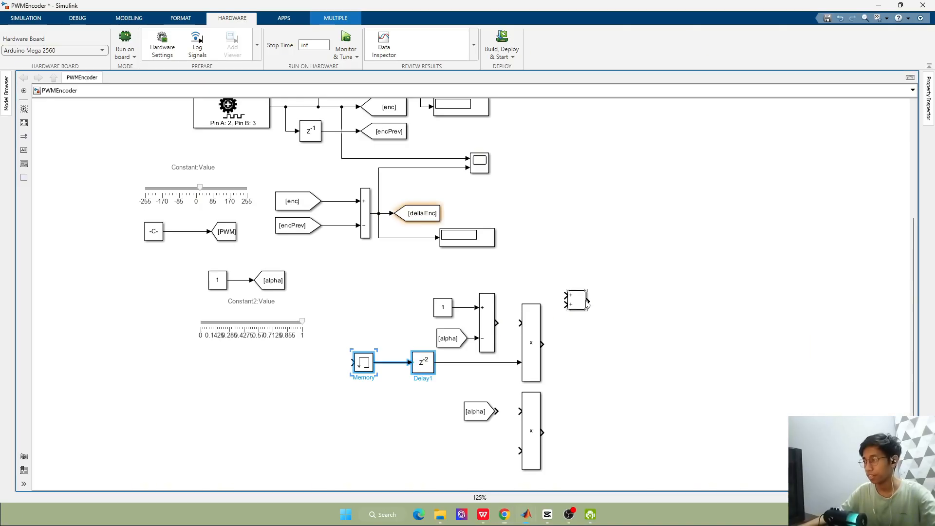
Stretch the Add block to span both multiply blocks and wire the upper multiply block to its first plus input
left_click(577, 301)
left_click_drag(588, 312, 590, 447)
mouse_move(575, 387)
left_mouse_down()
mouse_move(576, 411)
mouse_move(571, 394)
left_mouse_up()
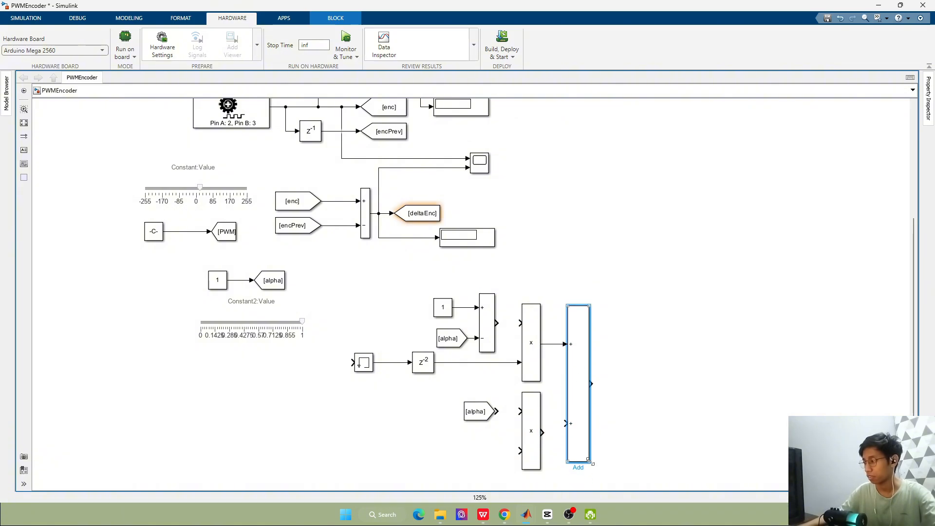
left_click_drag(589, 461, 593, 478)
Align the Add block with the two multiply blocks and wire the lower multiply block to its second plus input
left_click_drag(582, 442, 576, 433)
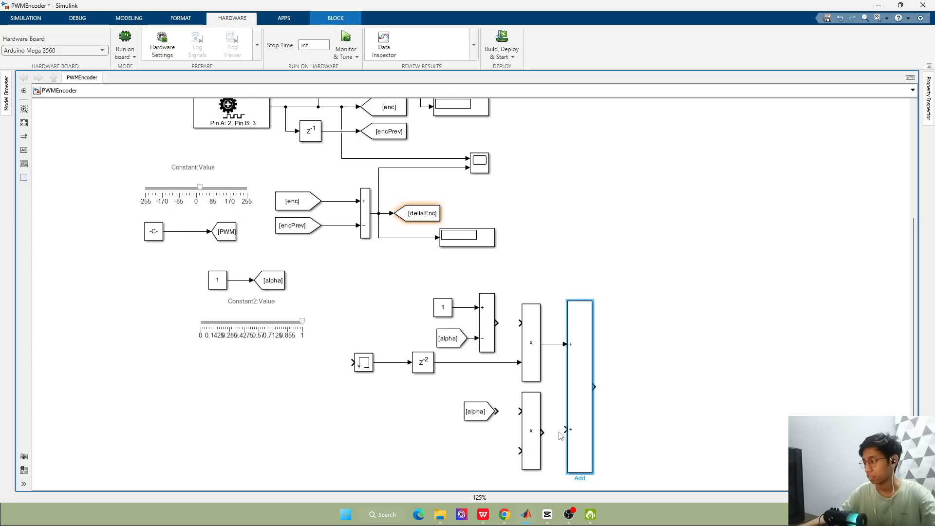
left_click_drag(590, 476, 588, 457)
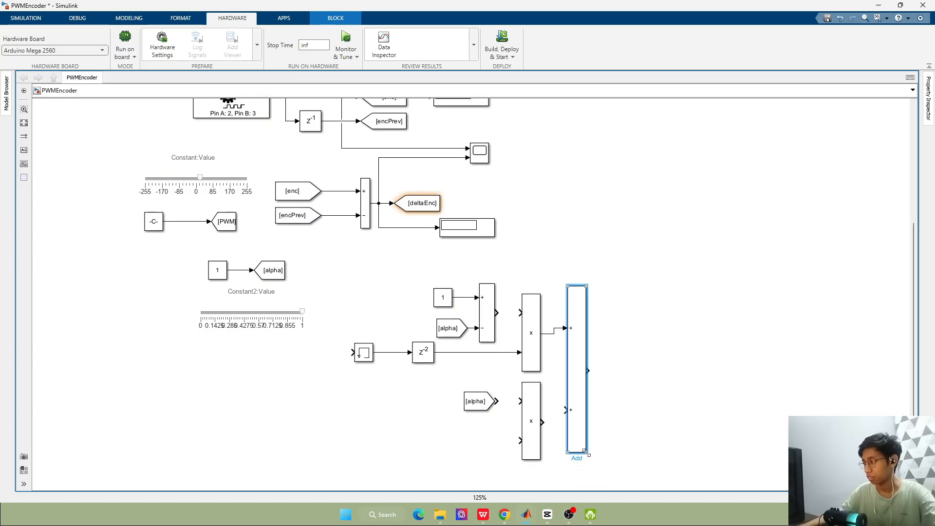
left_click_drag(573, 414, 539, 414)
left_click(531, 420)
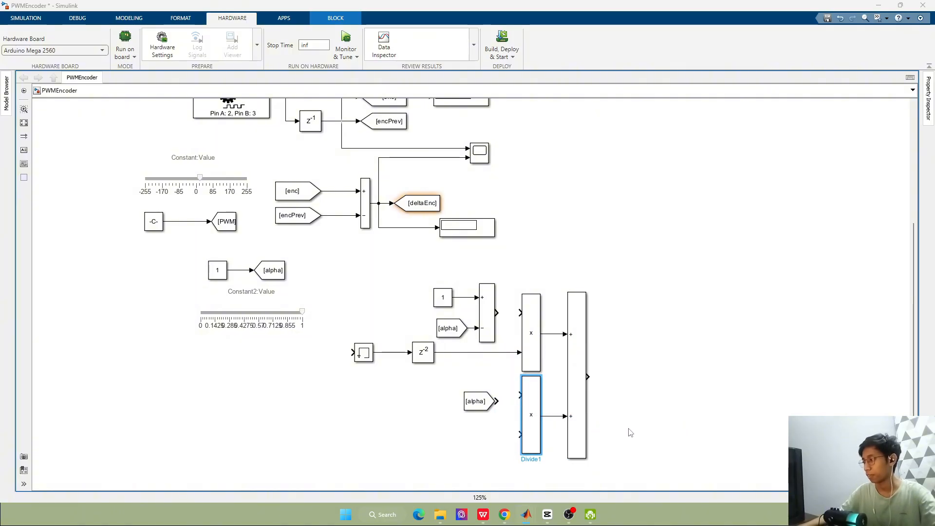
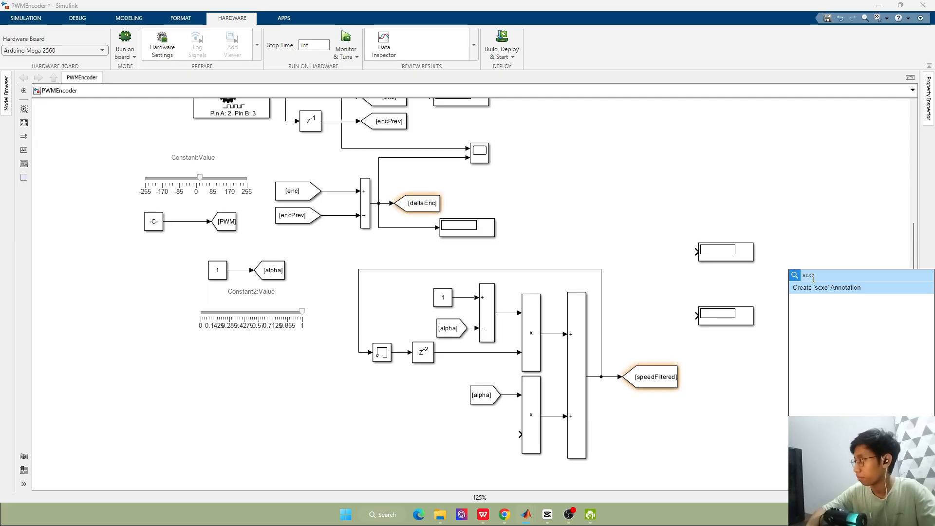
Add a Scope block between the two unconnected Display blocks
key("BackSpace")
key("BackSpace")
type("ope")
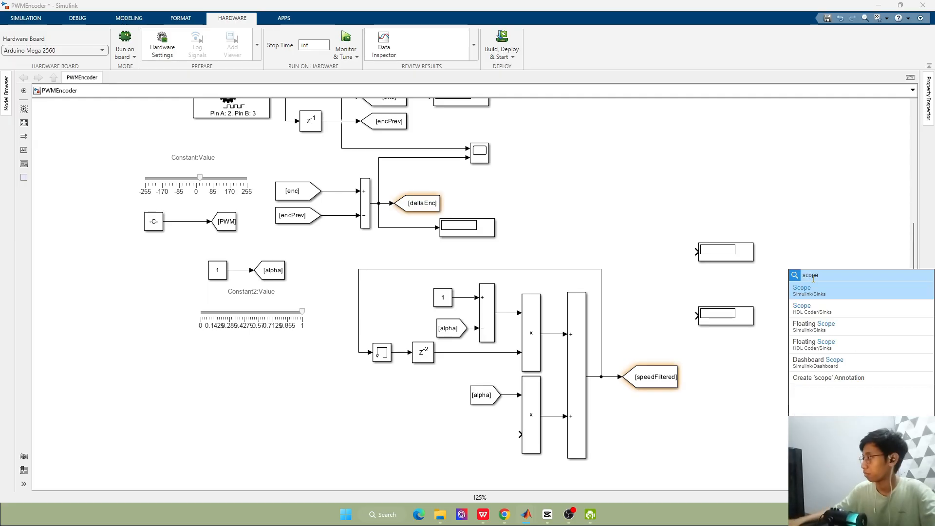
key("Return")
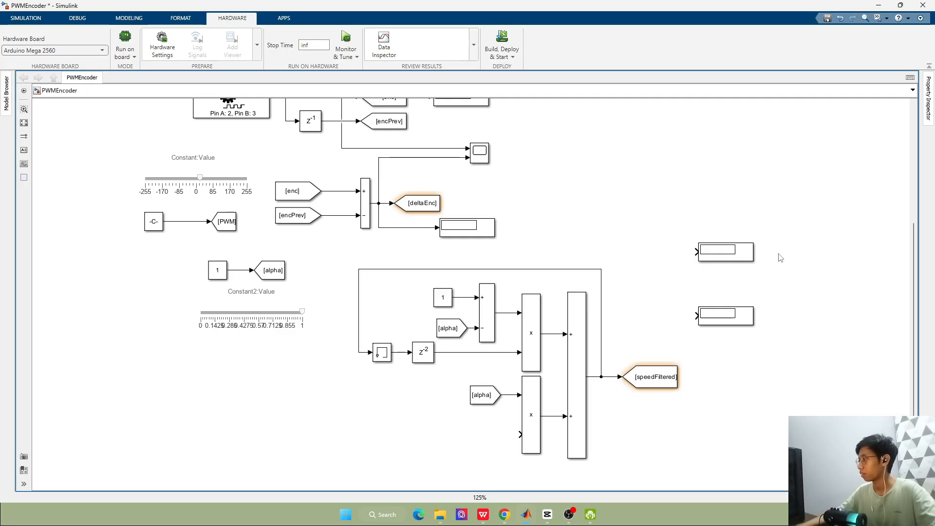
double_click(775, 269)
type("scope")
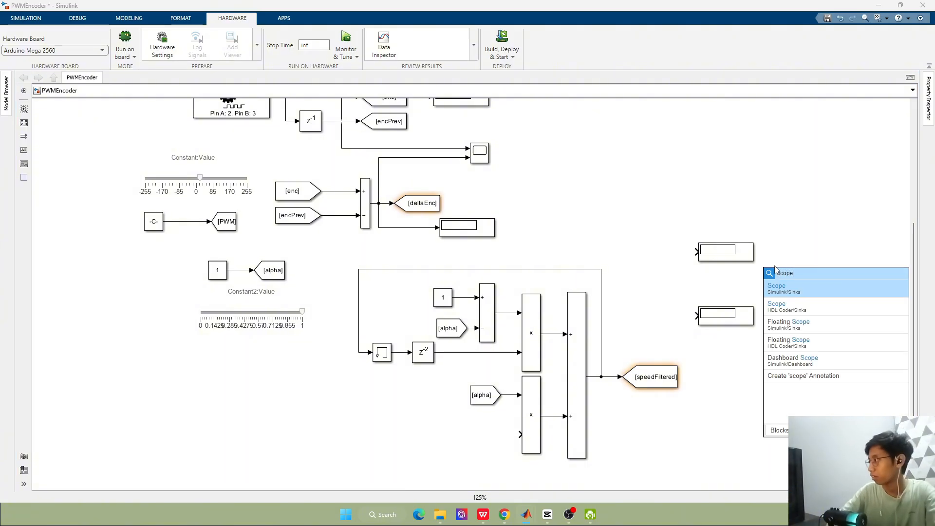
key("Return")
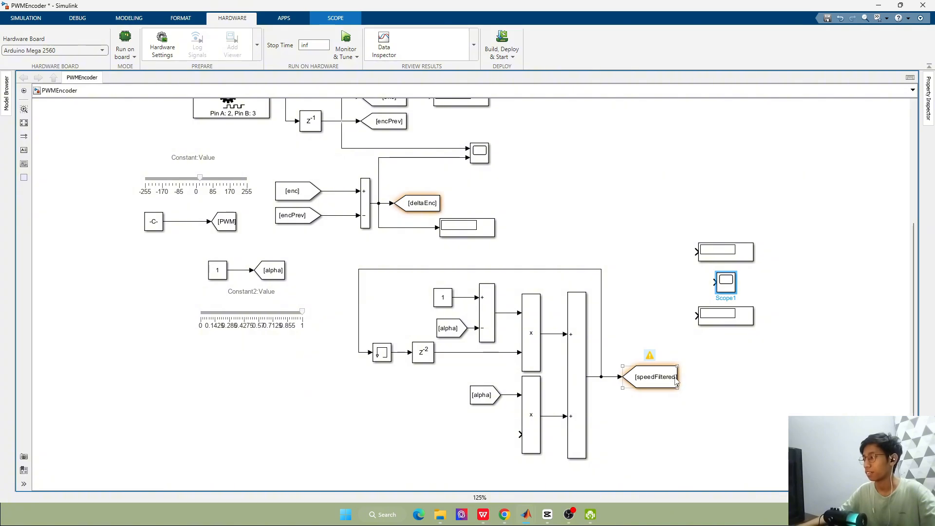
Create a [speedFiltered] From block beside the new scope, remove its automatic wire, and move it slightly away from the scope
left_click_drag(682, 383, 703, 289)
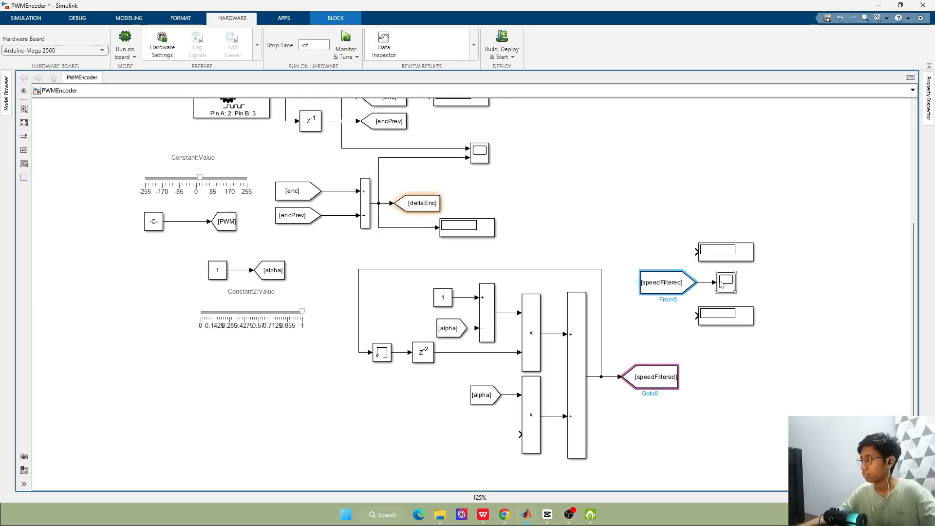
left_click(706, 282)
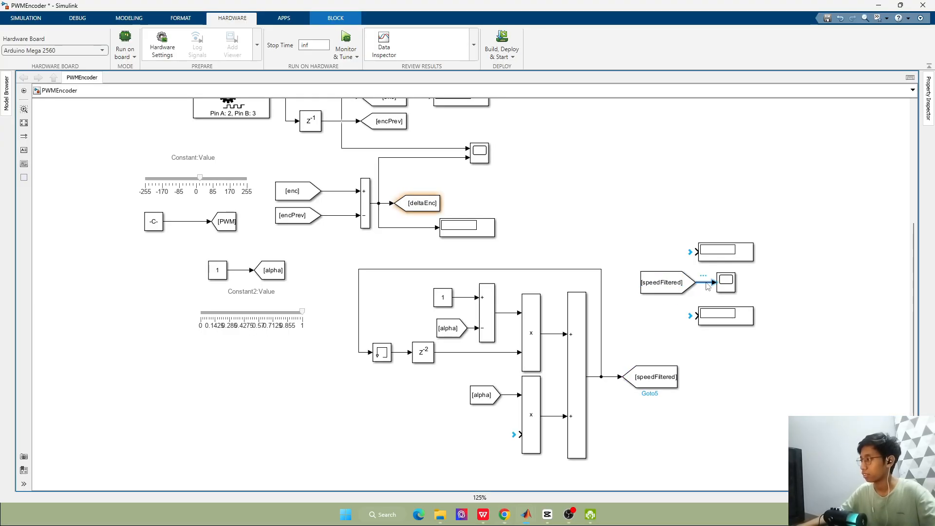
key("Delete")
left_click(682, 284)
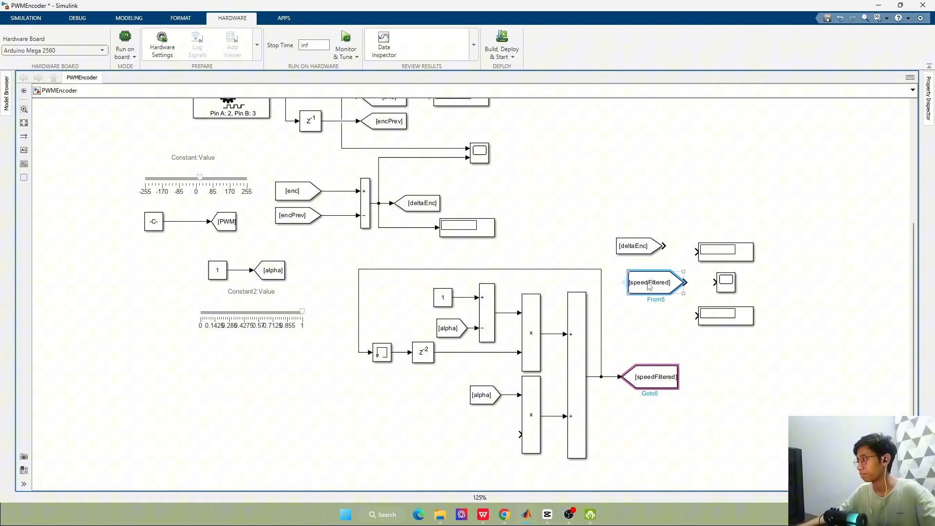
left_click_drag(643, 282, 643, 294)
Create a [deltaEnc] From block above [speedFiltered] and wire each to its own Display and to one of the Scope's two inputs
left_click_drag(643, 246, 668, 273)
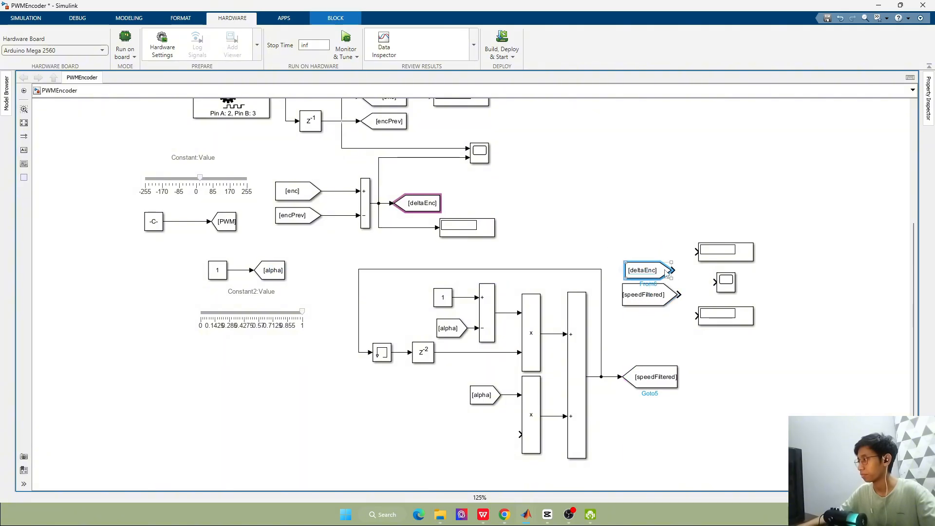
left_click(680, 274)
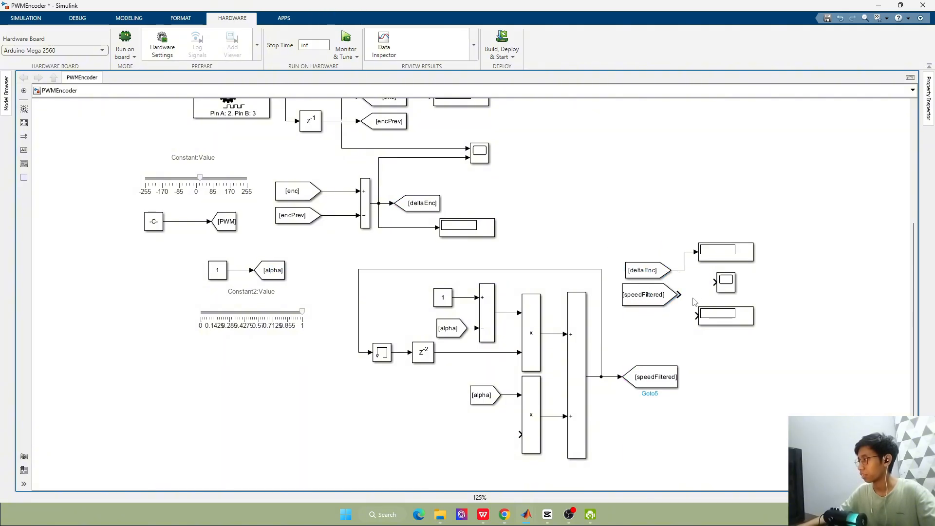
left_click_drag(710, 280, 676, 270)
left_click_drag(679, 294, 718, 292)
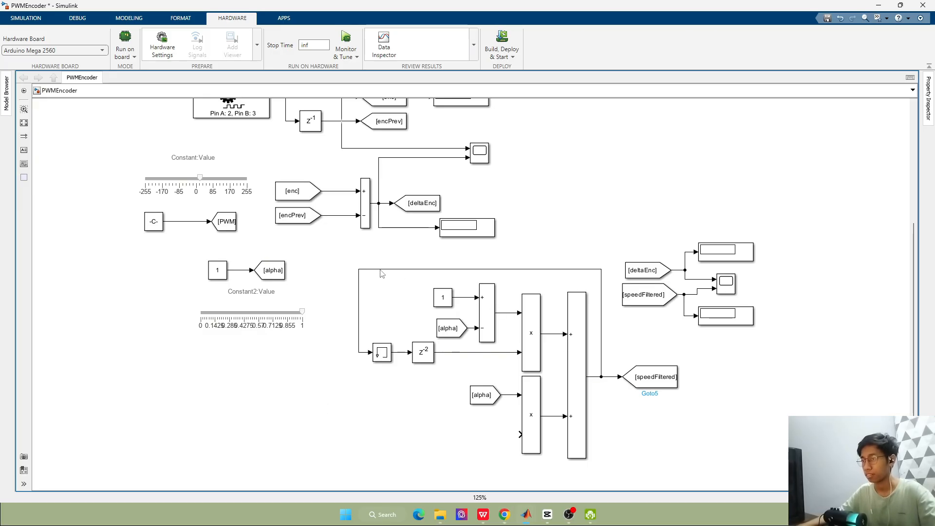
Move the alpha constant group and the PWM constant group, each with its slider, closer to the lowpass filter blocks
scroll(381, 270, "down", 3)
scroll(380, 289, "up", 3)
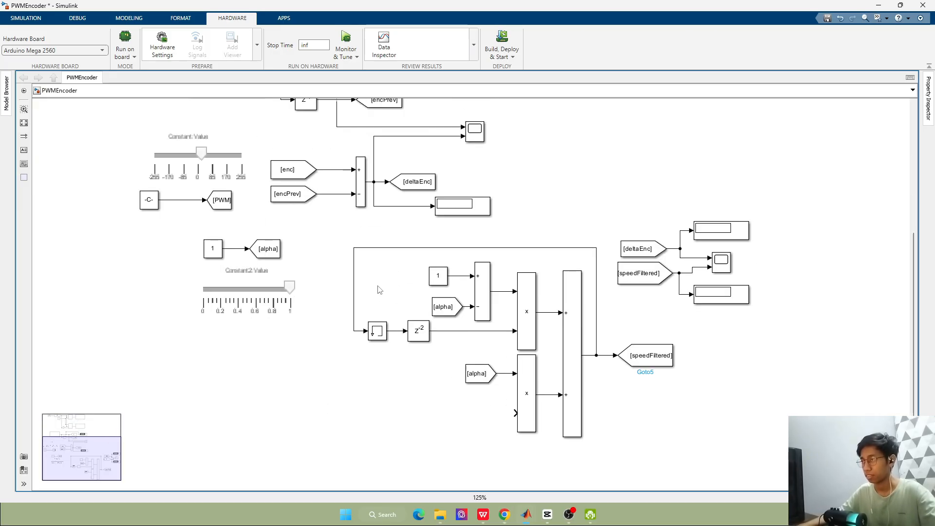
left_click_drag(172, 239, 341, 311)
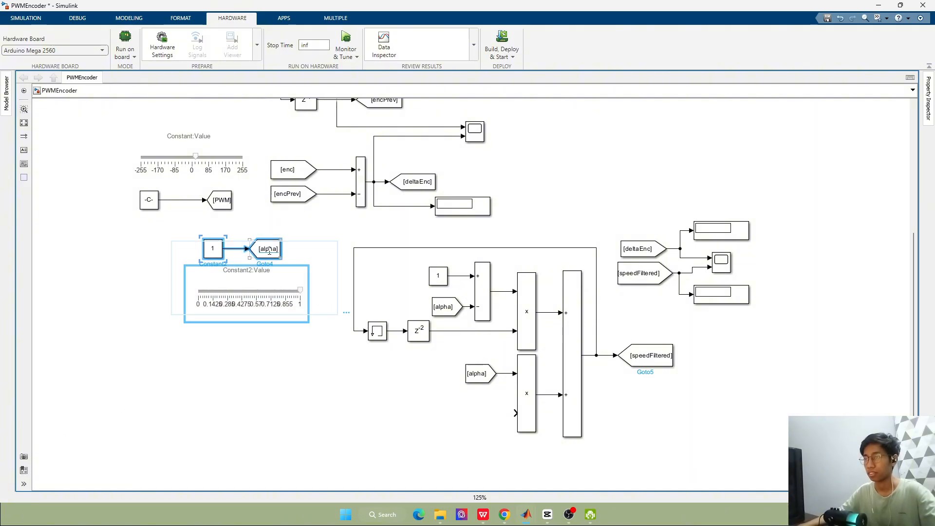
left_click_drag(274, 256, 294, 327)
left_click_drag(83, 130, 253, 250)
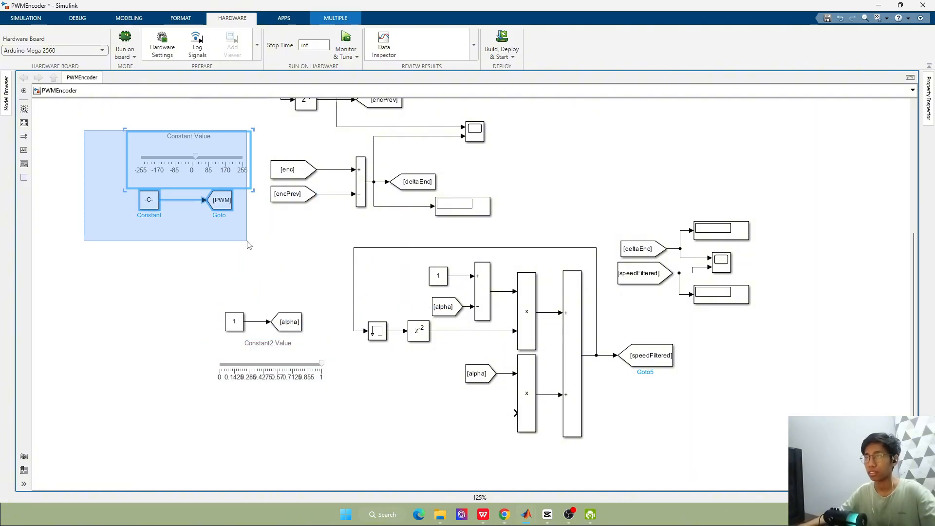
left_click_drag(226, 169, 281, 252)
left_click(678, 162)
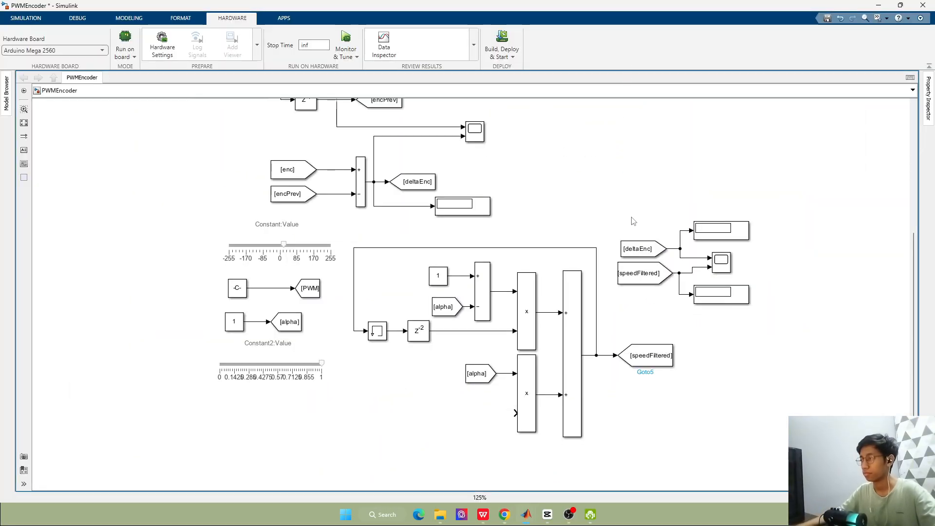
left_click(645, 282)
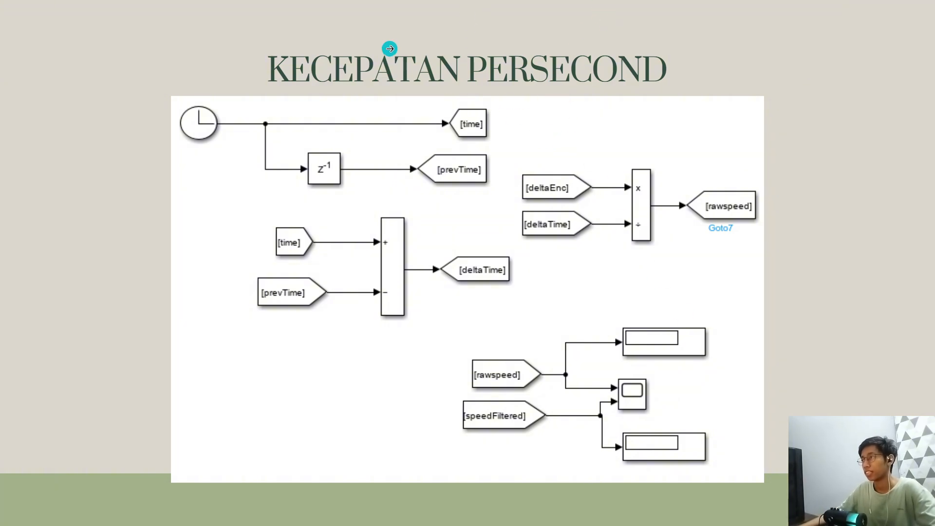
Consult the KECEPATAN PERSECOND reference slide and add a Clock block in the empty area below the encoder blocks
key("alt+Tab")
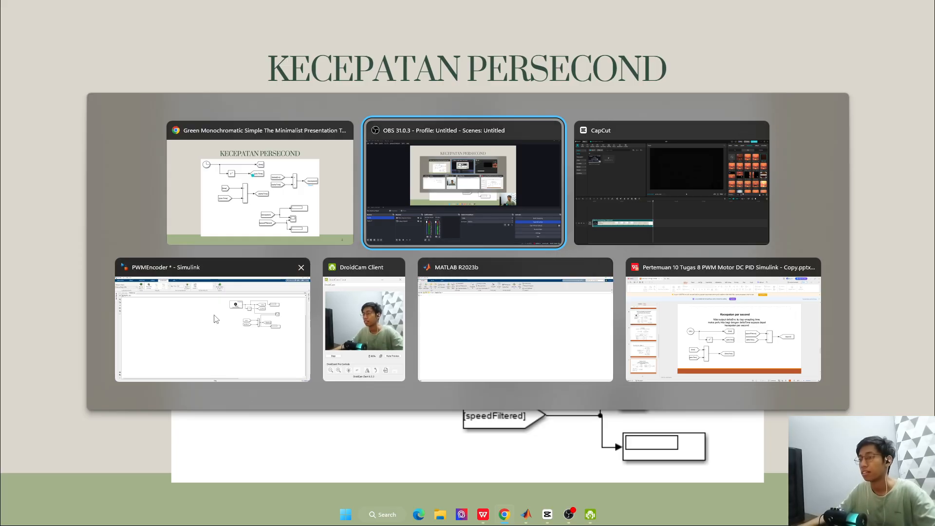
left_click(215, 320)
key("alt+Tab")
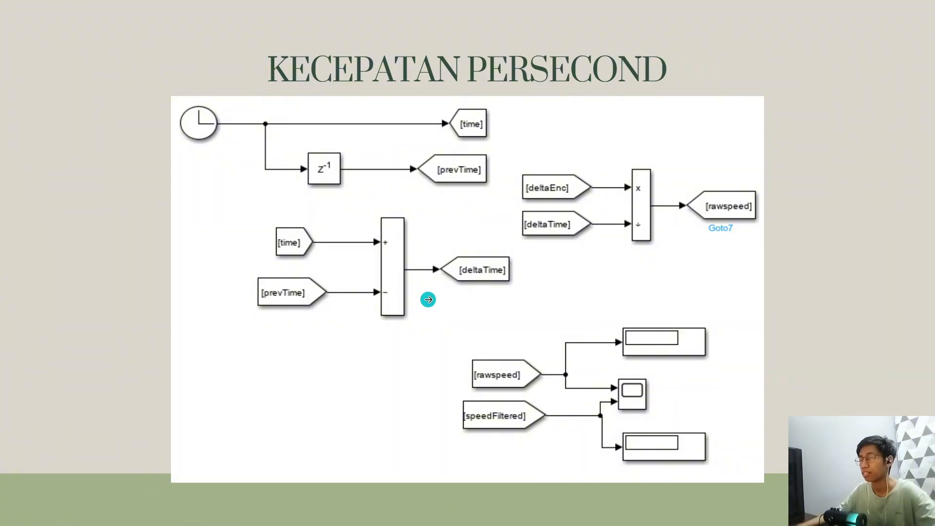
key("alt+Tab")
double_click(472, 314)
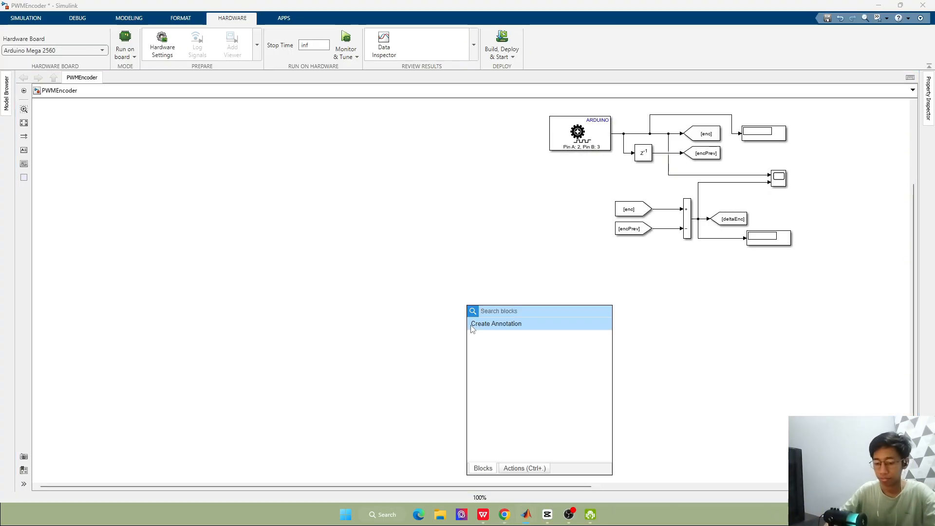
type("clock")
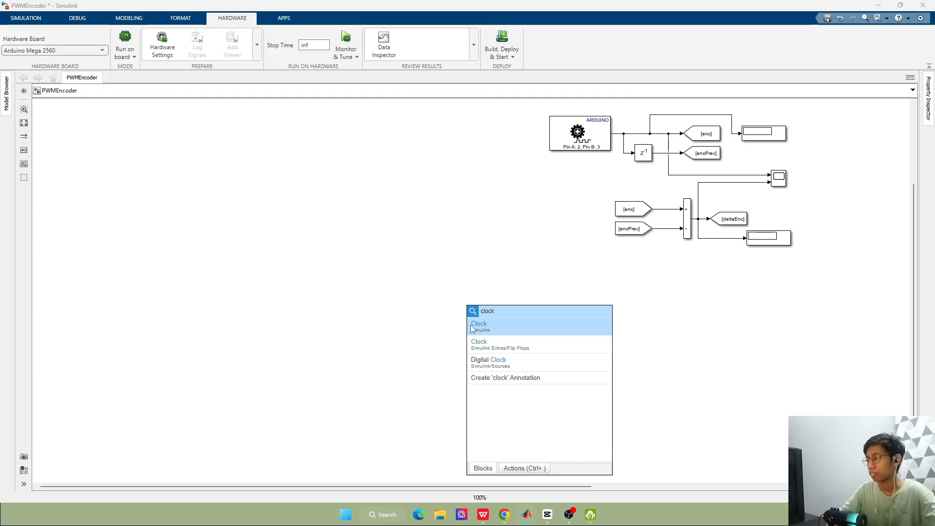
left_click(472, 327)
Enlarge the Clock block and adjust it to a roughly circular shape
scroll(530, 265, "up", 3)
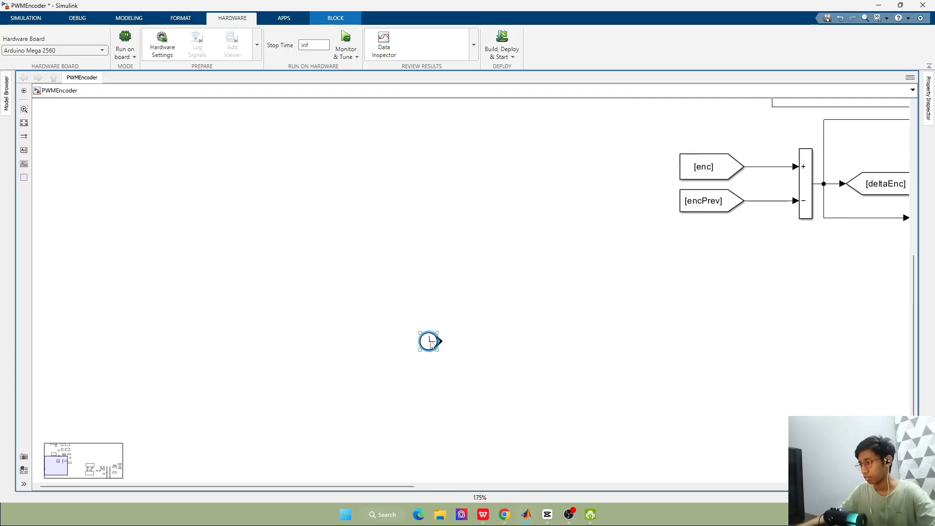
left_click_drag(437, 334, 454, 321)
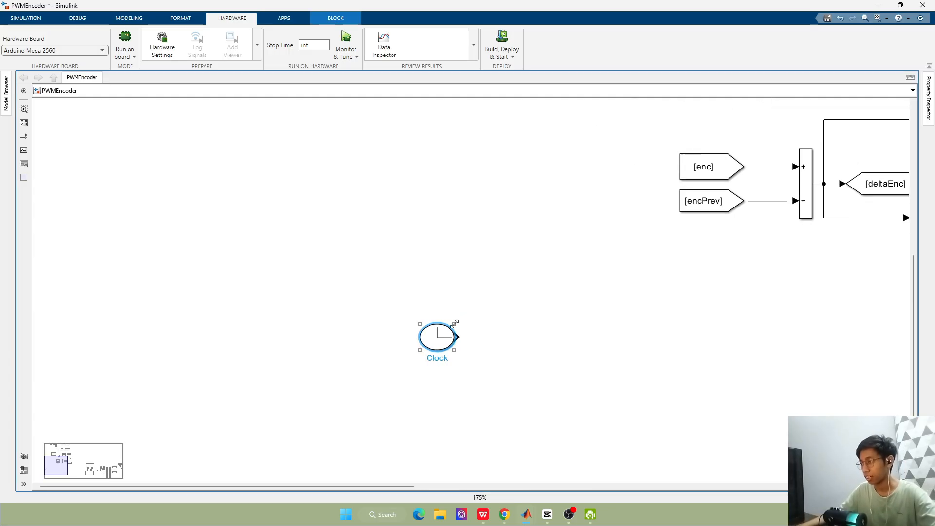
left_click(535, 356)
left_click(449, 326)
left_click(561, 336)
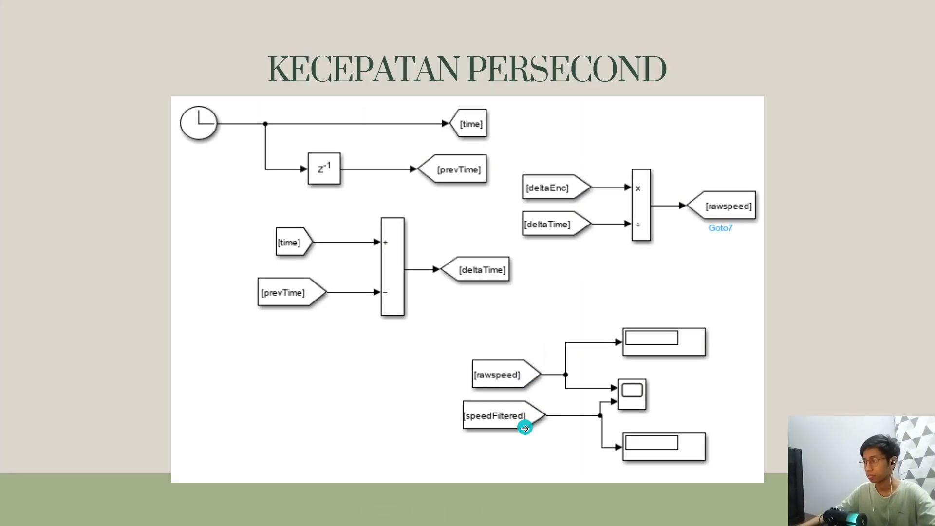
Recheck the reference slide and add a Delay block beside the Clock block
key("alt+Tab")
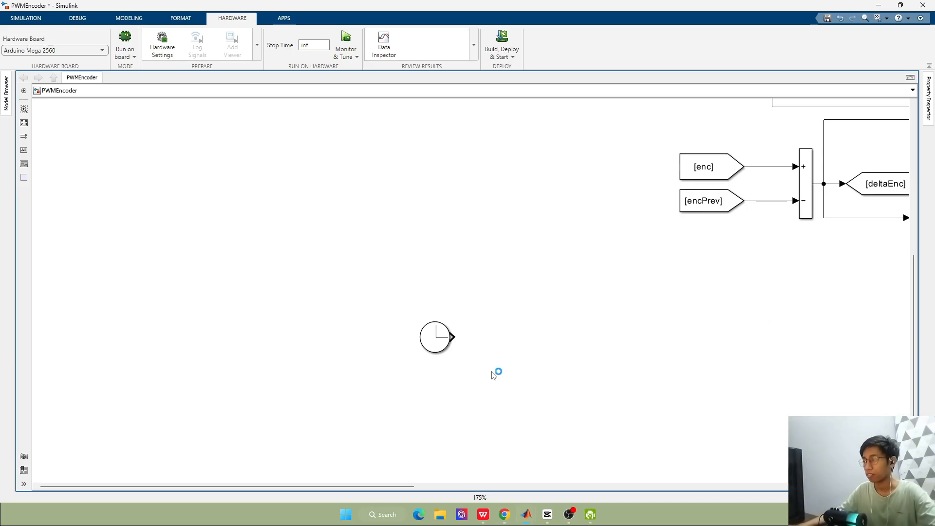
double_click(491, 369)
key("alt+Tab")
key("alt+Tab")
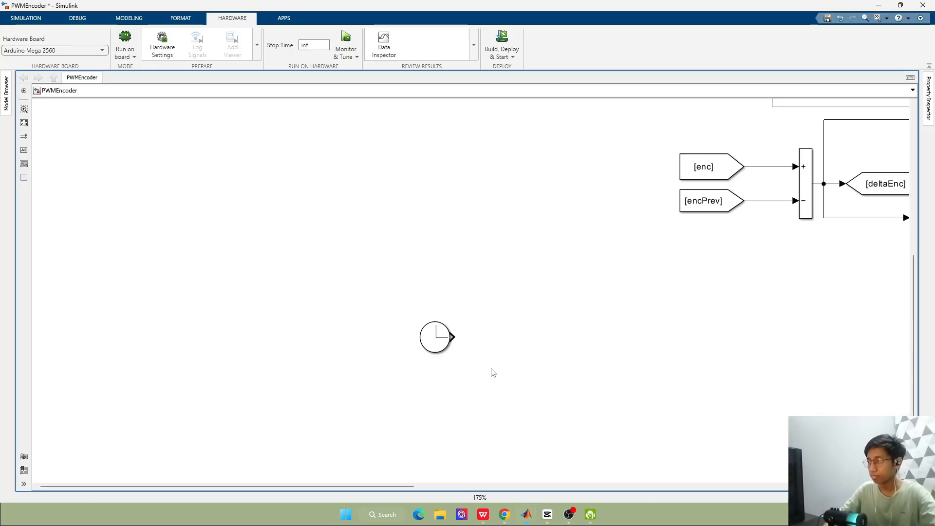
double_click(493, 369)
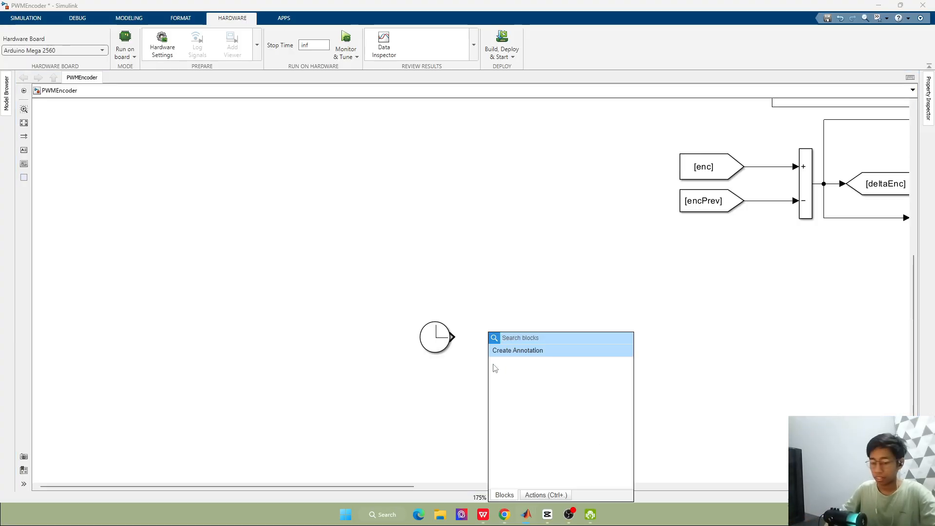
type("delay")
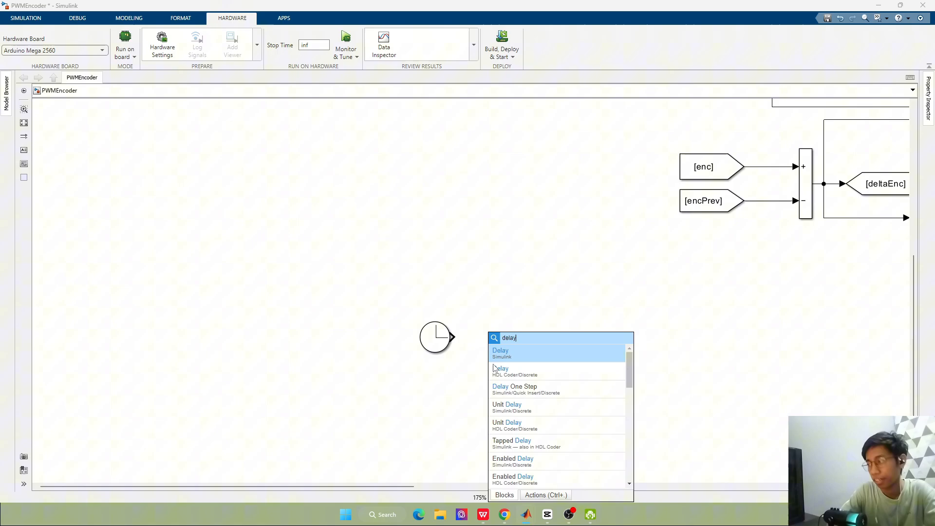
key("Return")
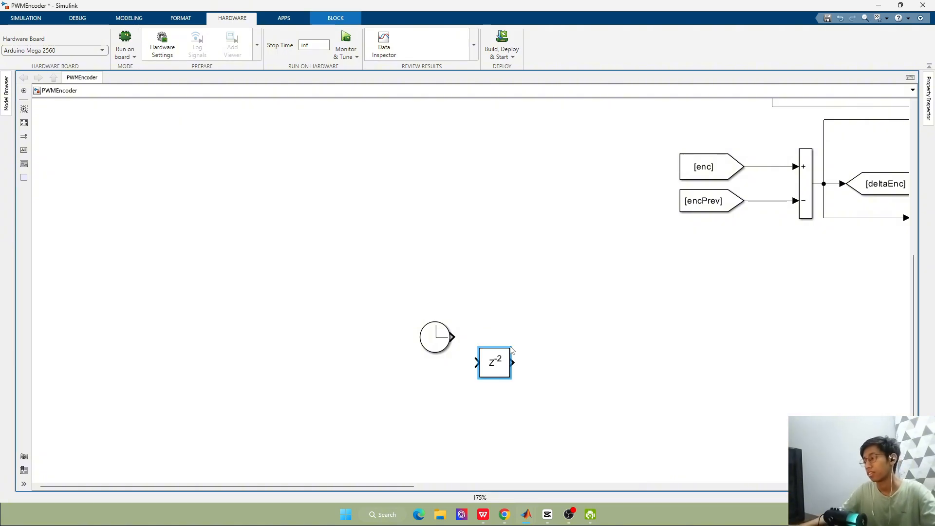
Set the new Delay block's delay length to 1 and place it below and to the right of the Clock
double_click(495, 369)
double_click(633, 322)
type("1")
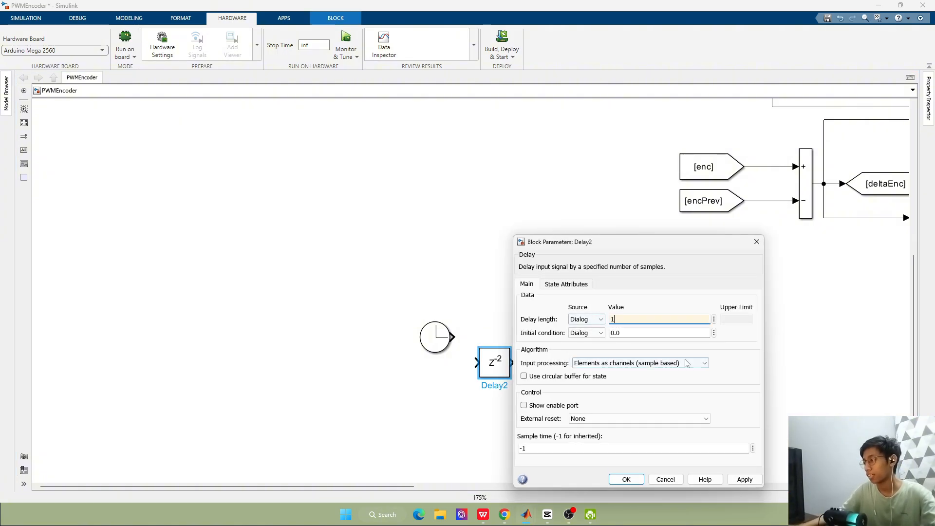
left_click(745, 479)
left_click(631, 480)
left_click_drag(506, 356, 518, 341)
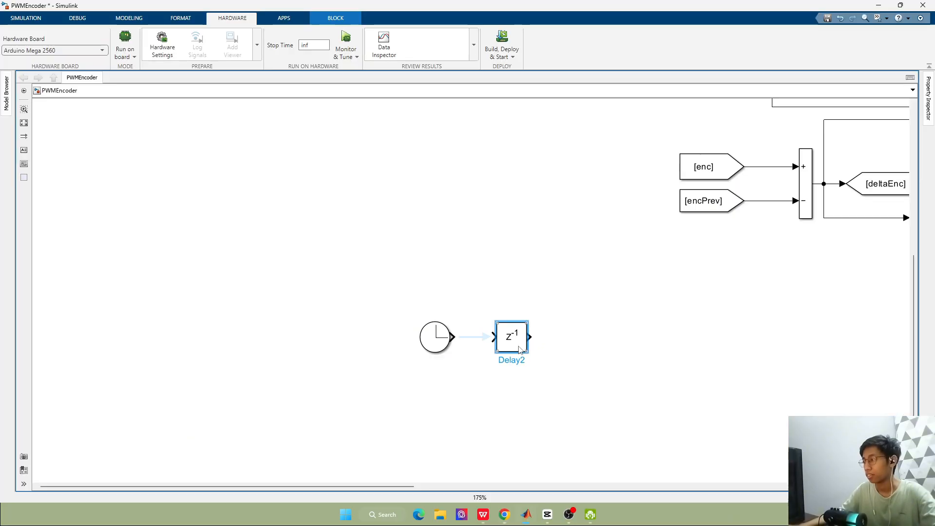
left_click_drag(518, 341, 518, 369)
Add a Goto block to the right of the Clock and set its tag to Time
double_click(610, 320)
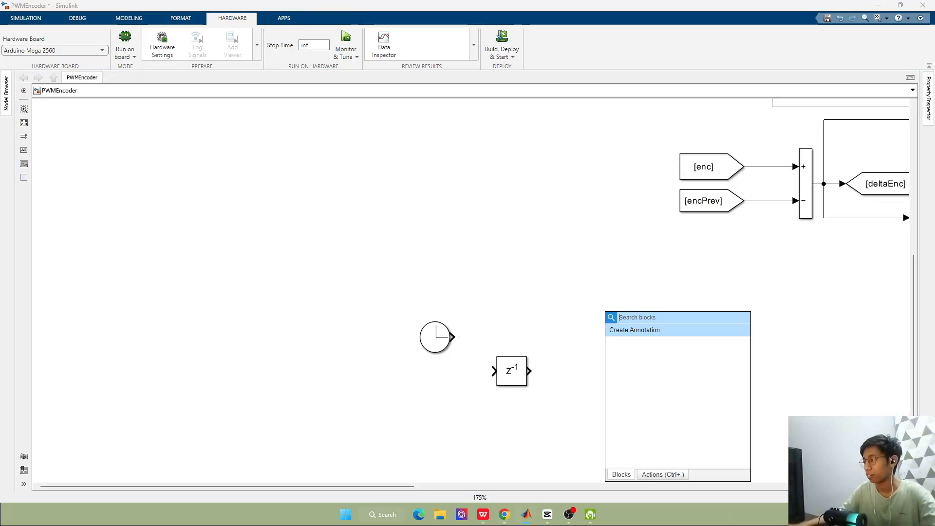
type("goto")
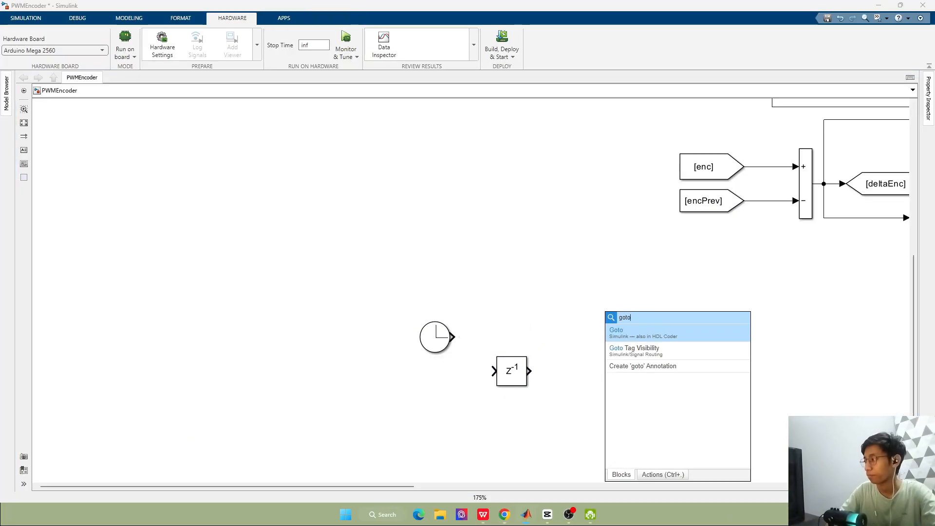
key("Return")
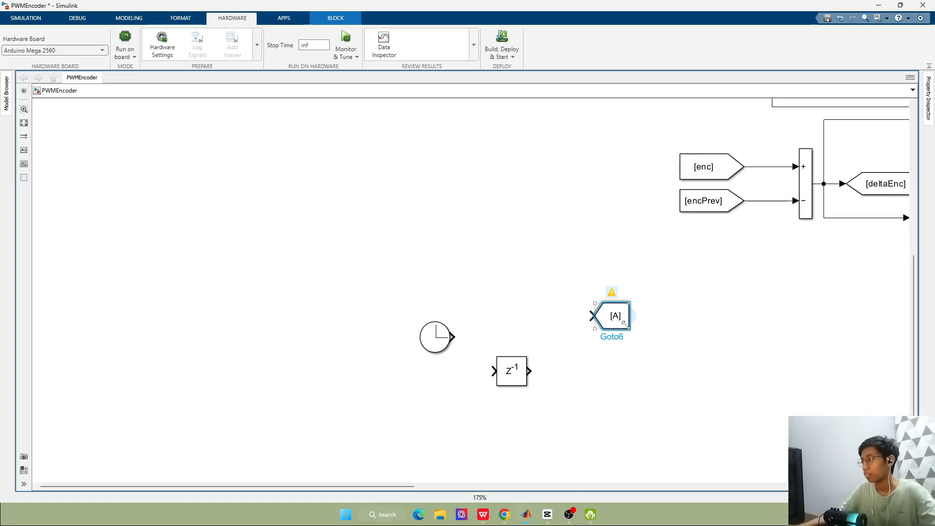
left_click(622, 319)
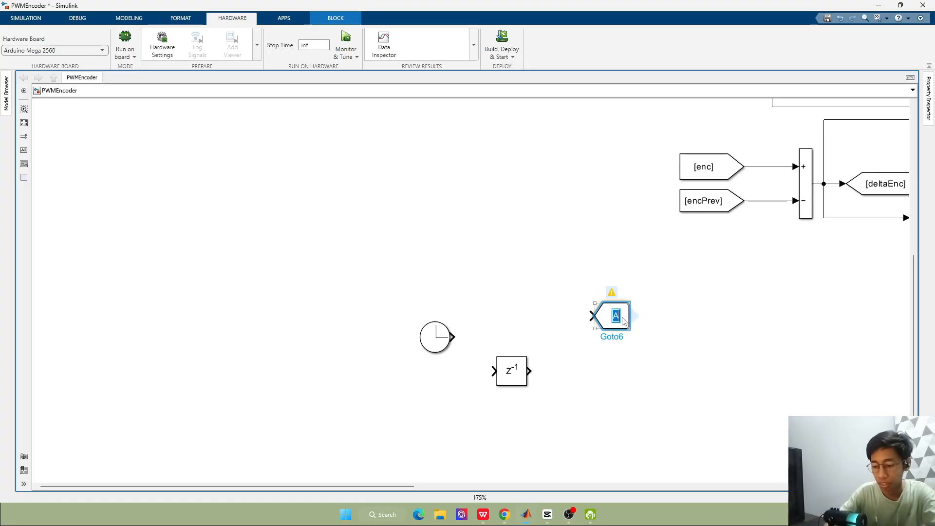
left_click(733, 281)
left_click(626, 311)
Duplicate the Time Goto block below the original, set the copy's tag to prevTime, and widen it to fit the tag
left_click_drag(629, 307, 633, 335)
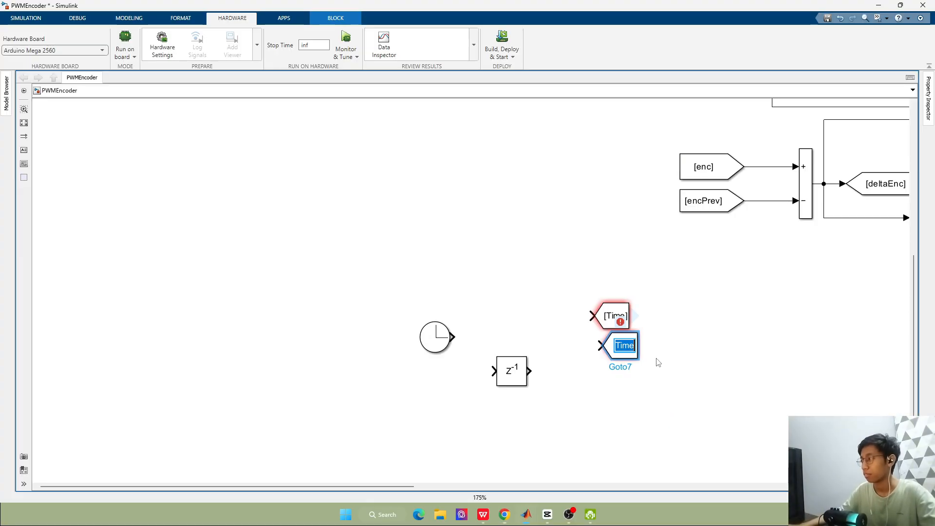
key("Home")
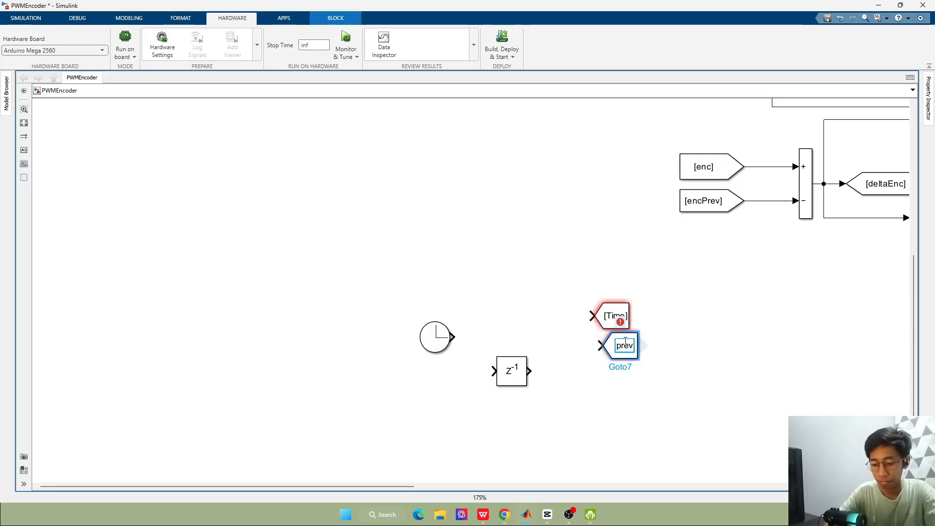
type("prev")
left_click(639, 339)
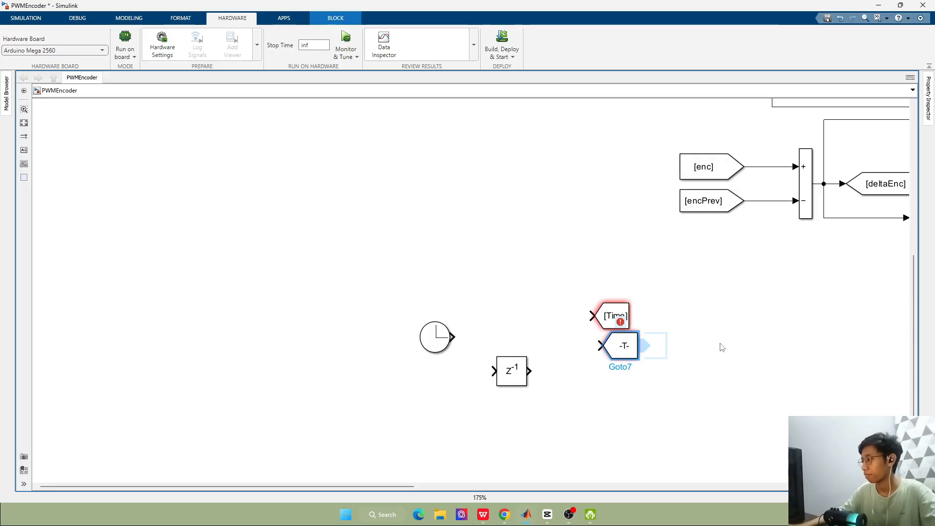
left_click_drag(636, 333, 638, 366)
left_click(682, 347)
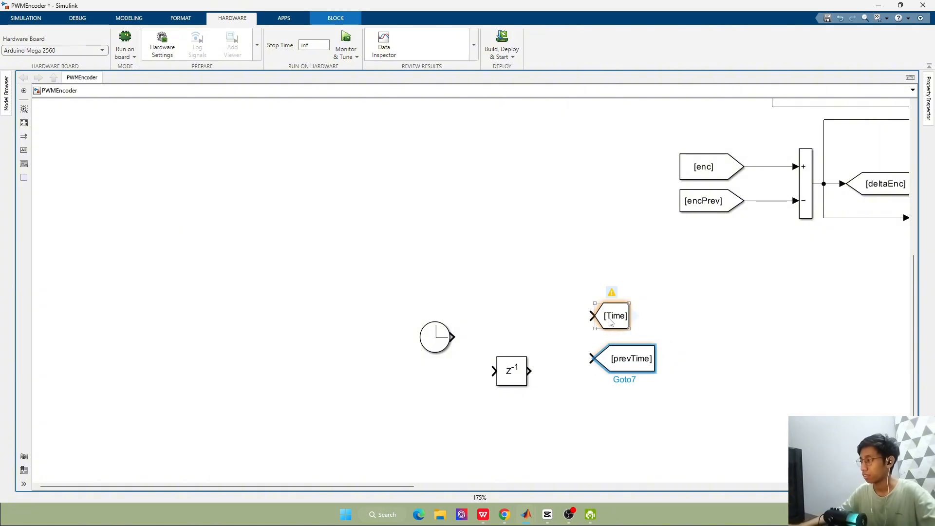
Connect the Clock to the Time Goto and reposition the Delay block below their connecting line
left_click_drag(605, 319, 605, 327)
left_click_drag(399, 289, 773, 437)
left_click_drag(620, 329, 660, 297)
left_click(737, 309)
scroll(763, 249, "down", 2)
left_click(598, 322)
left_click_drag(598, 323, 588, 335)
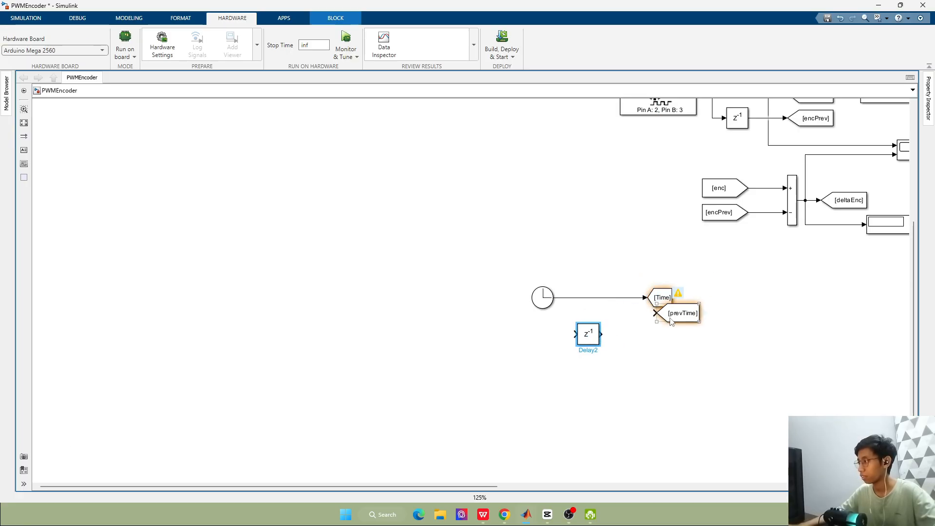
Connect the Delay's output to the prevTime Goto and branch the Clock signal into the Delay's input
left_click_drag(662, 322, 630, 343)
scroll(662, 330, "up", 3)
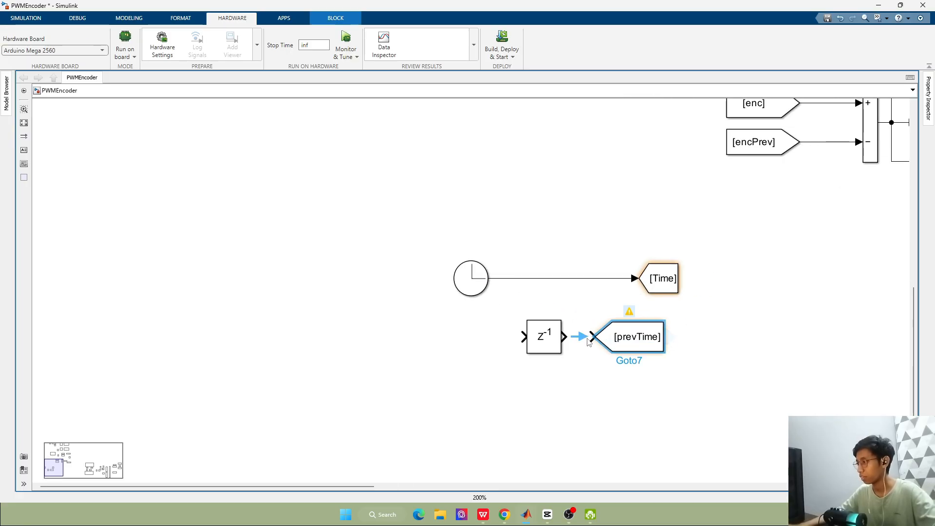
left_click(587, 338)
left_click_drag(523, 337, 505, 279)
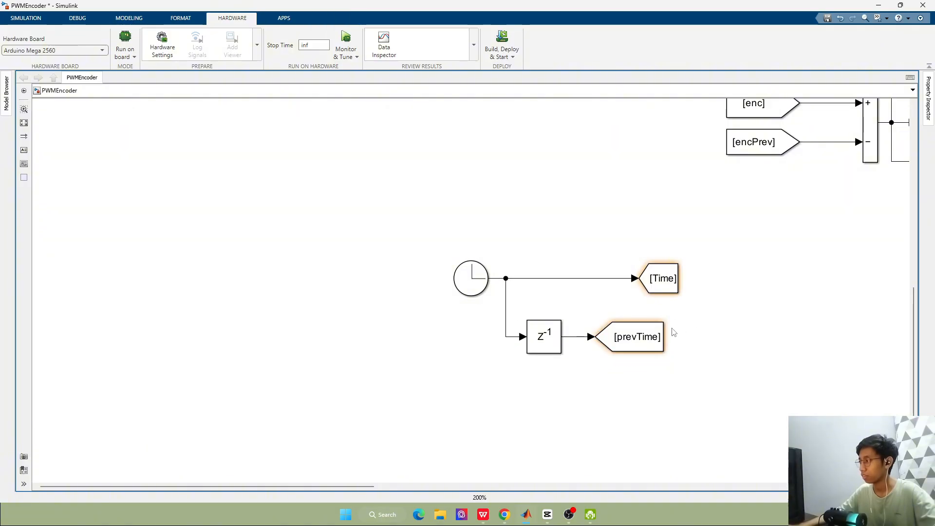
Align the right edge of the prevTime Goto with the Time Goto above it
key("alt+1")
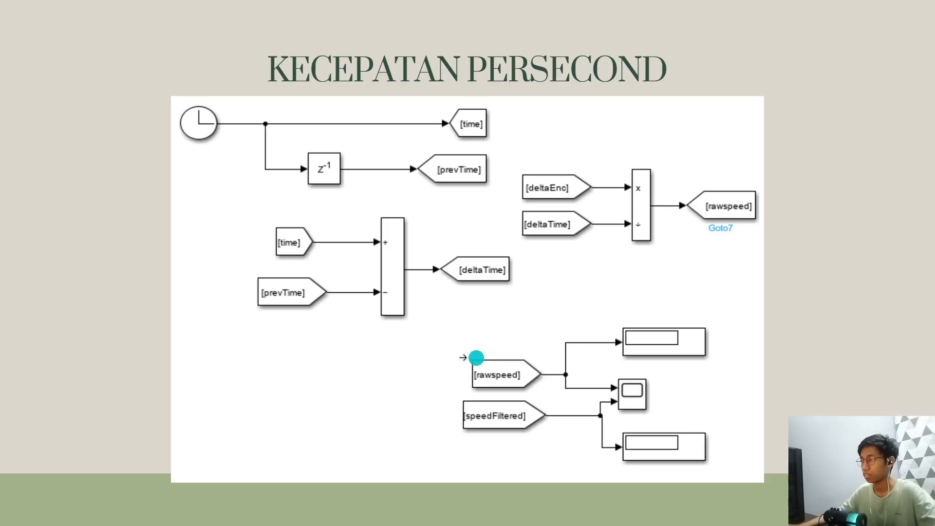
key("alt+Tab")
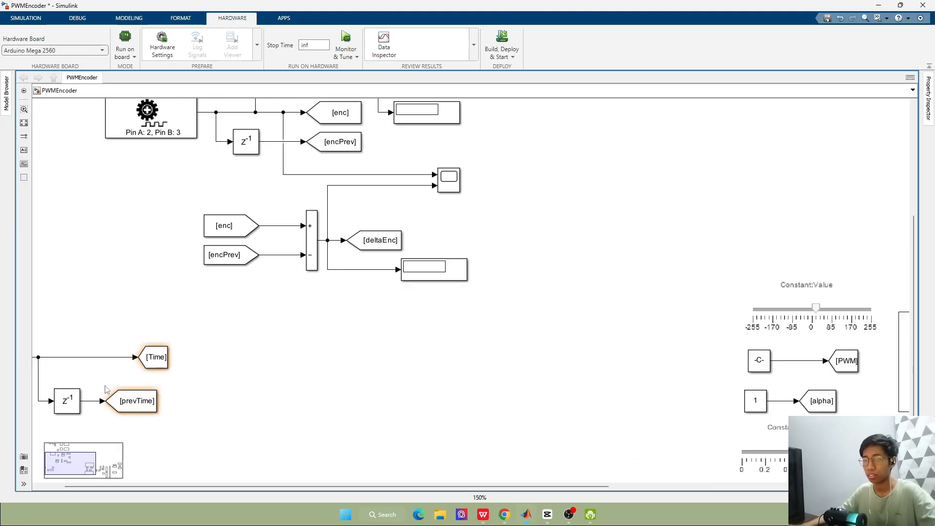
scroll(134, 379, "up", 3)
scroll(175, 424, "down", 4)
left_click(195, 404)
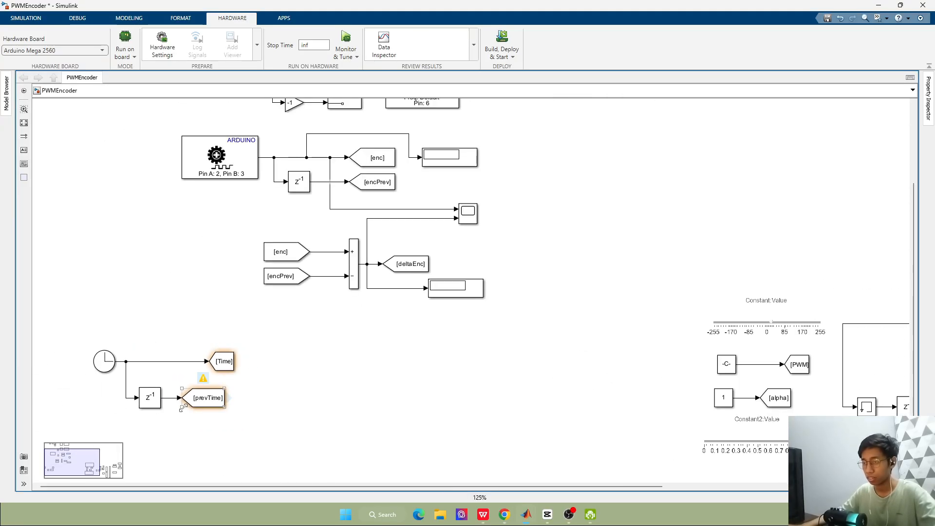
scroll(214, 412, "up", 3)
Compare the model with the Kecepatan Persecond slide, examining how time and prevTime feed the deltaTime subtraction
key("alt+Tab")
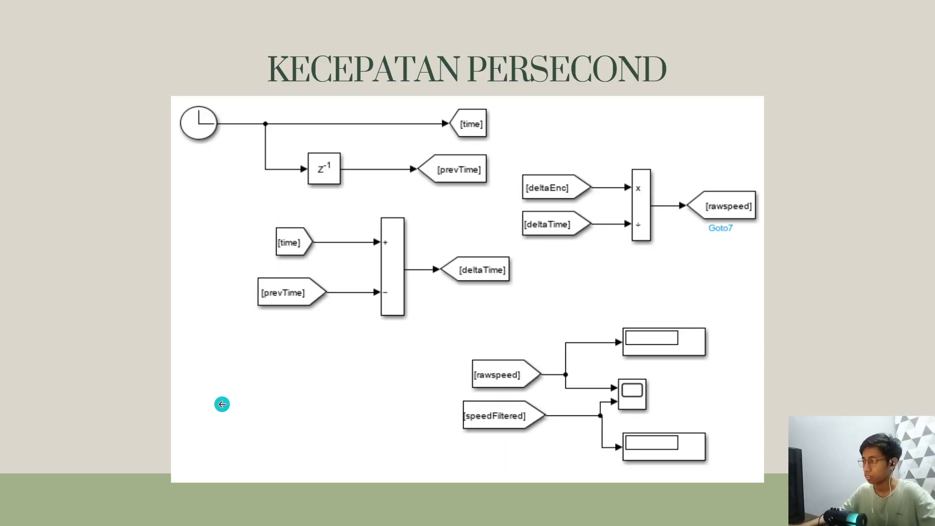
key("alt+Tab")
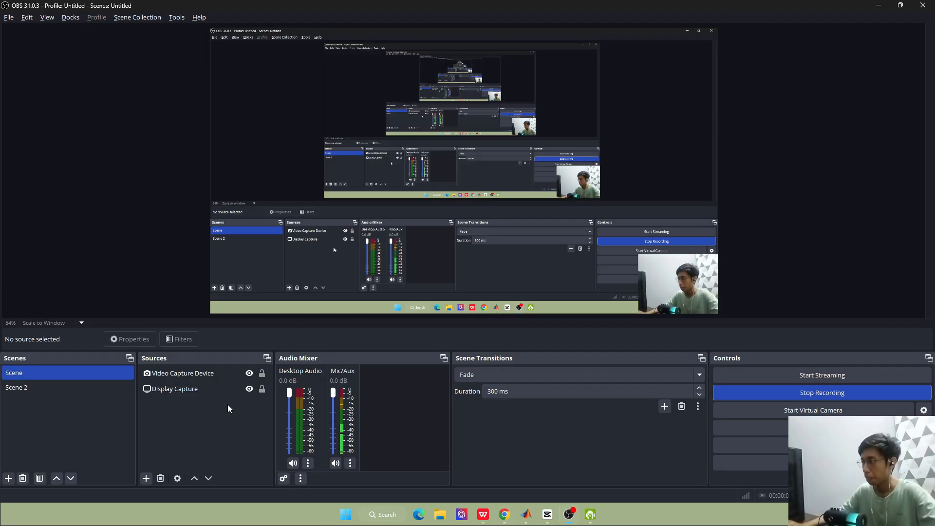
key("alt+Tab")
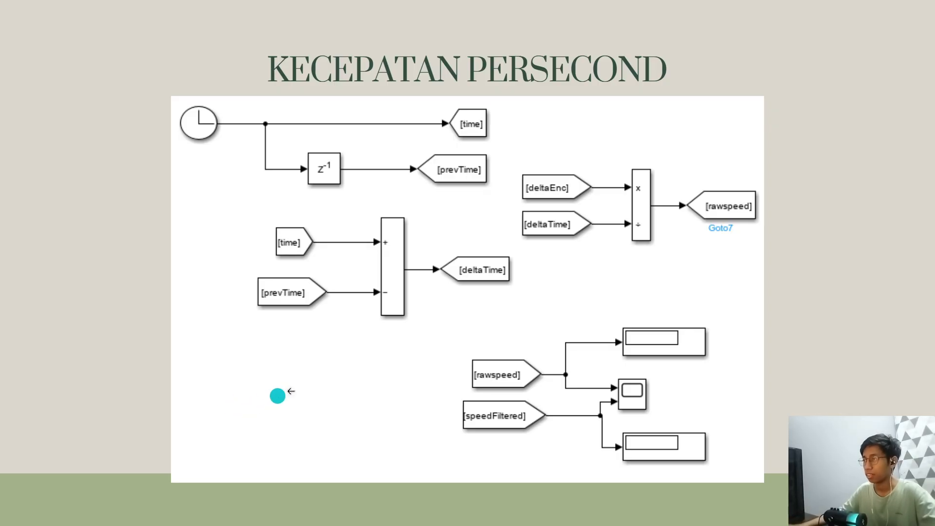
key("alt+Tab")
key("alt+Tab")
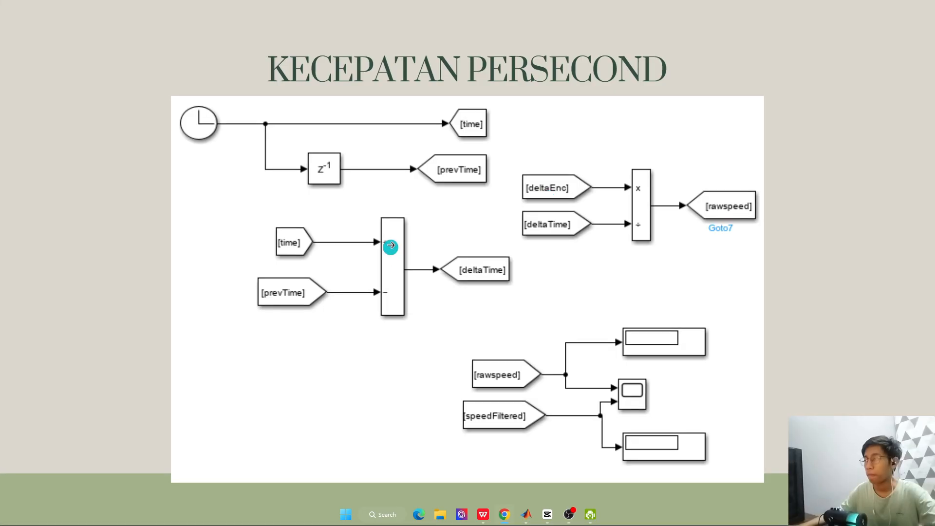
key("alt+Tab")
key("alt+Tab")
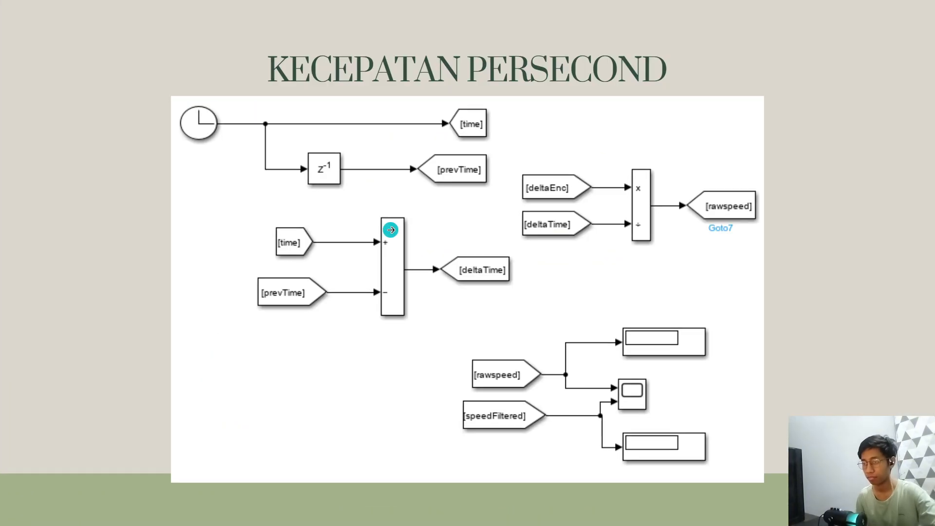
key("alt+Tab")
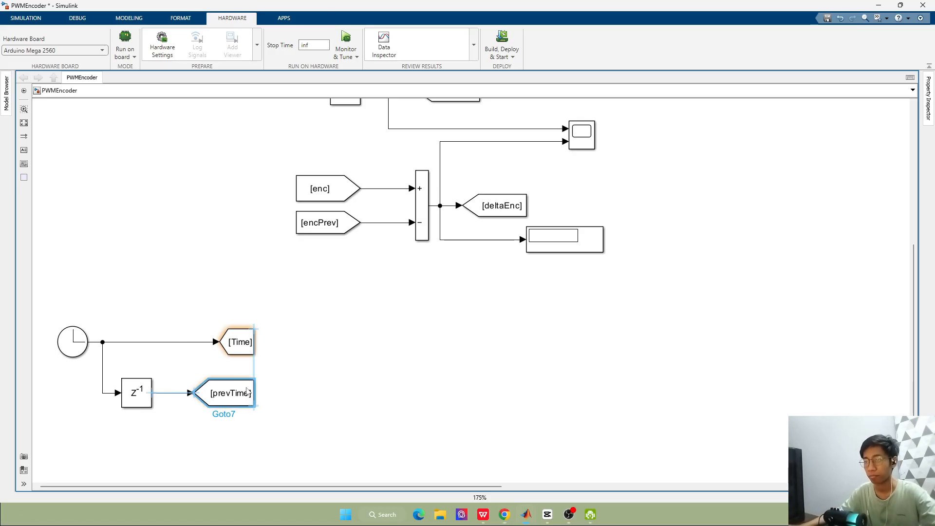
key("alt+Tab")
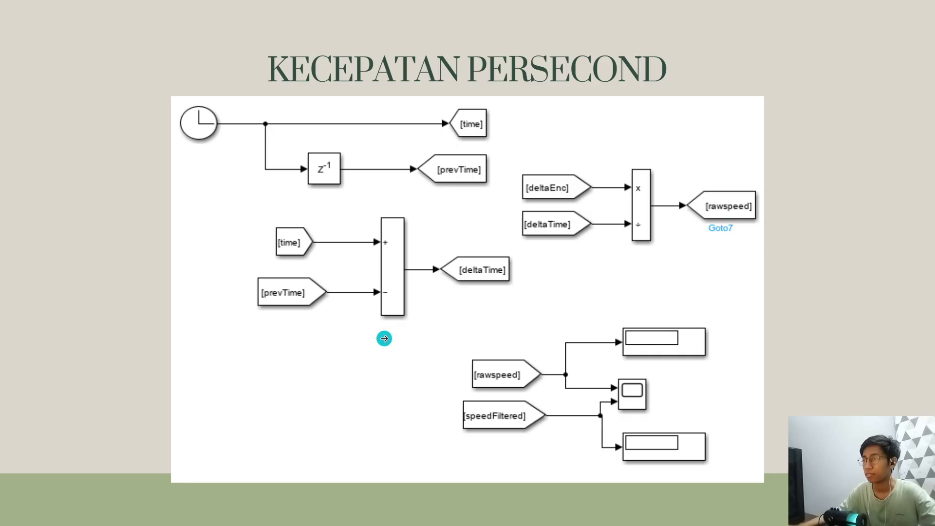
key("alt+Tab")
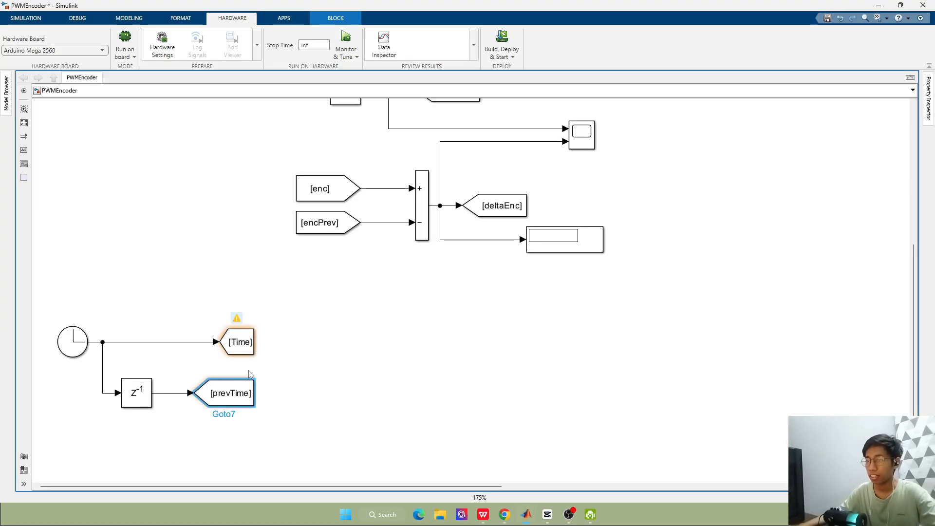
Move the whole Clock, Delay and Goto group up and slightly right, closer to the encoder subtraction blocks
scroll(141, 401, "down", 2)
left_click_drag(915, 277, 919, 329)
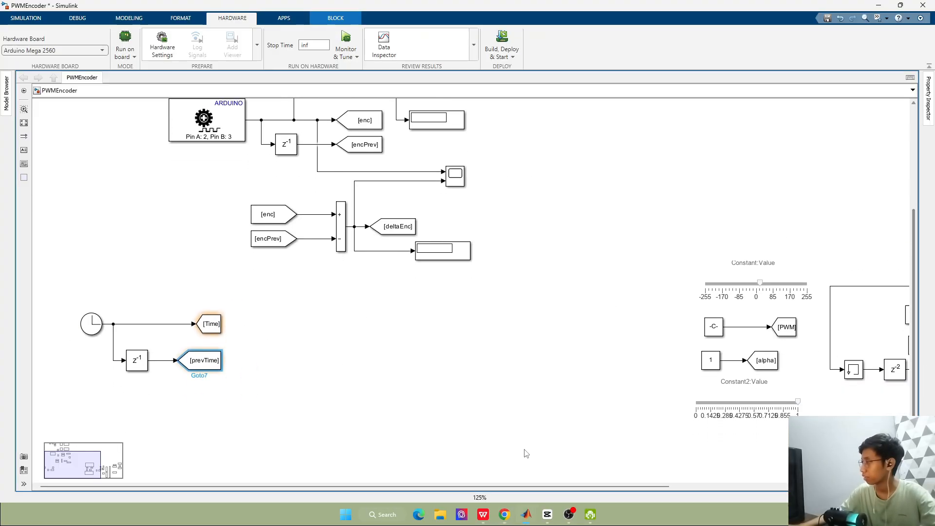
scroll(209, 409, "up", 2)
left_click_drag(47, 249, 242, 428)
left_click_drag(212, 282, 263, 232)
left_click(363, 308)
Following the reference slide, add From blocks for Time and prevTime below the Clock group
key("alt+Tab")
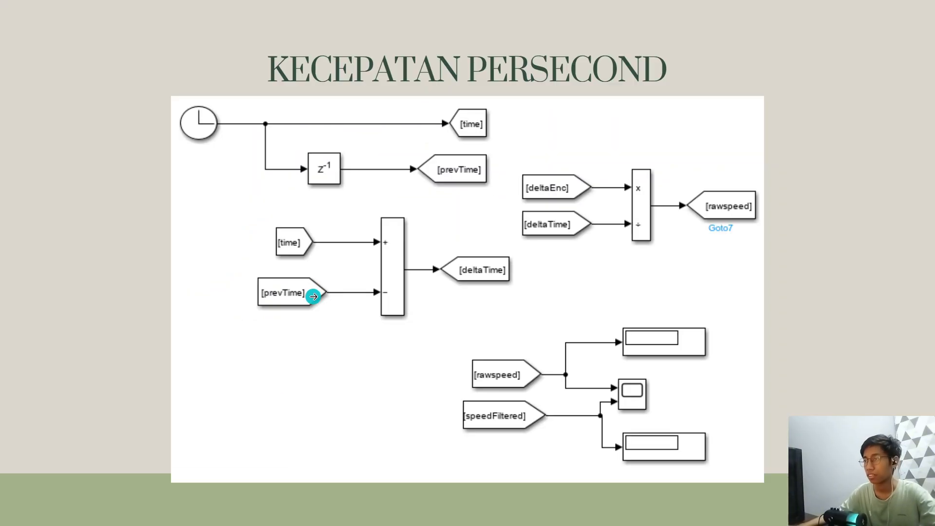
key("alt+Tab")
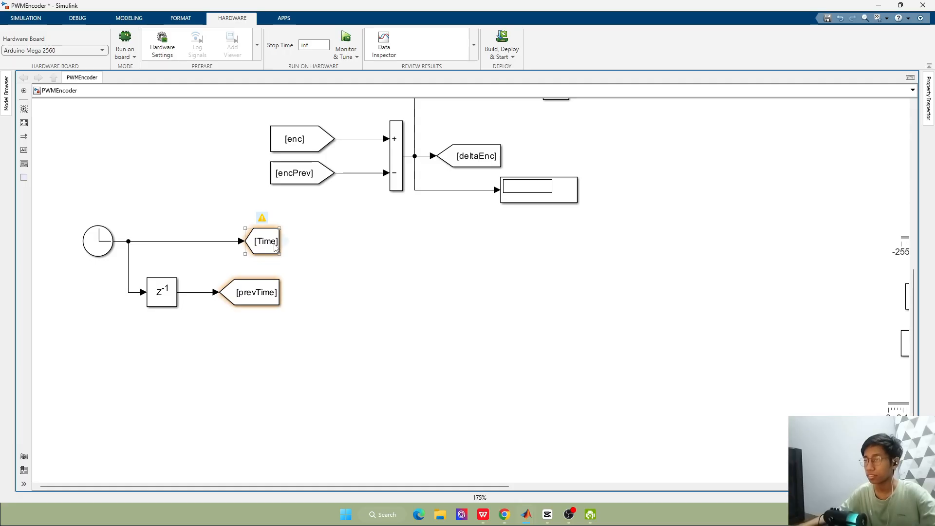
left_click_drag(276, 247, 247, 359)
left_click_drag(284, 292, 252, 425)
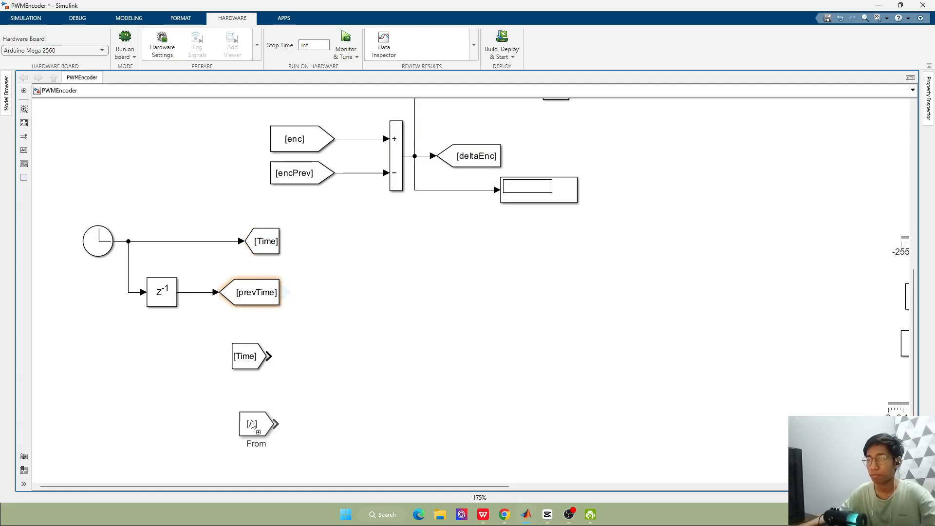
key("alt+Tab")
key("alt+Tab")
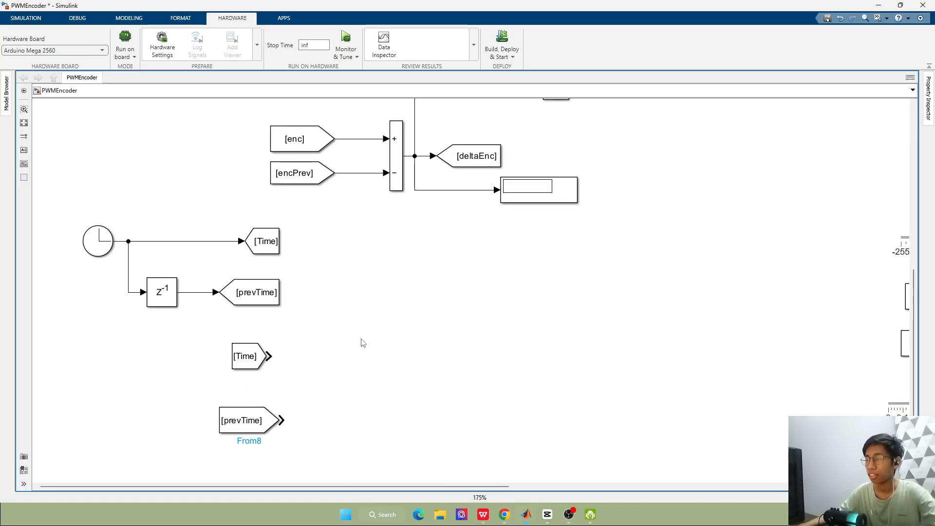
double_click(362, 340)
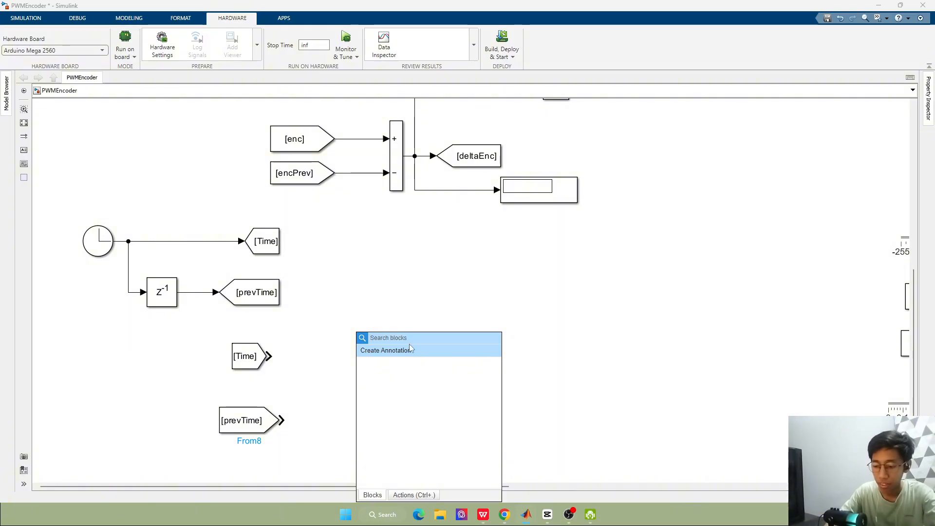
type("sum")
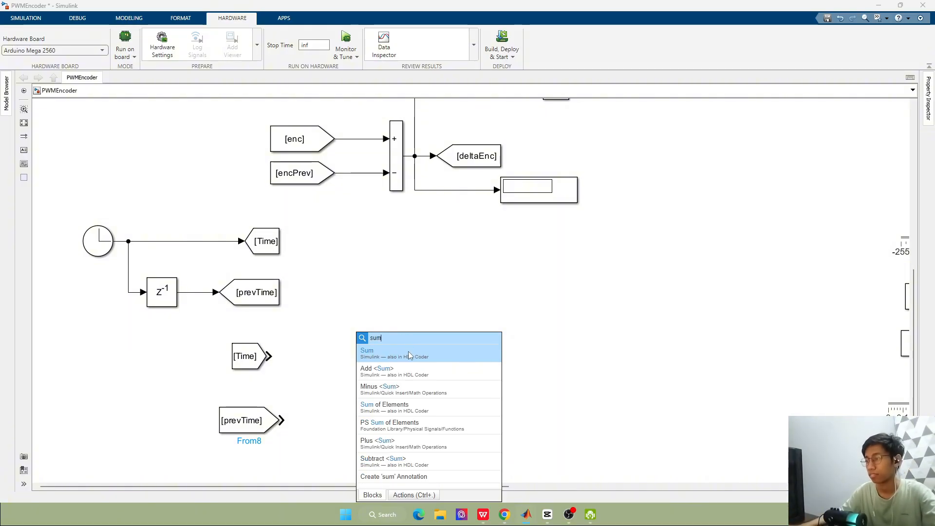
left_click(408, 352)
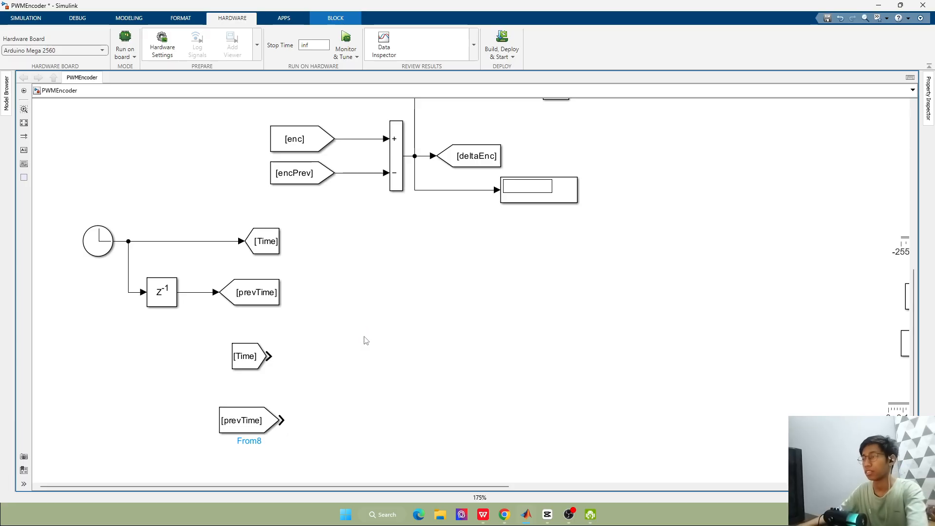
Add a tall Minus block beside the new From blocks, connecting Time to its plus input and prevTime to its minus input
double_click(366, 340)
type("sum")
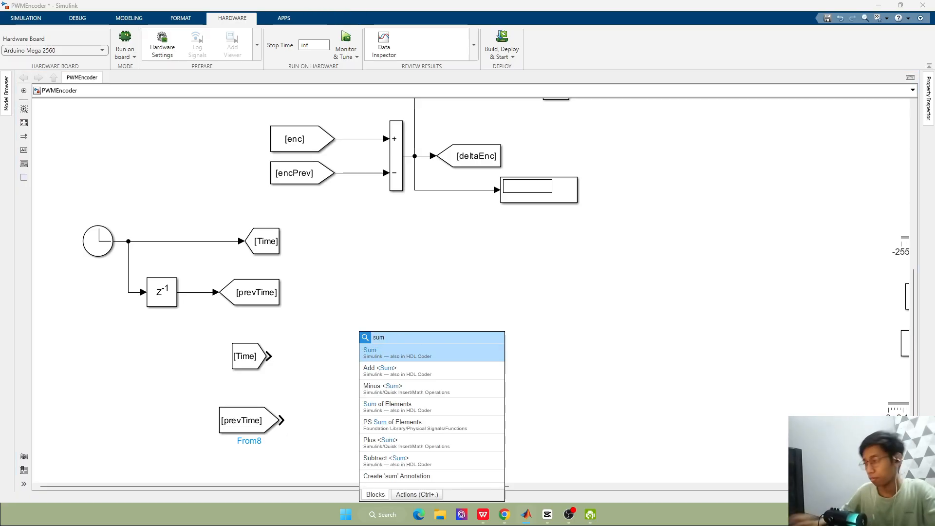
left_click(374, 389)
left_click_drag(371, 340, 361, 444)
left_click_drag(352, 407, 354, 390)
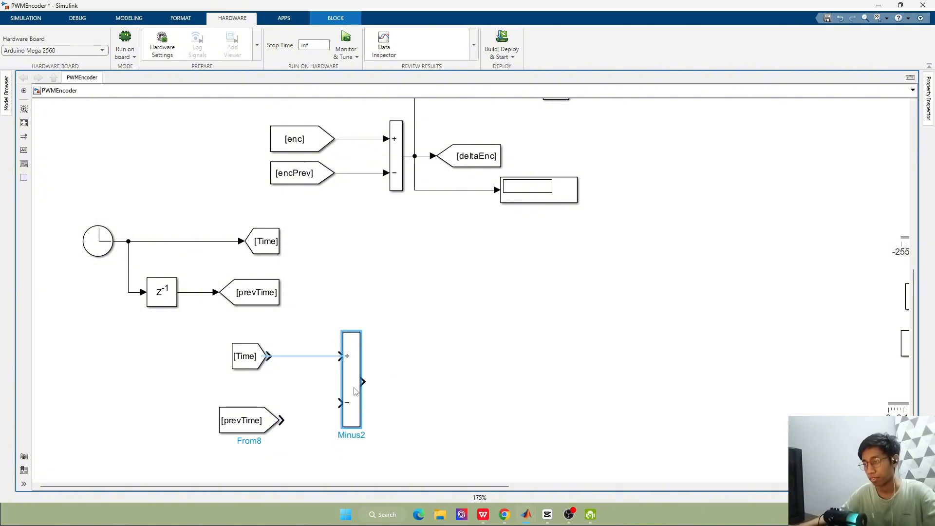
left_click(317, 356)
left_click(246, 421)
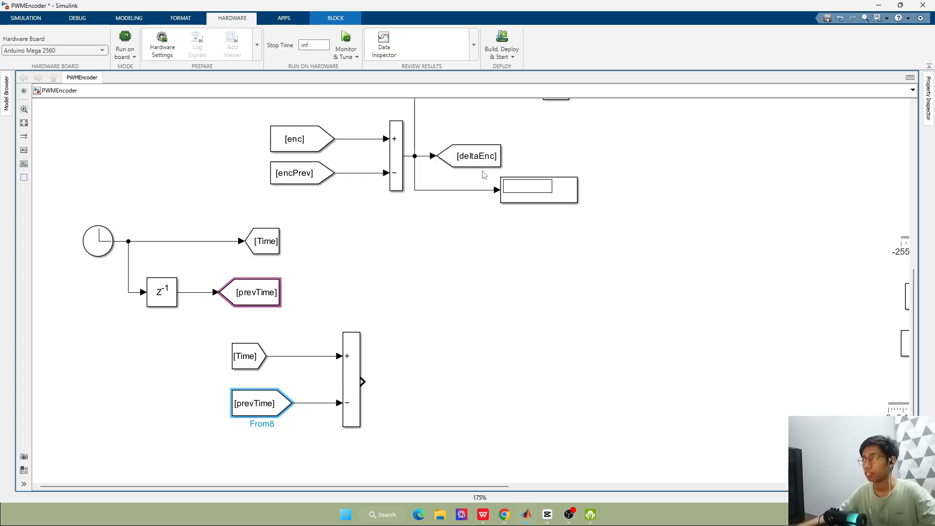
Add a Goto block to the right of the new Minus block and set its tag to deltaTime
scroll(427, 284, "down", 5)
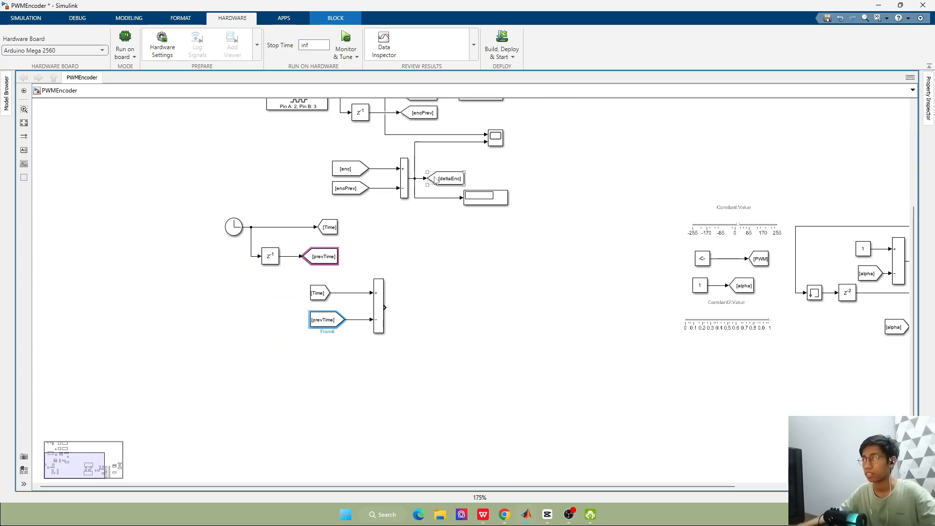
scroll(426, 285, "up", 5)
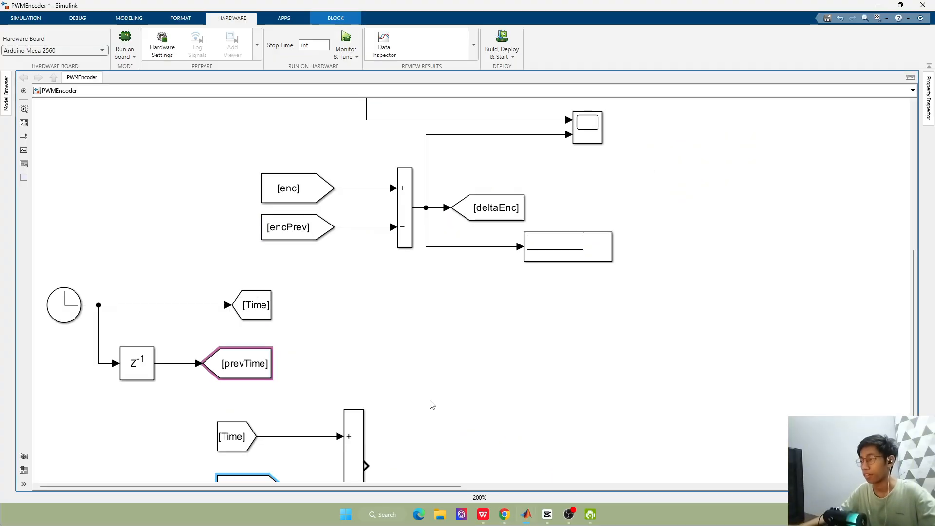
double_click(424, 432)
type("go")
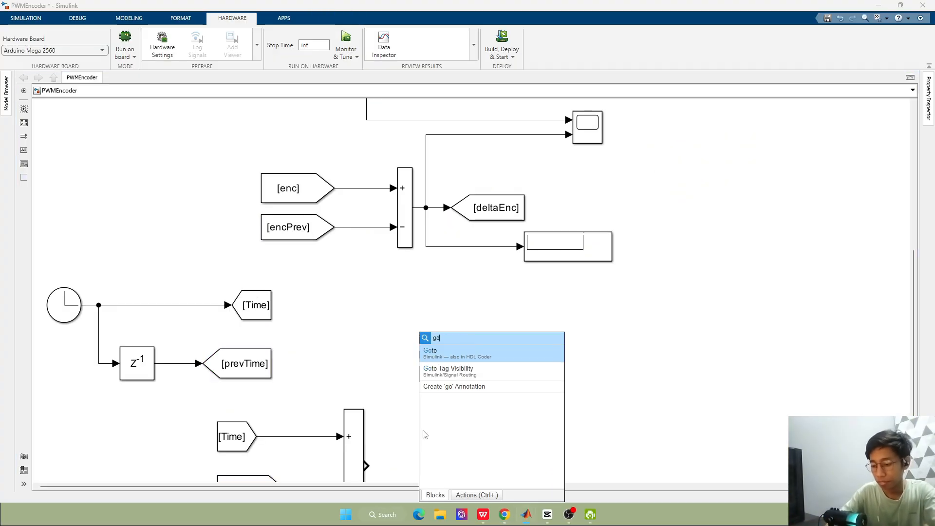
type("to")
left_click(468, 347)
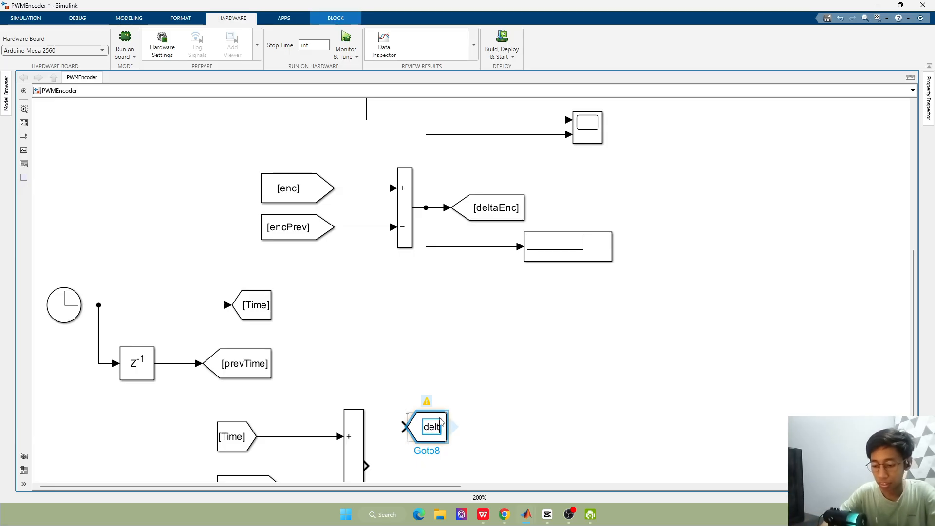
type("delta")
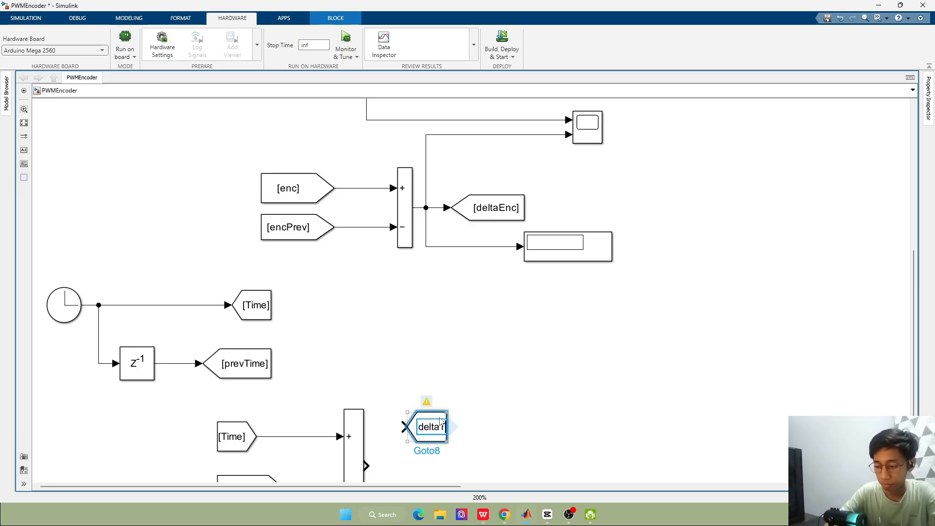
type("Time")
left_click(475, 401)
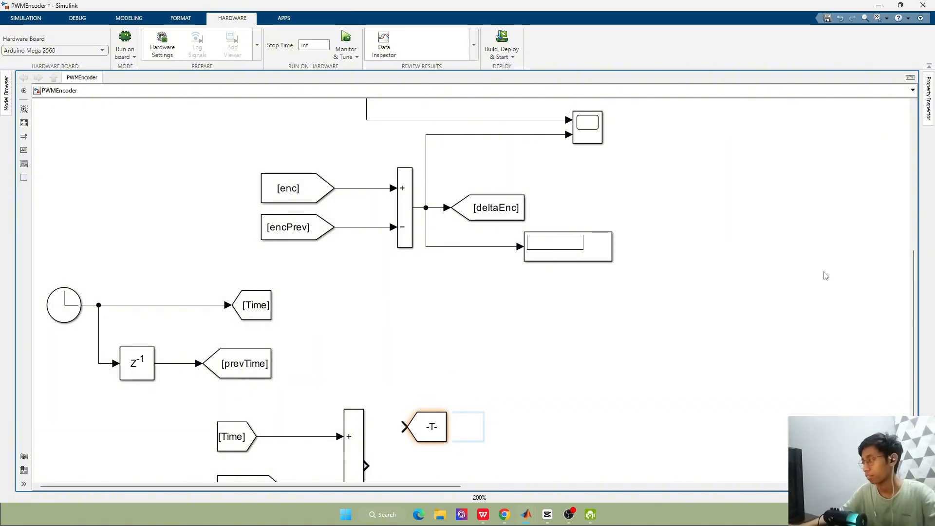
Enlarge the deltaTime Goto block so its tag fits and connect the Minus block's output to it
left_click_drag(915, 295, 915, 352)
left_click_drag(429, 297, 462, 317)
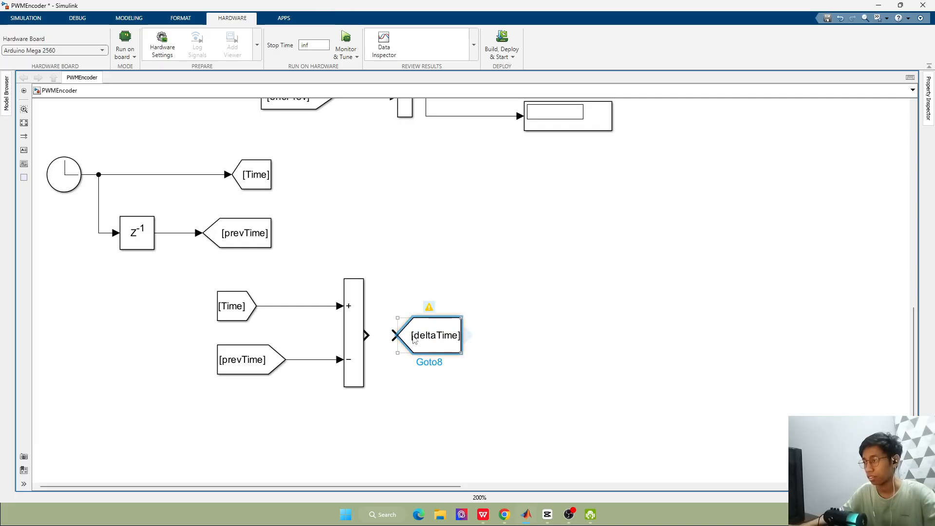
left_click_drag(367, 336, 396, 335)
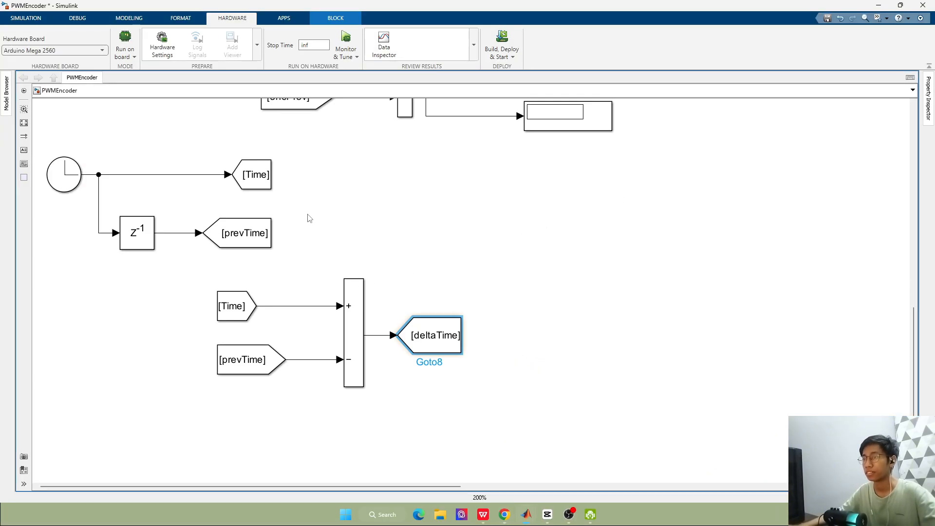
Create a From block for deltaEnc from its Goto block and place it below the encoder subtraction's display
scroll(309, 218, "down", 1)
scroll(496, 132, "down", 2)
scroll(520, 129, "up", 3)
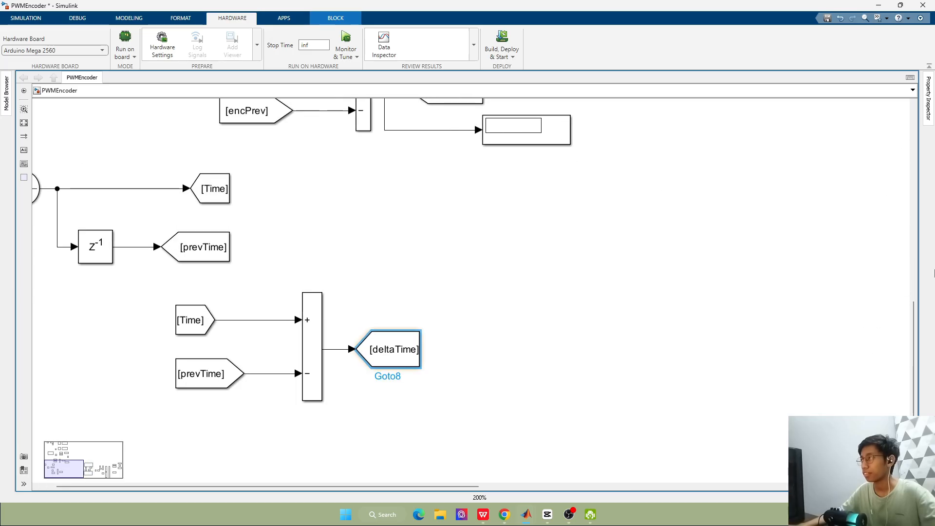
left_click_drag(914, 324, 903, 254)
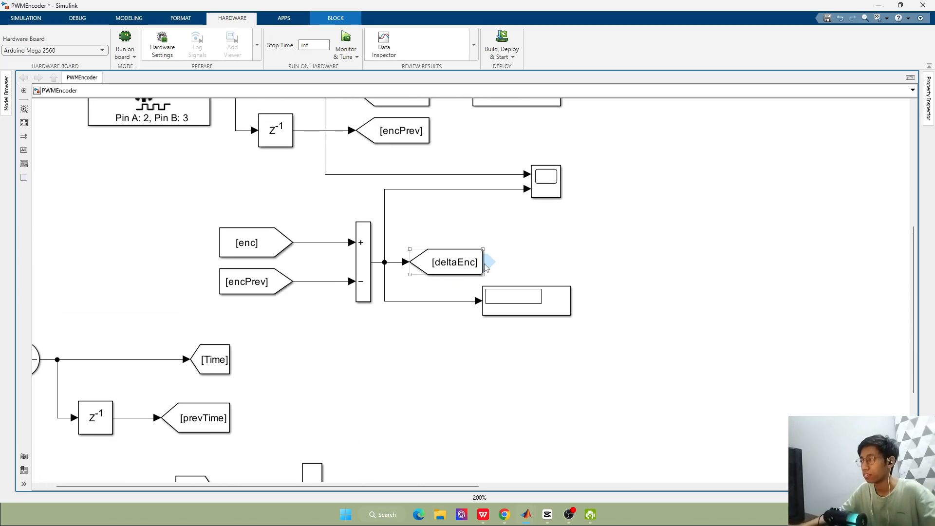
left_click_drag(492, 262, 472, 412)
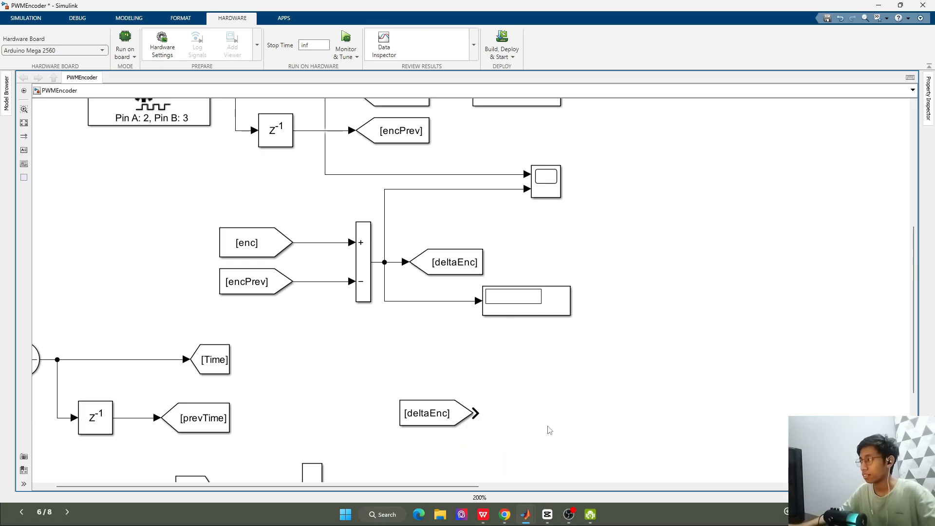
Add a Divide block beside the deltaEnc From block and stretch it taller
type("d")
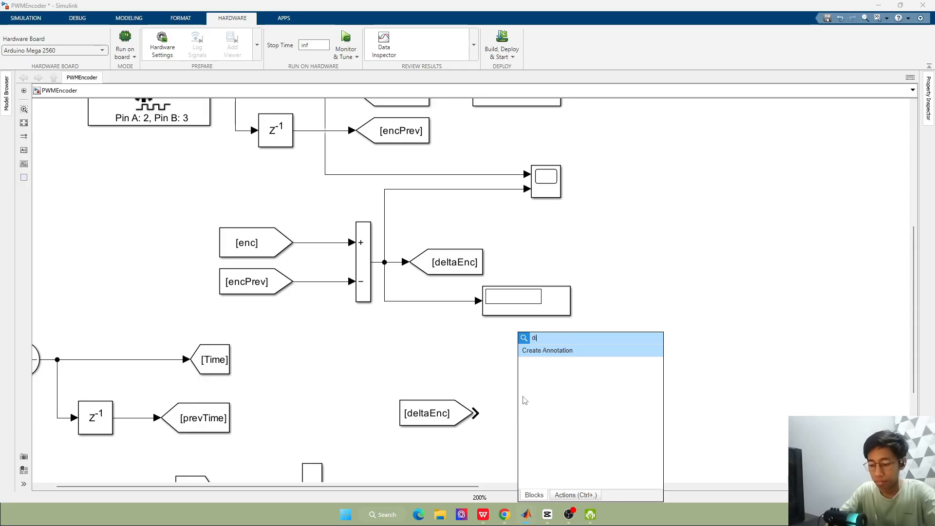
type("iv")
key("Return")
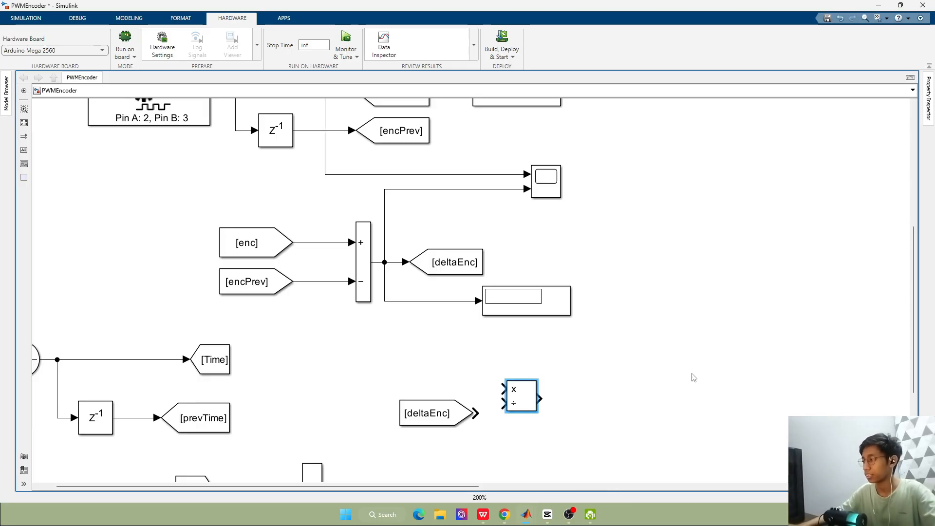
left_click_drag(534, 411, 538, 475)
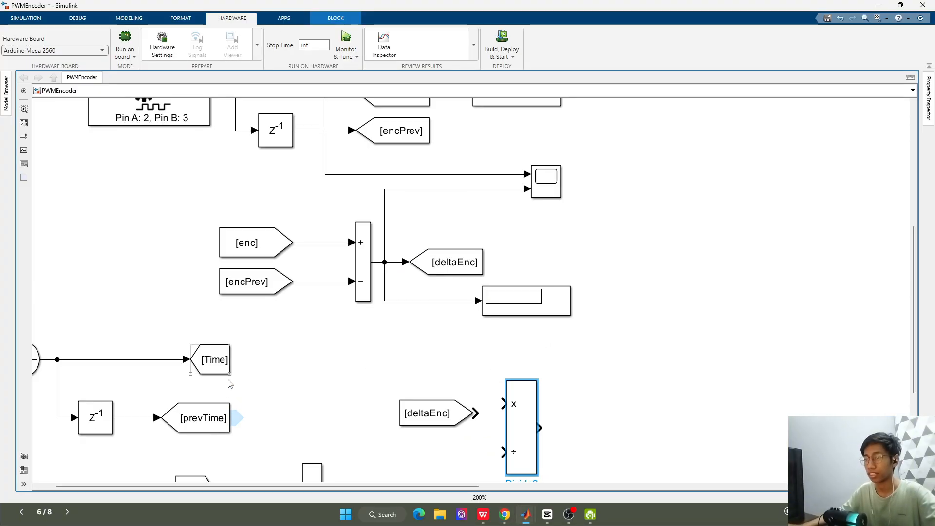
Create a deltaTime From block below deltaEnc, connecting deltaEnc to the Divide block's multiply input and deltaTime to its divide input
scroll(237, 422, "down", 2)
scroll(298, 437, "up", 2)
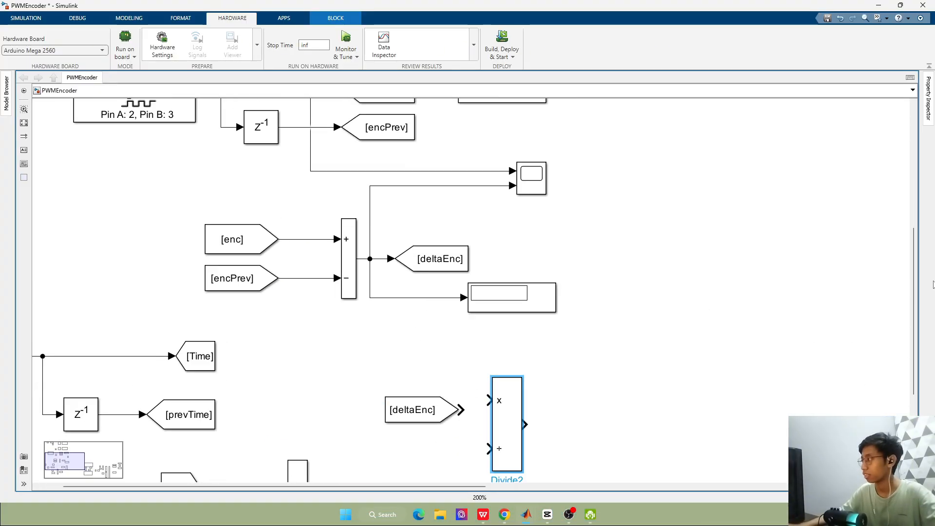
left_click_drag(914, 298, 914, 378)
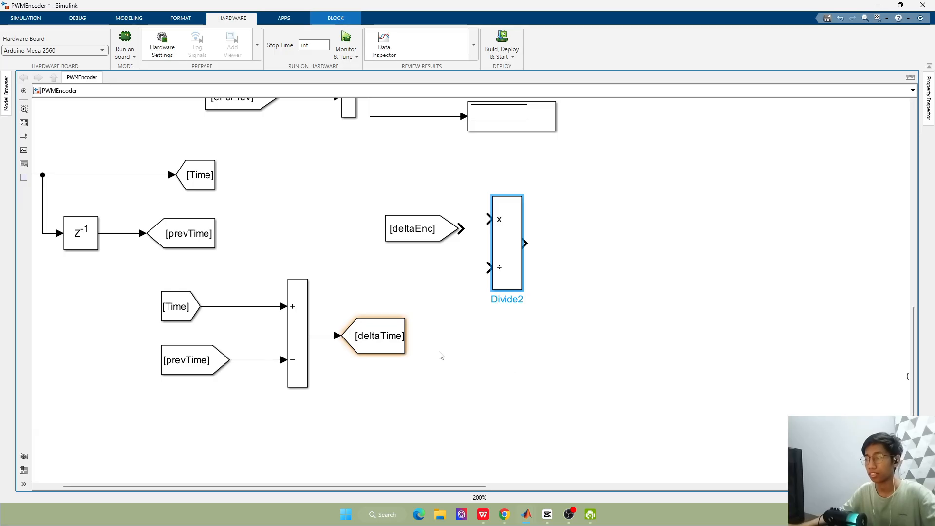
left_click_drag(411, 336, 460, 269)
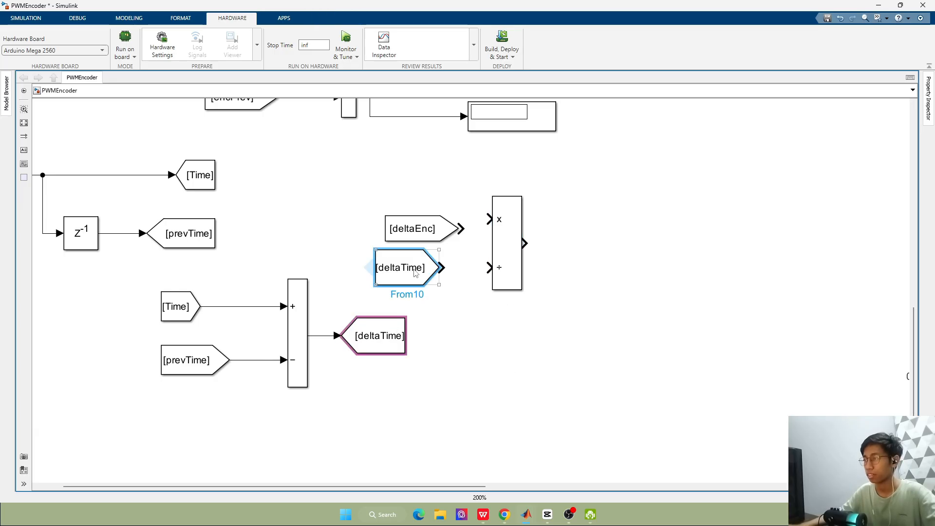
left_click(438, 228)
left_click_drag(462, 229, 488, 219)
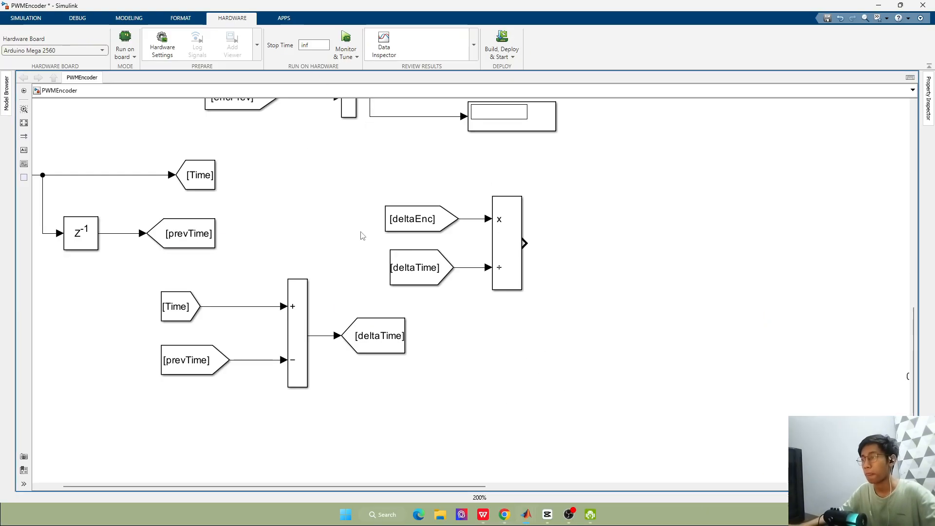
Narrow the Divide block to match its proportions on the reference slide
scroll(363, 236, "down", 1)
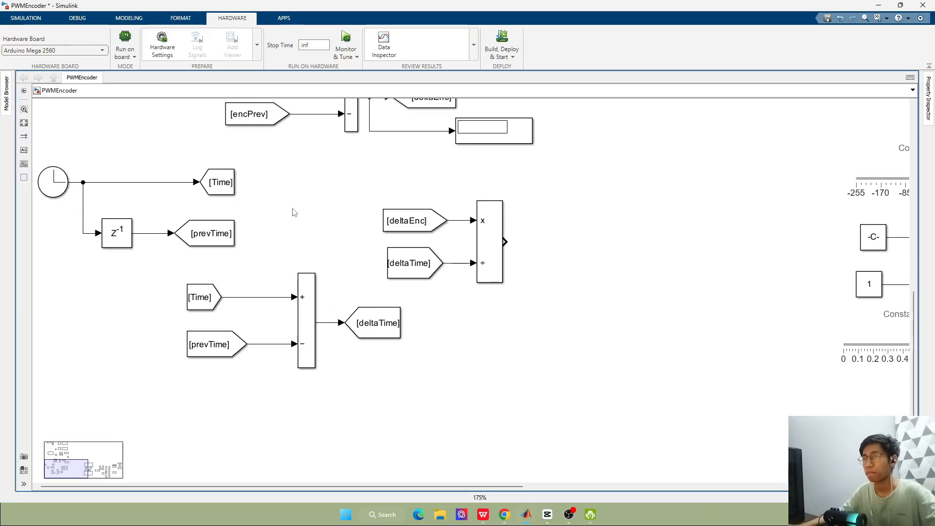
scroll(295, 213, "up", 1)
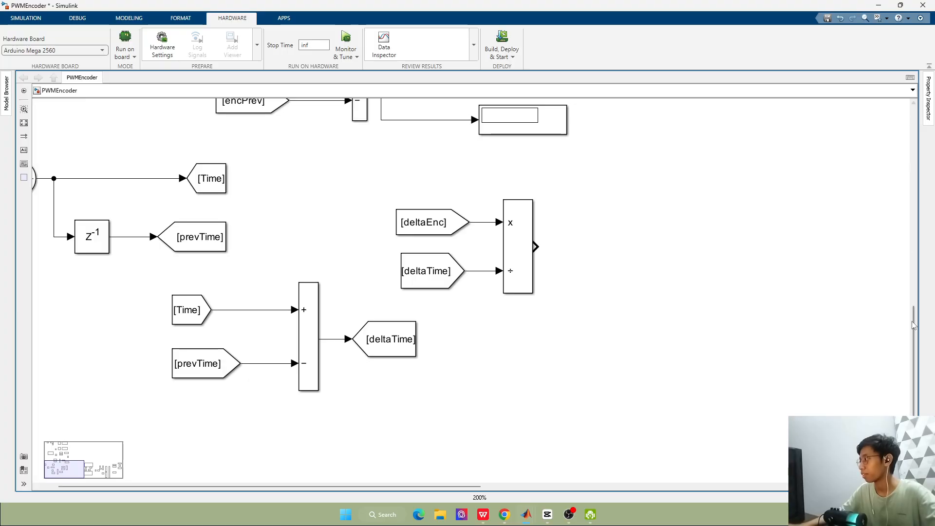
left_click_drag(910, 327, 849, 225)
scroll(564, 247, "down", 2)
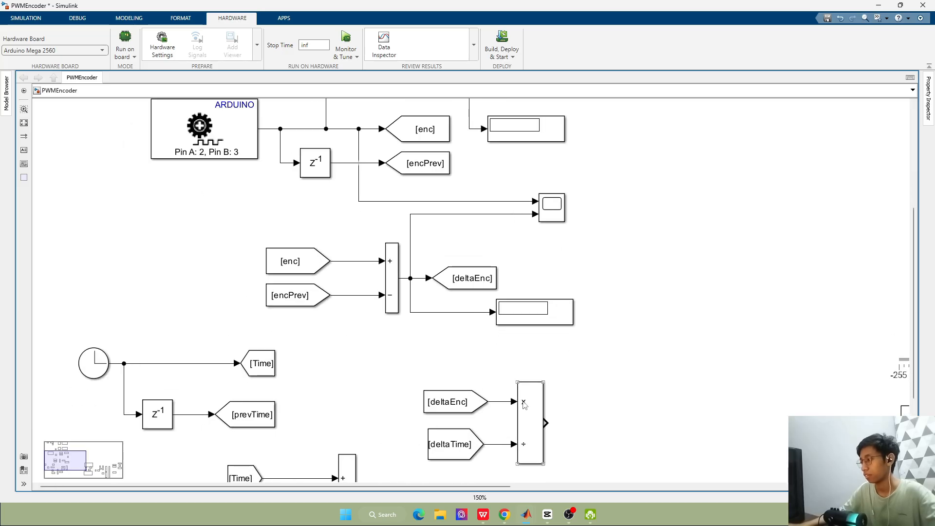
scroll(532, 401, "down", 1)
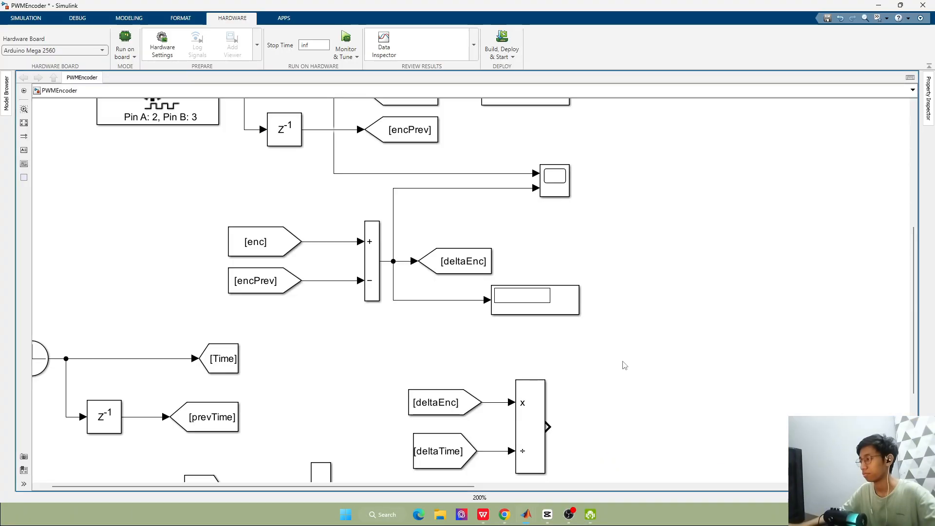
scroll(622, 365, "down", 1)
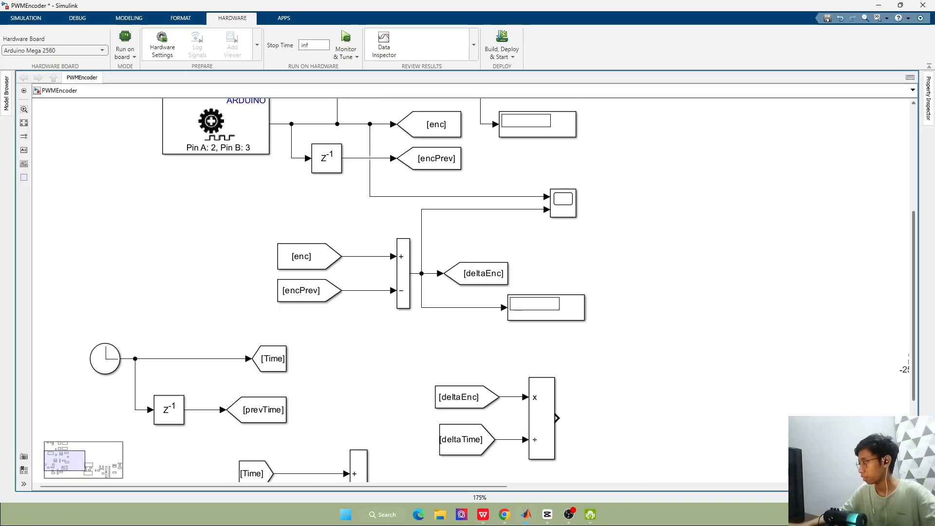
scroll(631, 290, "down", 3)
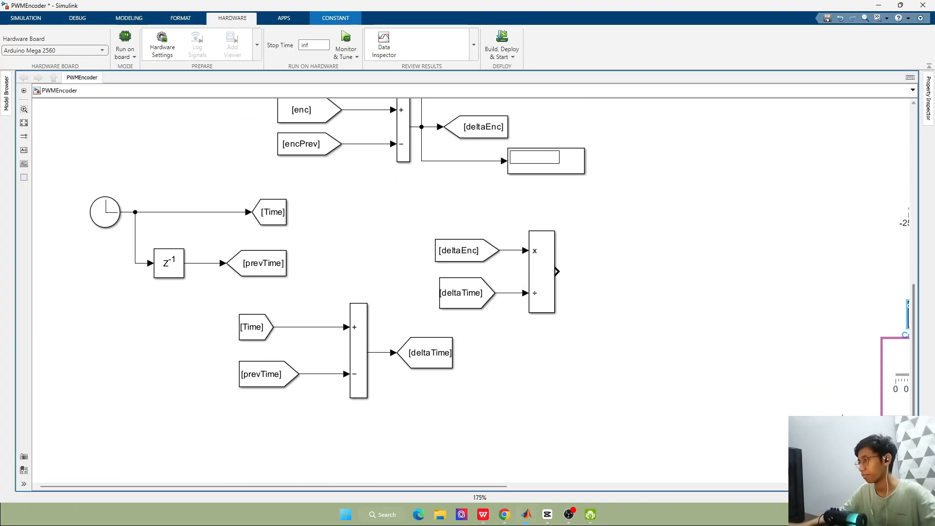
double_click(631, 291)
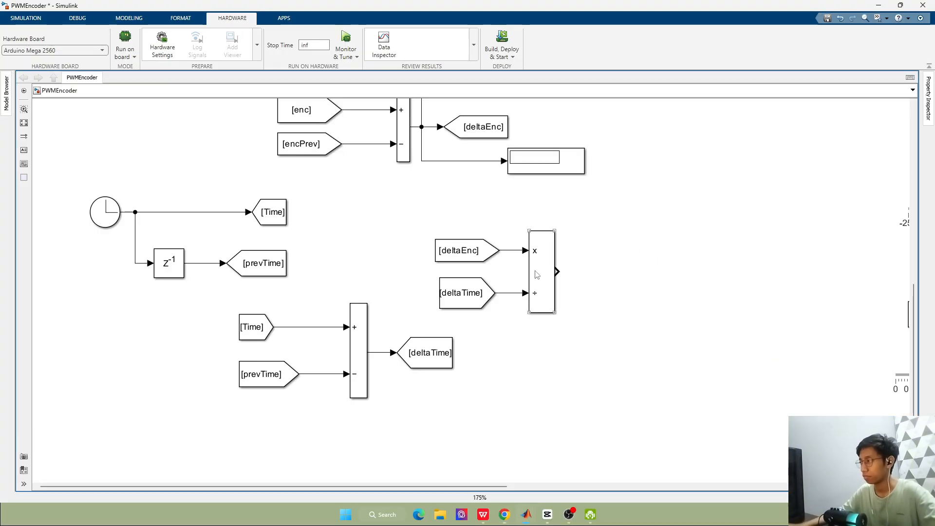
left_click(543, 235)
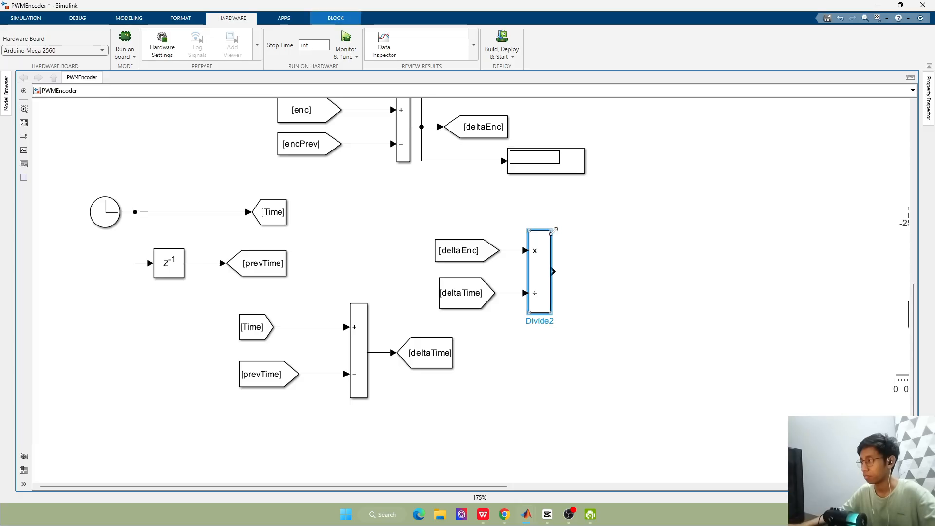
left_click(560, 236)
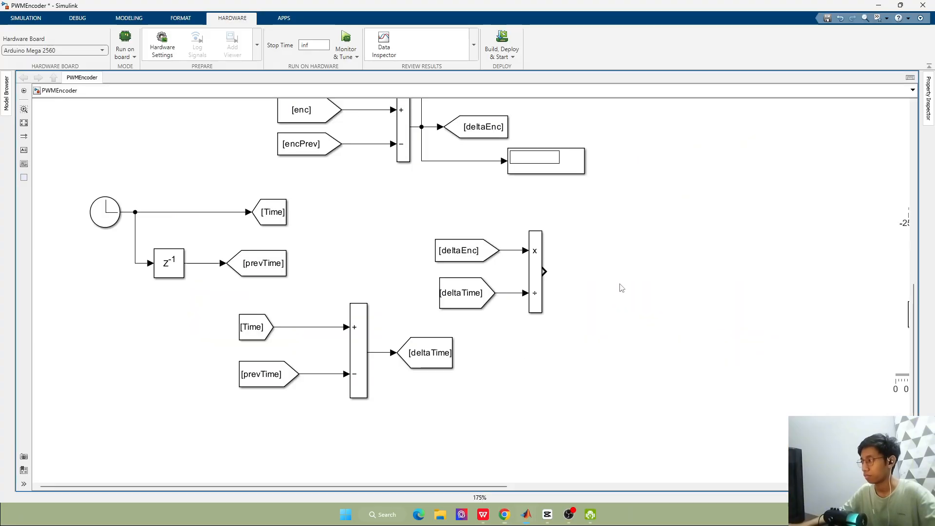
double_click(617, 281)
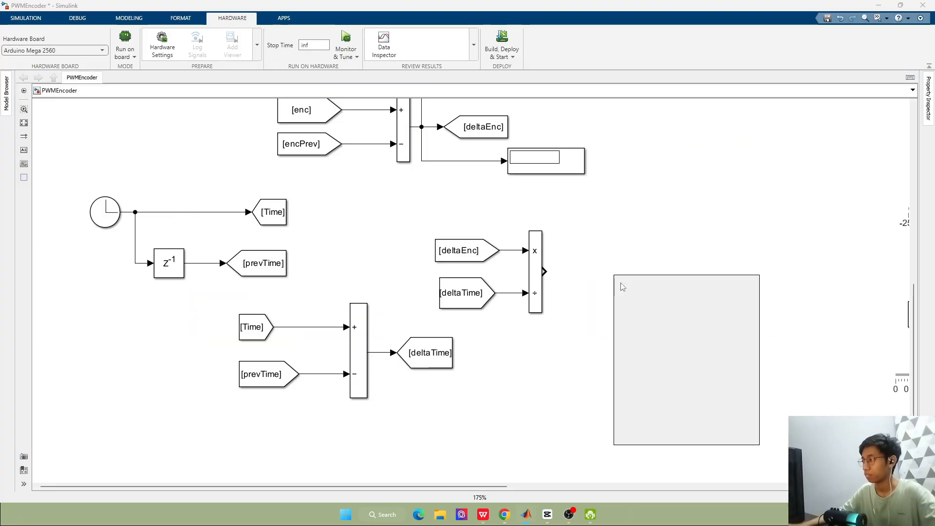
type("displ")
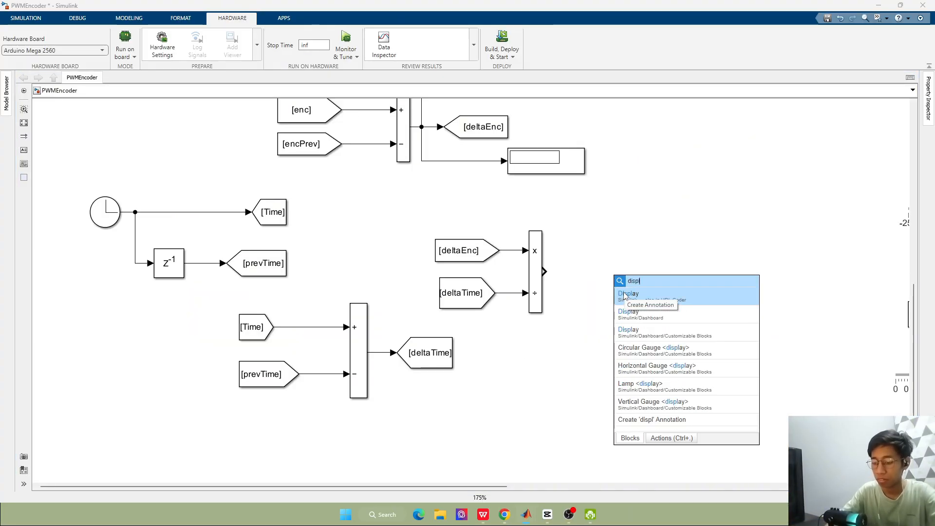
type("ay")
left_click(627, 294)
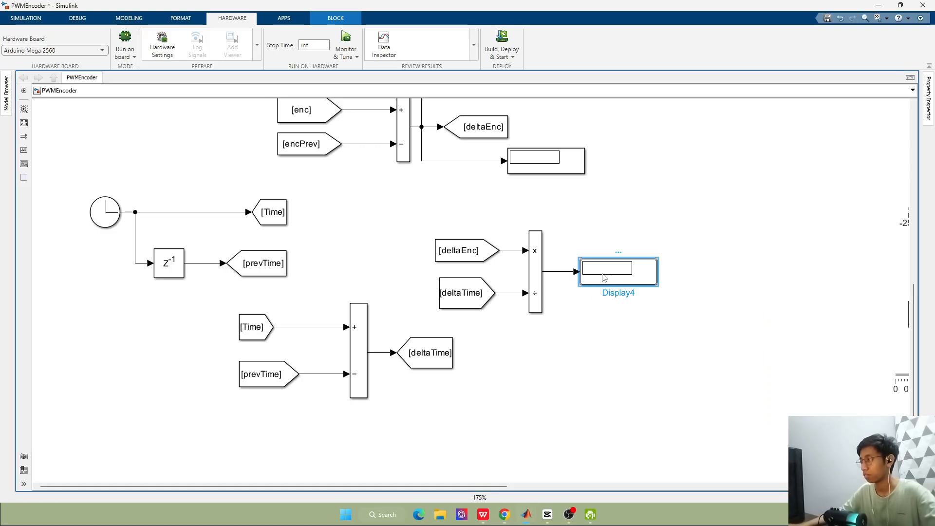
key("ctrl+z")
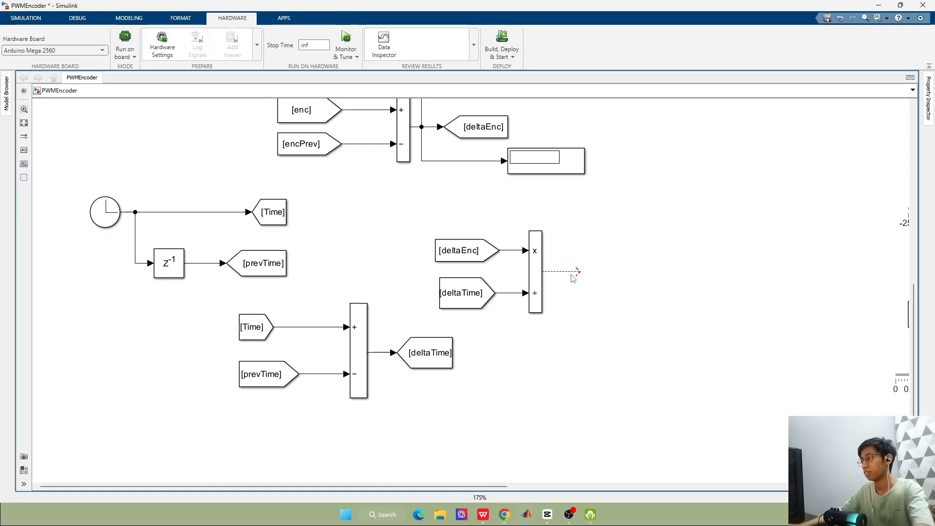
Add a Display block and place it below and to the right of the Divide block
double_click(610, 303)
type("displa")
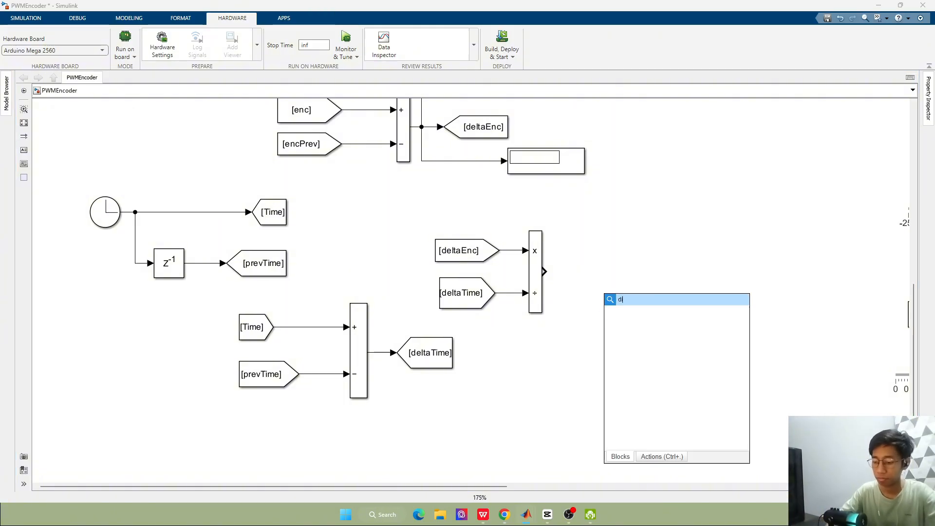
type("y")
key("Return")
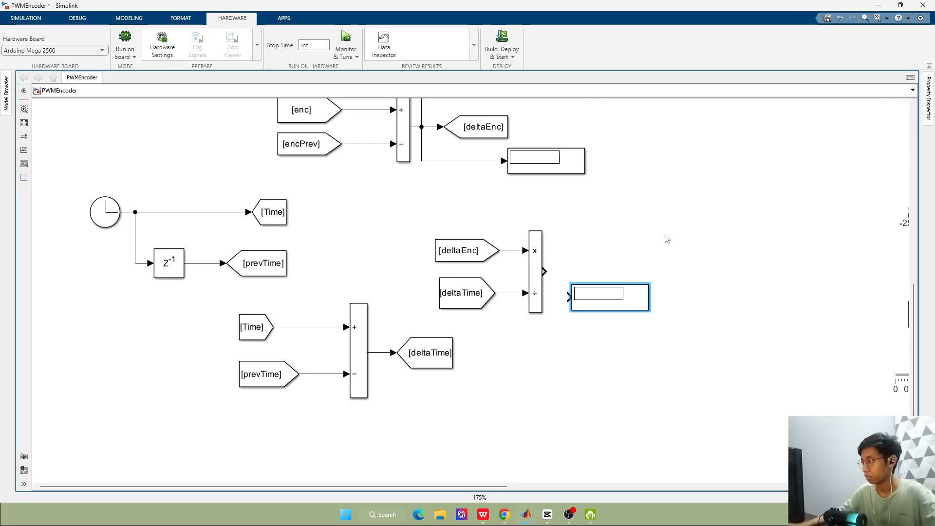
left_click_drag(609, 304, 630, 340)
Add a Scope block and place it below the new Display block
double_click(690, 283)
type("sc")
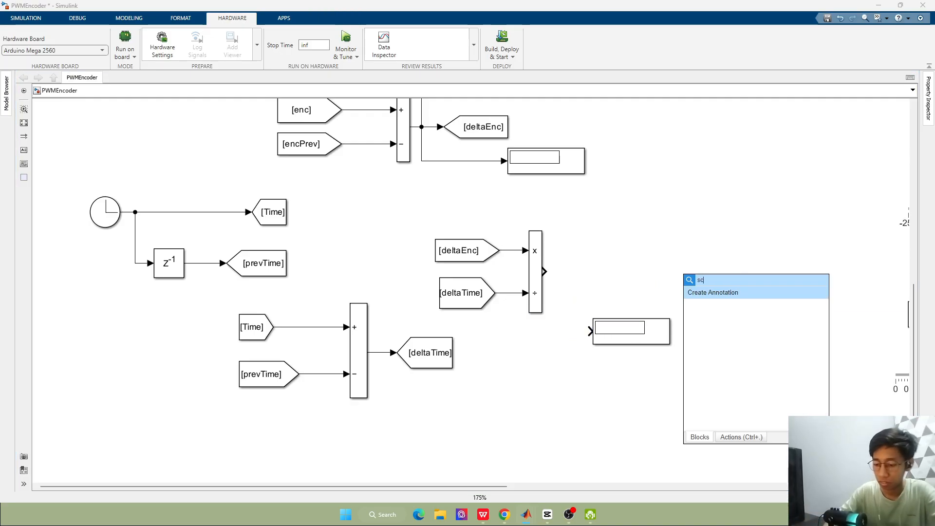
type("ope")
key("Return")
left_click_drag(690, 276, 657, 435)
key("ctrl+c")
key("ctrl+v")
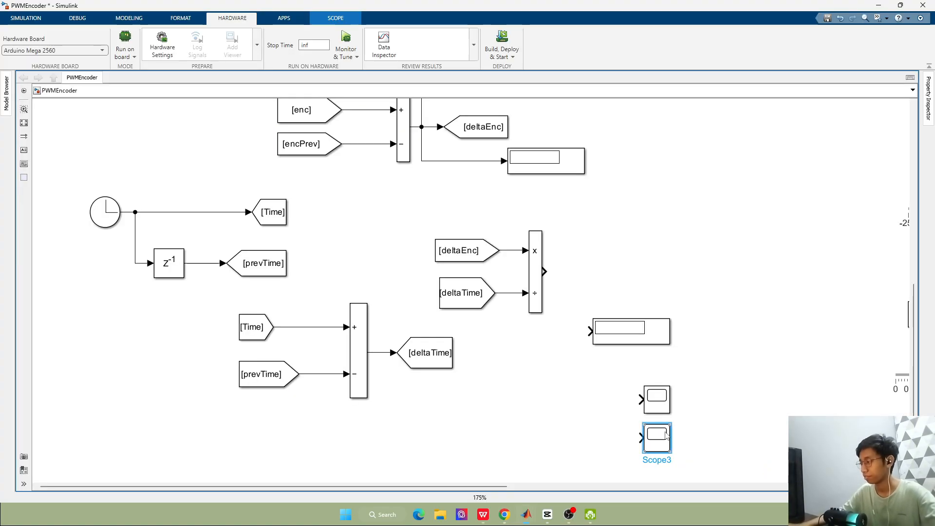
key("Delete")
Duplicate the Display block below the Scope and centre the Scope between the two Display blocks
left_click(655, 329)
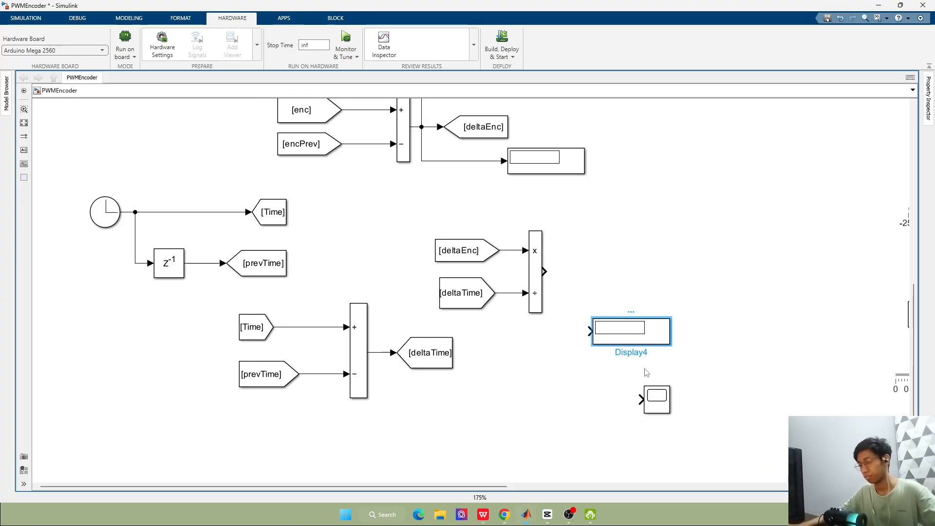
key("ctrl+c")
key("ctrl+v")
left_click_drag(661, 327, 677, 437)
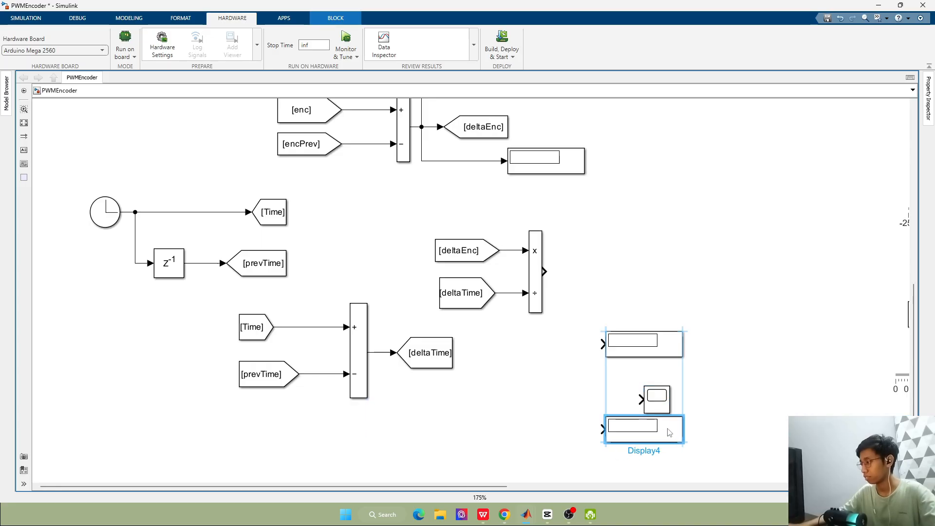
left_click_drag(658, 402, 644, 388)
left_click(692, 390)
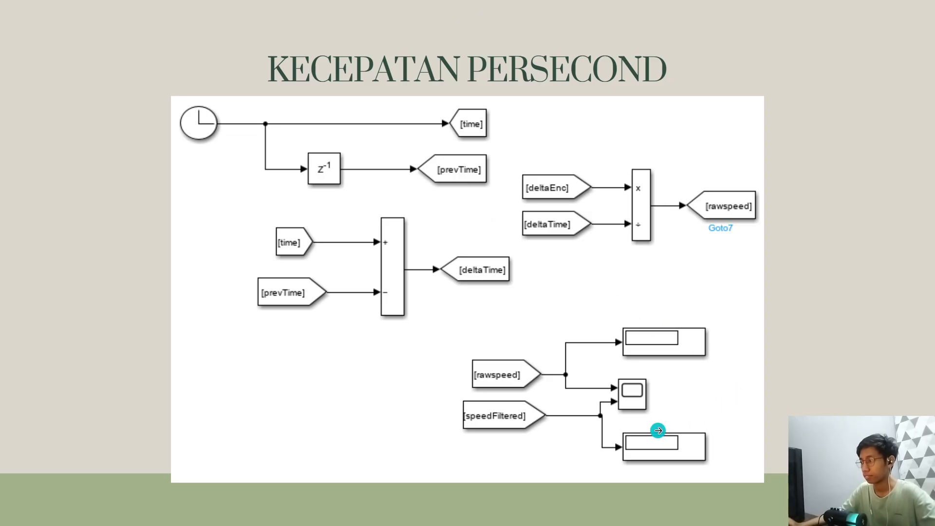
Compare the new Display and Scope arrangement with the output section on the speed-per-second reference slide
key("alt+Tab")
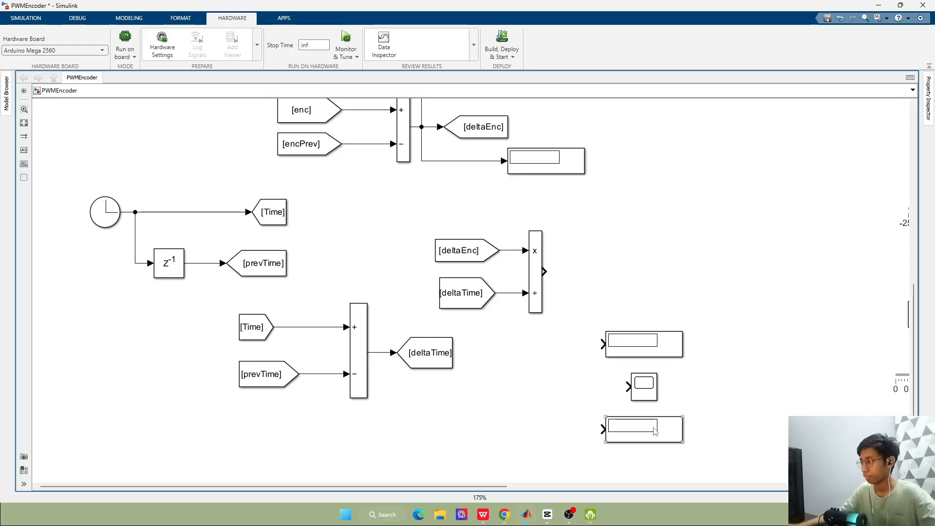
key("alt+Tab")
key("alt+Tab")
left_click(646, 389)
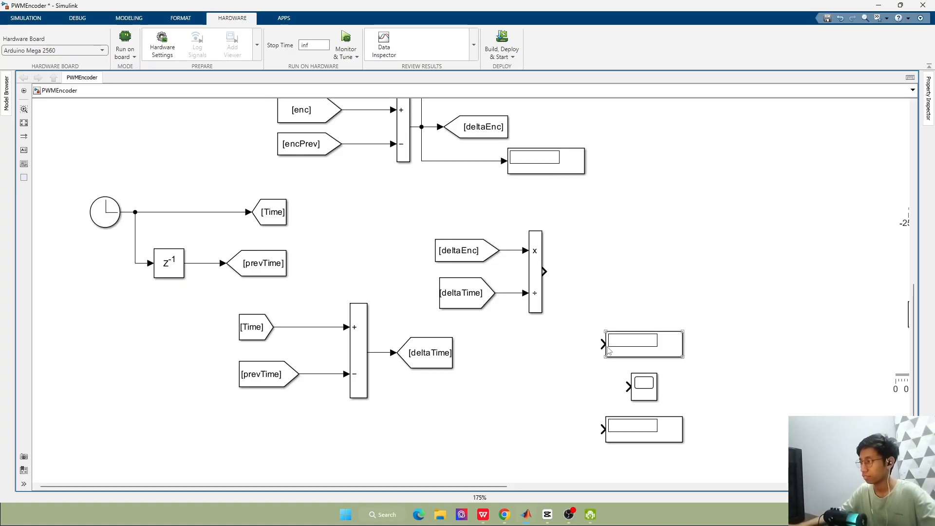
key("alt+Tab")
key("alt+Tab")
key("alt+Tab")
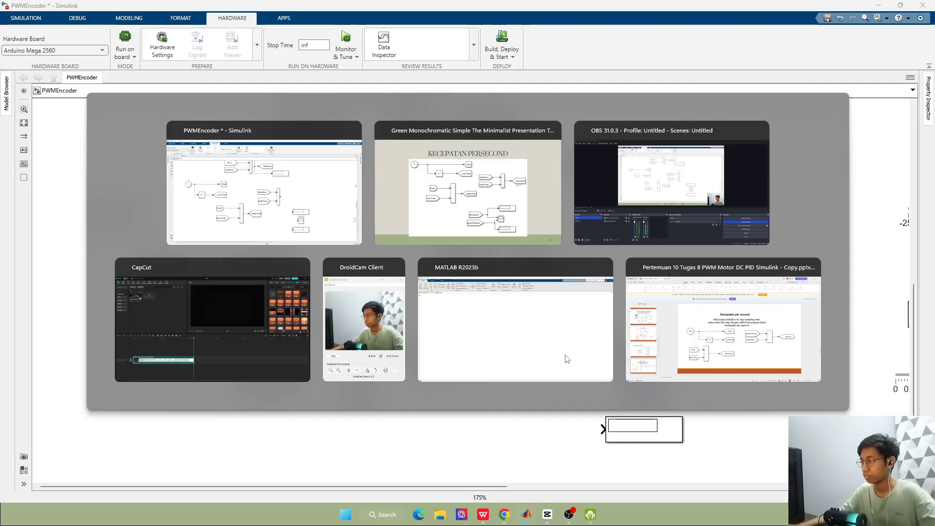
key("alt+Tab")
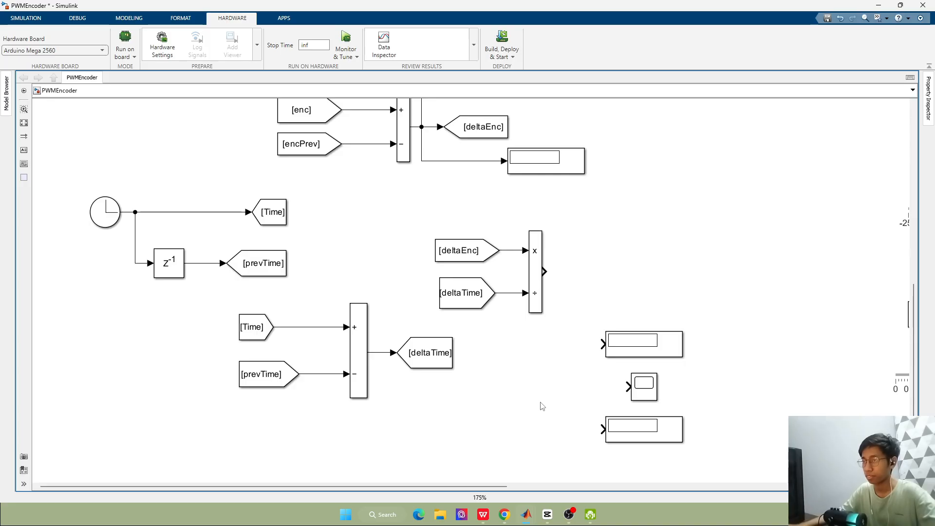
Create a From block from the speedFiltered Goto tag and place it at the lower Display block's input
scroll(799, 335, "down", 2)
scroll(758, 336, "up", 3)
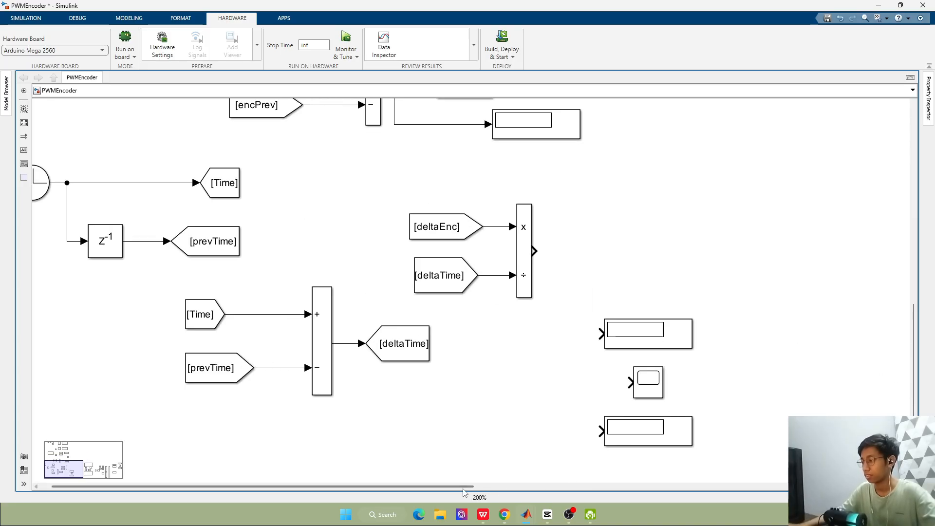
left_click_drag(462, 487, 891, 487)
scroll(624, 106, "down", 1)
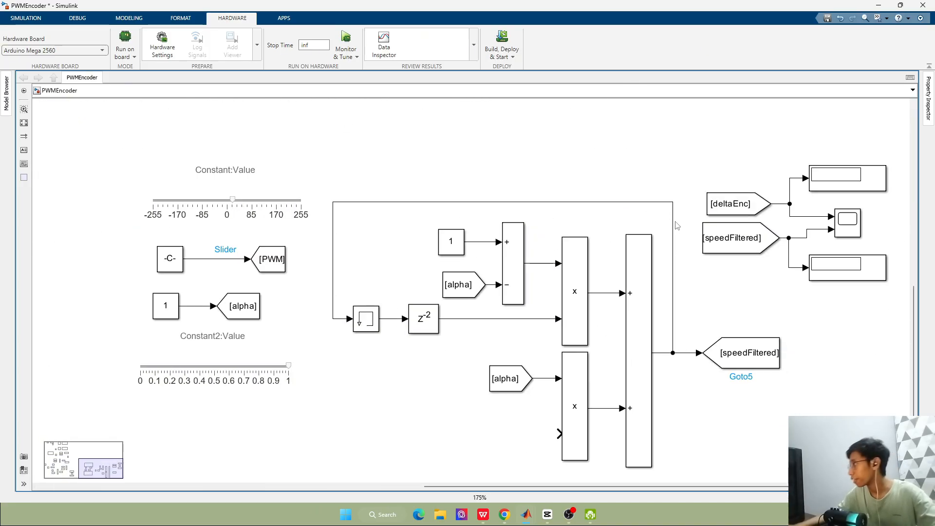
scroll(676, 225, "down", 2)
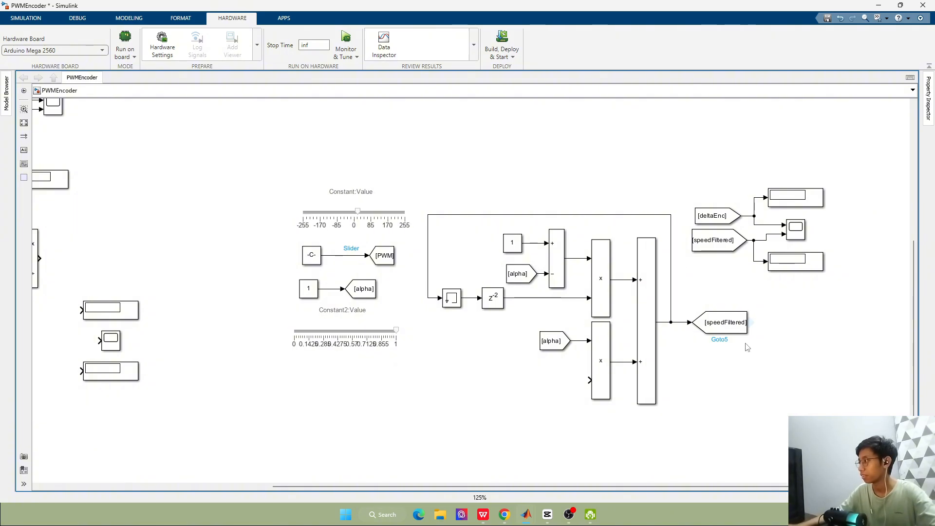
left_click_drag(751, 323, 58, 374)
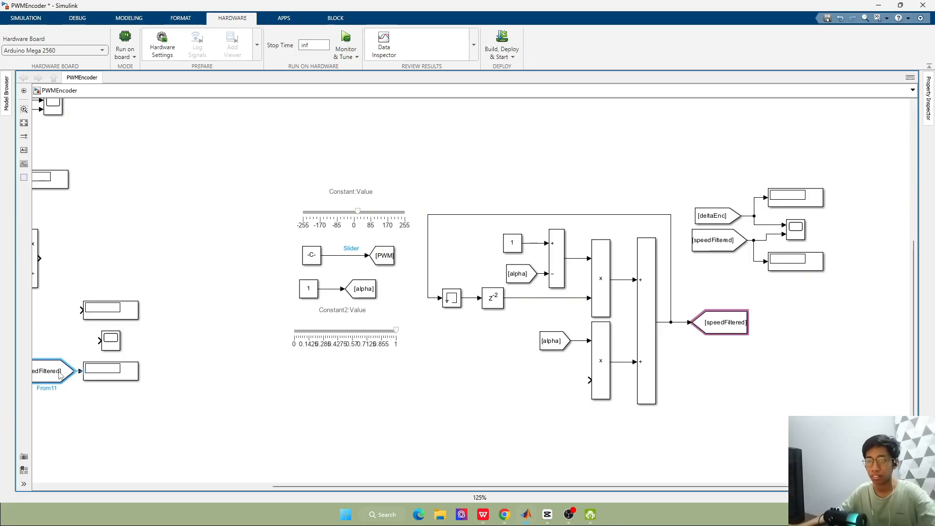
Move the sliders, constants, low-pass filter blocks and their outputs together closer to the speed-per-second section
left_click(334, 220)
left_click_drag(243, 175, 811, 488)
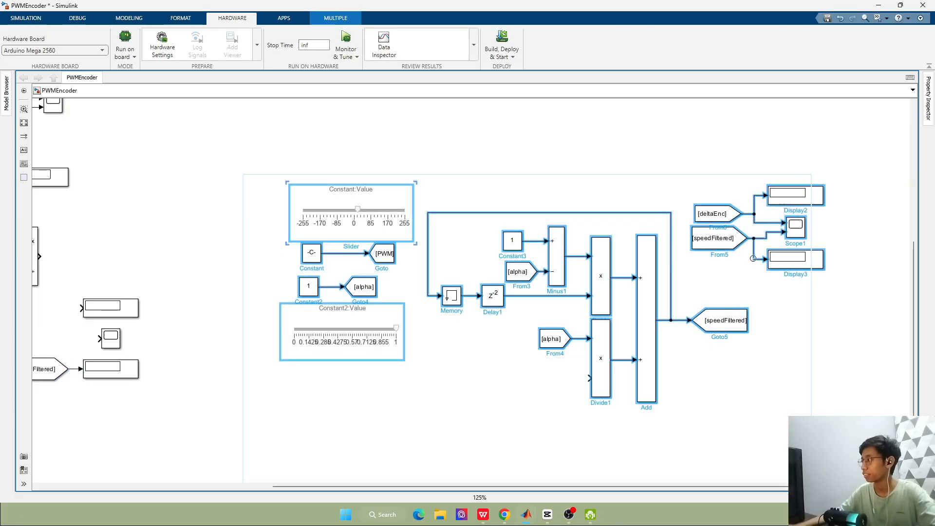
left_click_drag(741, 249, 651, 215)
left_click(297, 417)
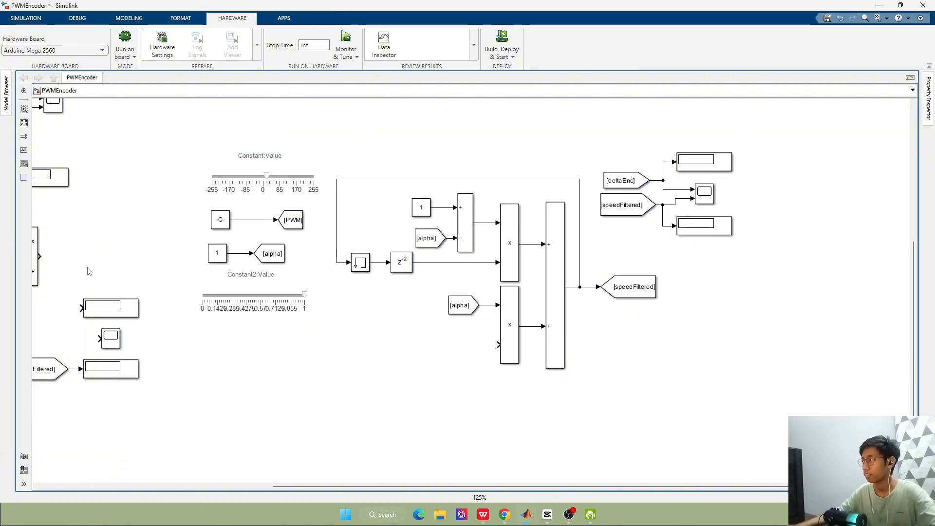
Examine the low-pass filter section of the model and compare it with the Lowpass Filter reference slide
scroll(90, 271, "down", 1)
scroll(291, 302, "up", 3)
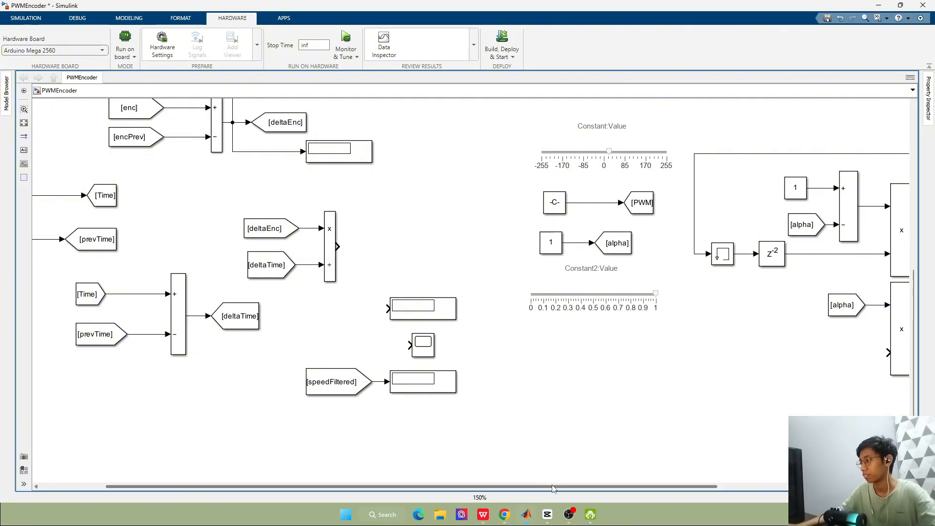
left_click_drag(544, 486, 468, 473)
scroll(448, 202, "down", 1)
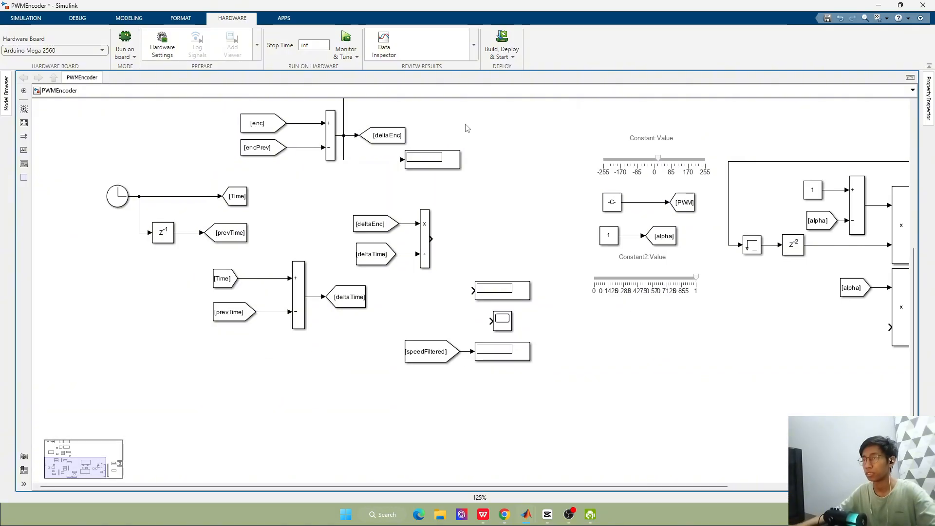
scroll(730, 163, "up", 1)
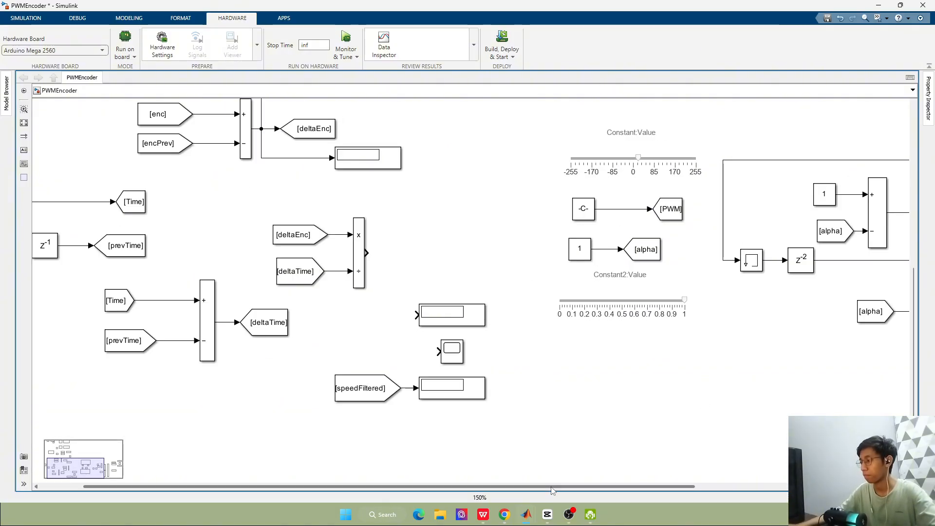
left_click_drag(552, 487, 779, 467)
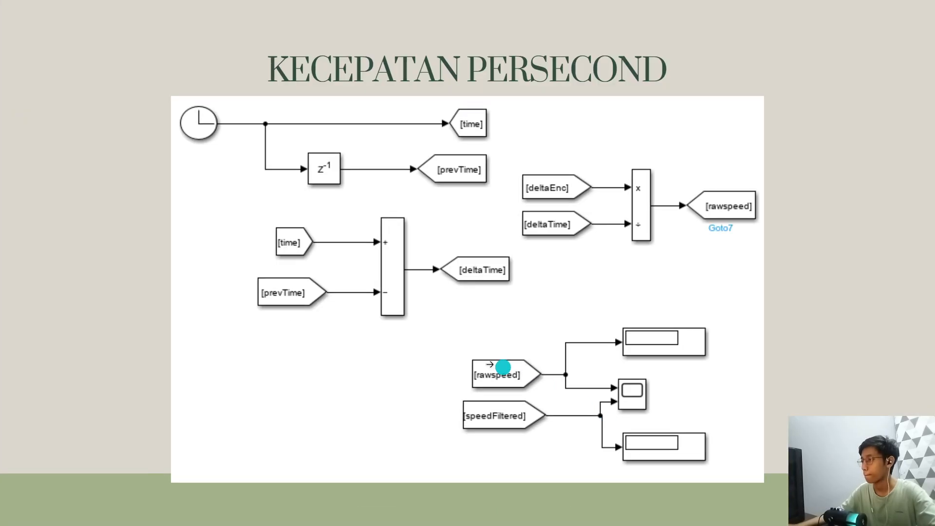
left_click(490, 364)
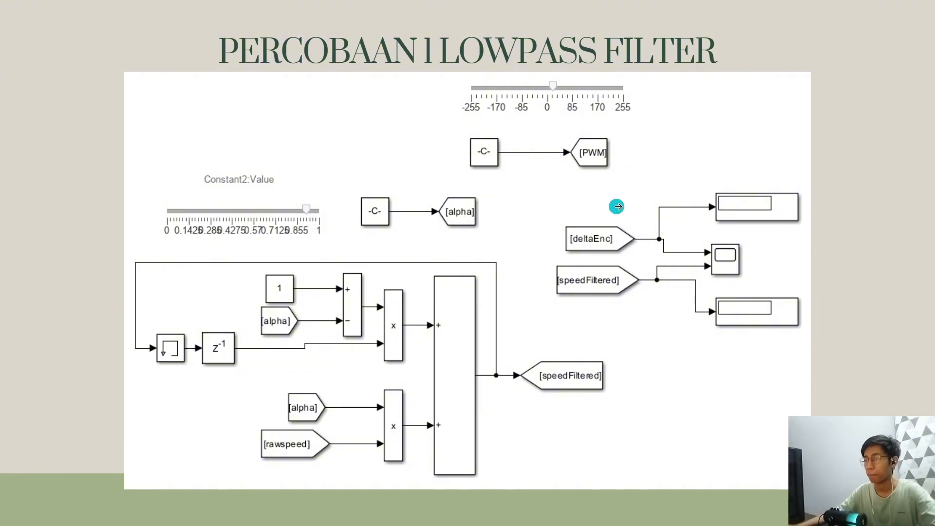
key("Left")
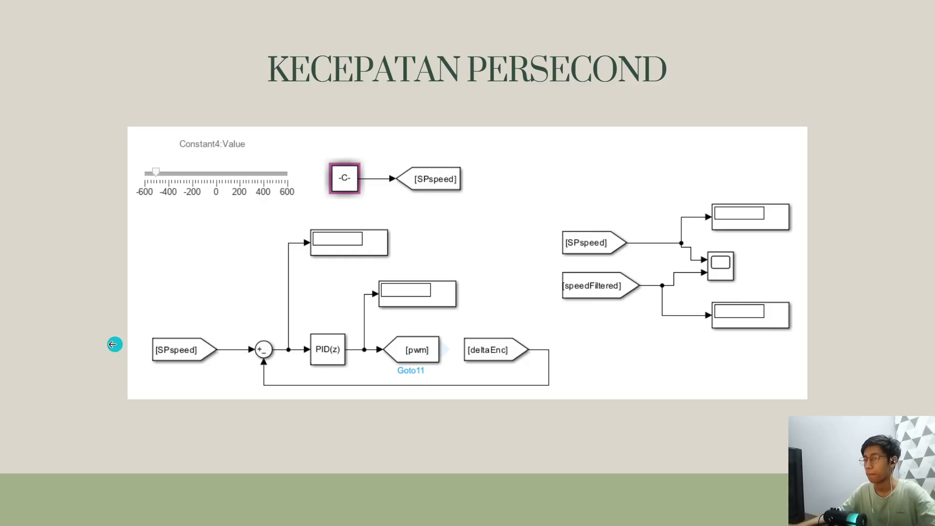
left_click(99, 337)
left_click(104, 332)
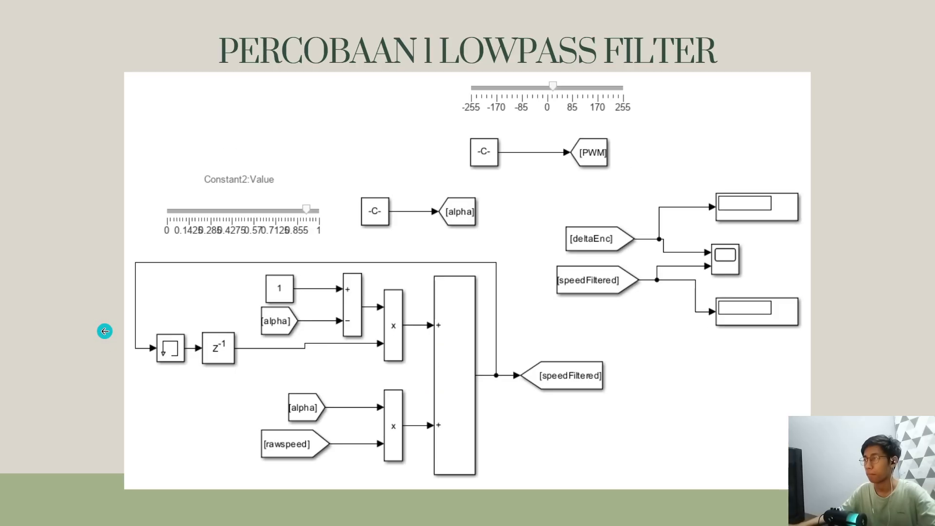
key("alt+Tab")
Check the clock, deltaTime and Divide blocks against the speed-per-second reference slide
left_click_drag(356, 488, 121, 488)
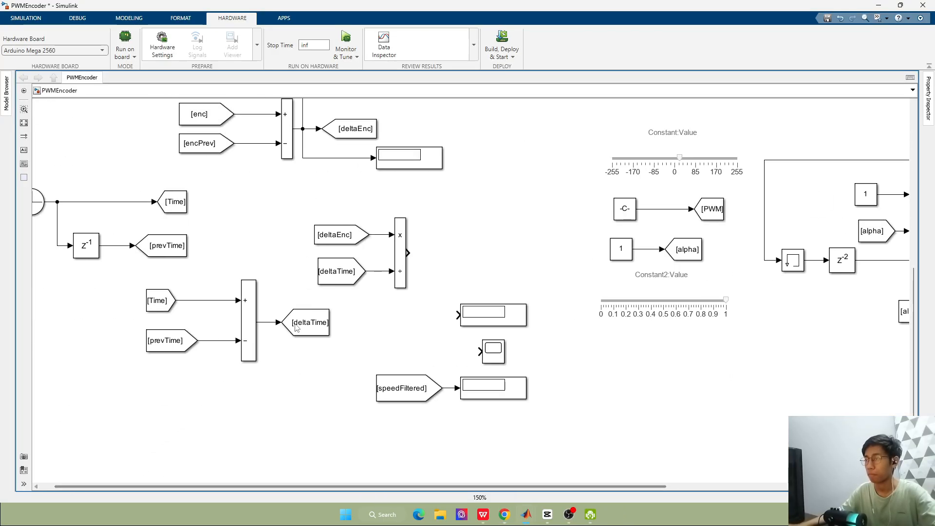
scroll(337, 282, "up", 1)
scroll(753, 366, "down", 1)
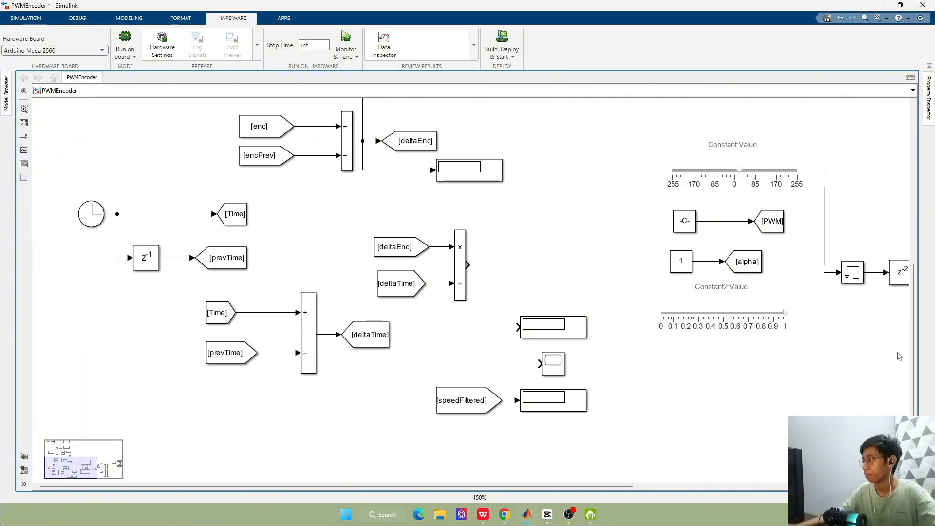
left_click_drag(456, 486, 507, 483)
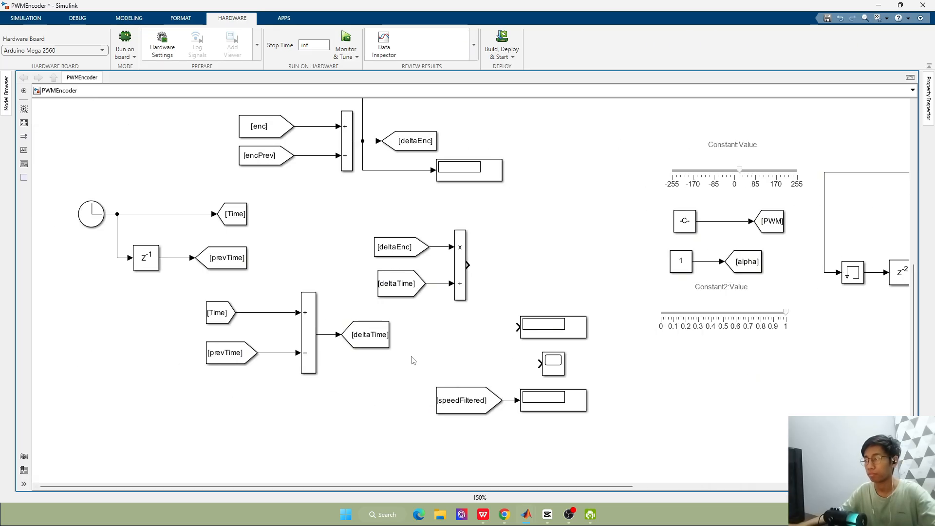
left_click_drag(911, 367, 885, 365)
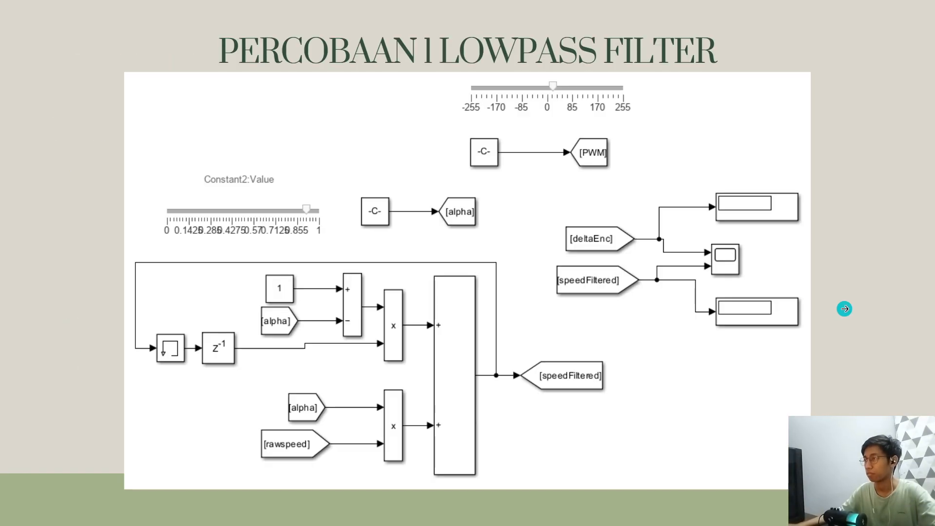
left_click(843, 309)
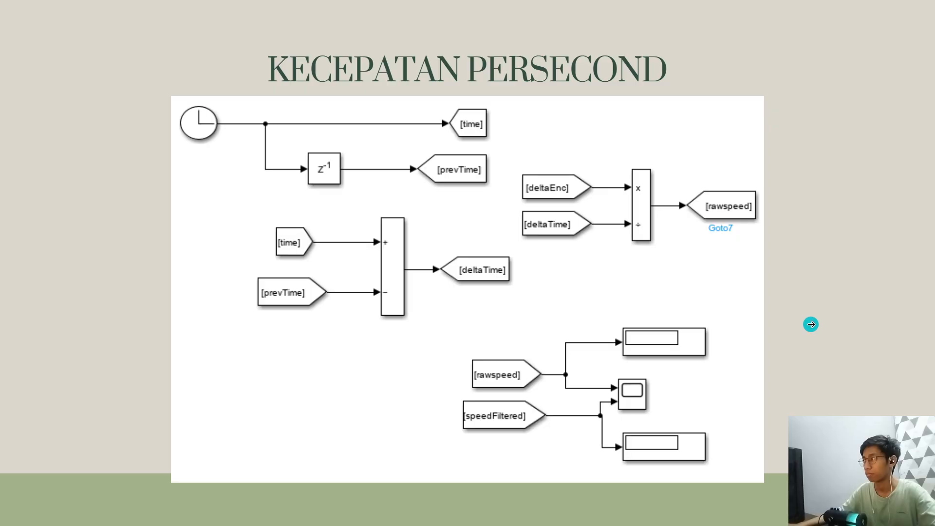
Add a Goto block tagged rawspeed, widen it to show its tag, and connect it to the Divide block's output
key("alt+Tab")
double_click(516, 255)
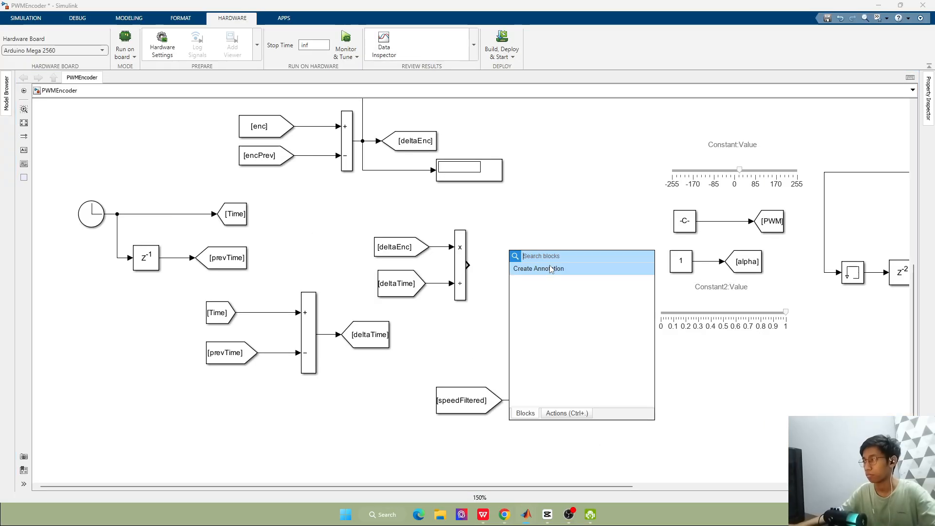
type("go")
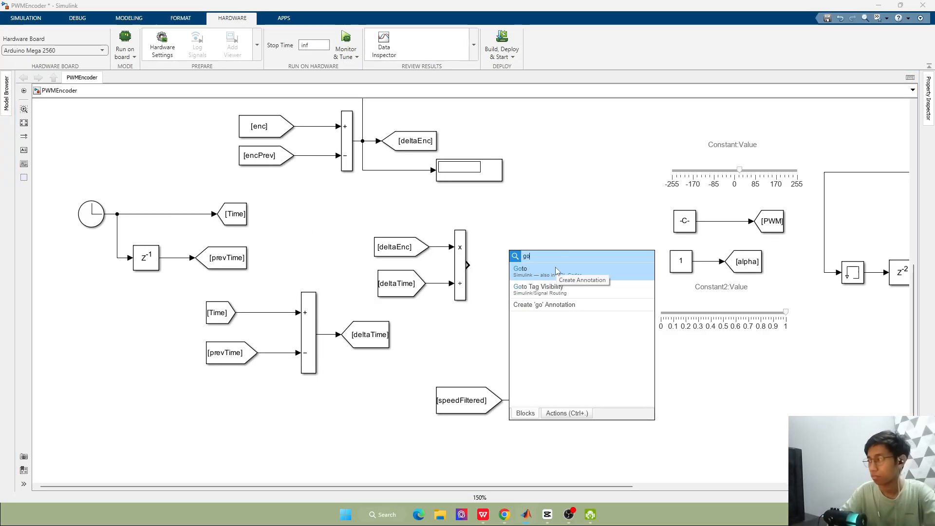
key("Return")
left_click(519, 259)
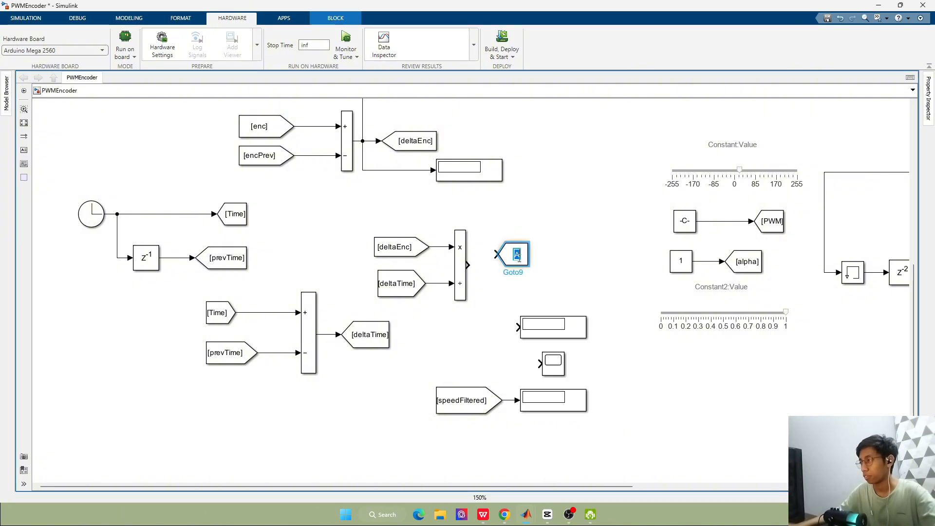
type("Rawspe")
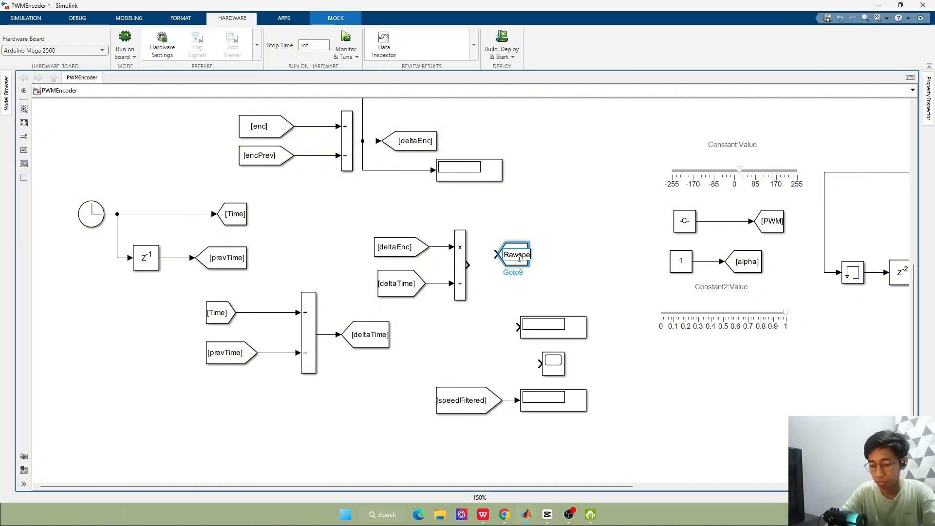
type("ed")
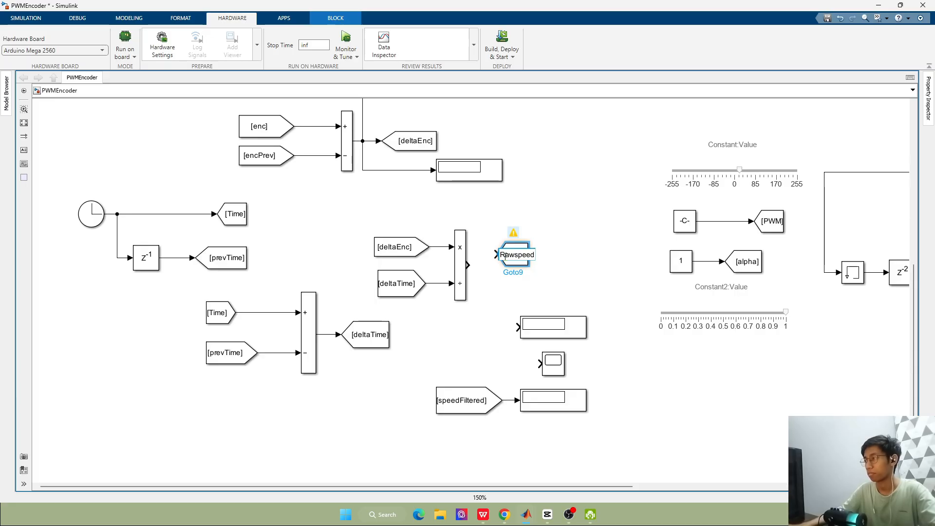
key("BackSpace")
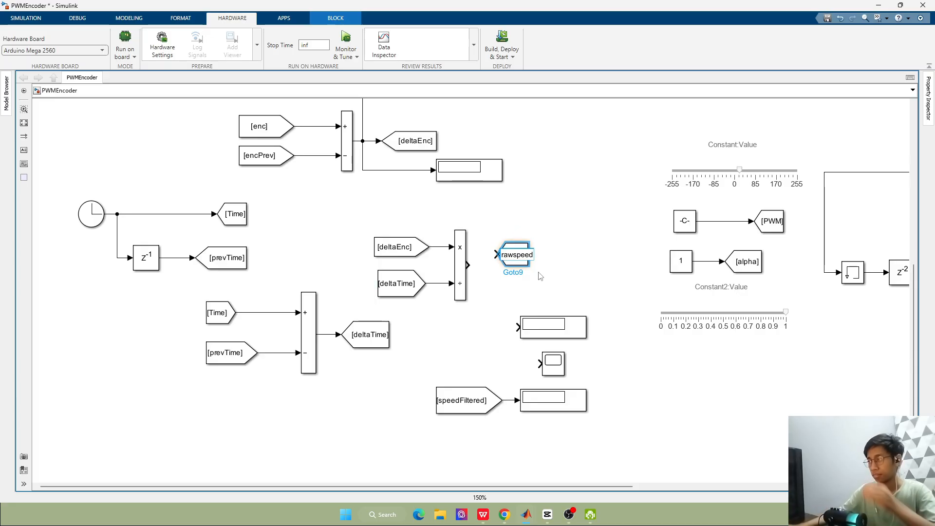
key("Return")
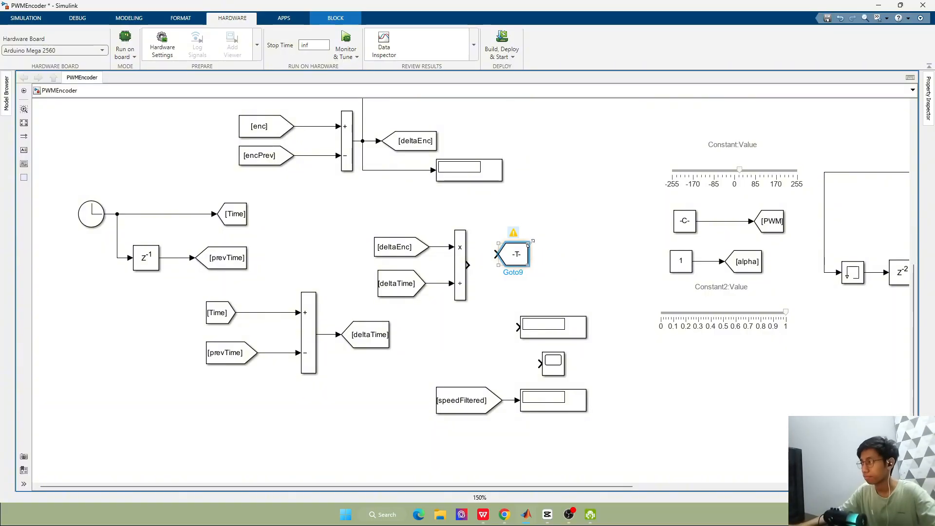
left_click_drag(529, 244, 513, 265)
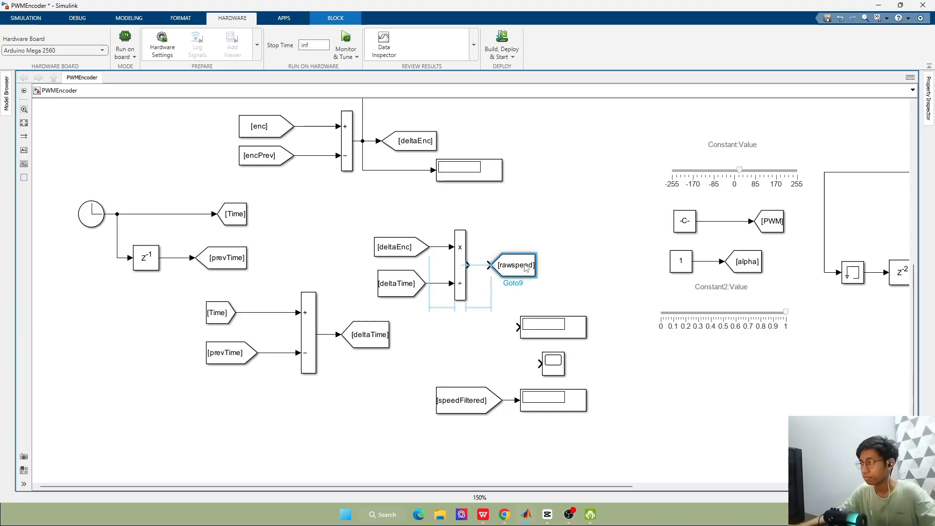
left_click(479, 265)
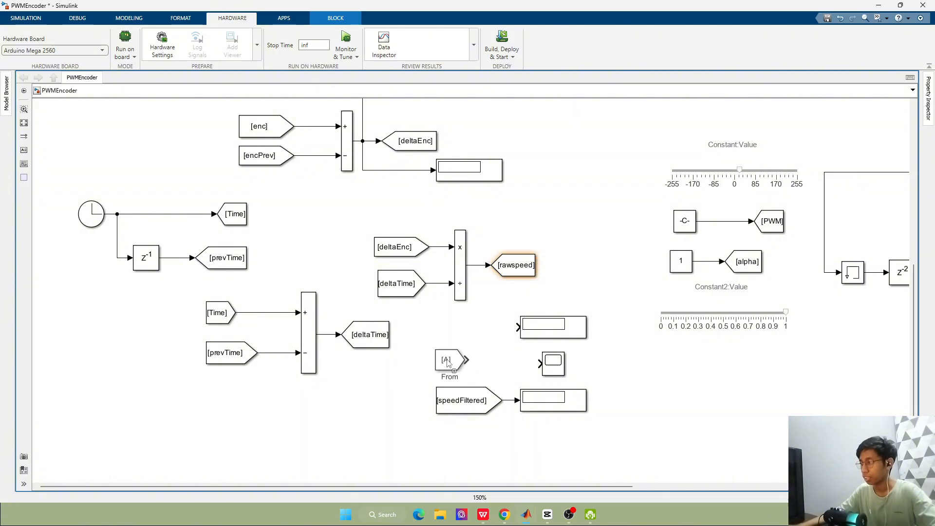
Add a From block tagged rawspeed above the speedFiltered one and connect it to the upper Display and the Scope
left_click_drag(452, 364, 449, 324)
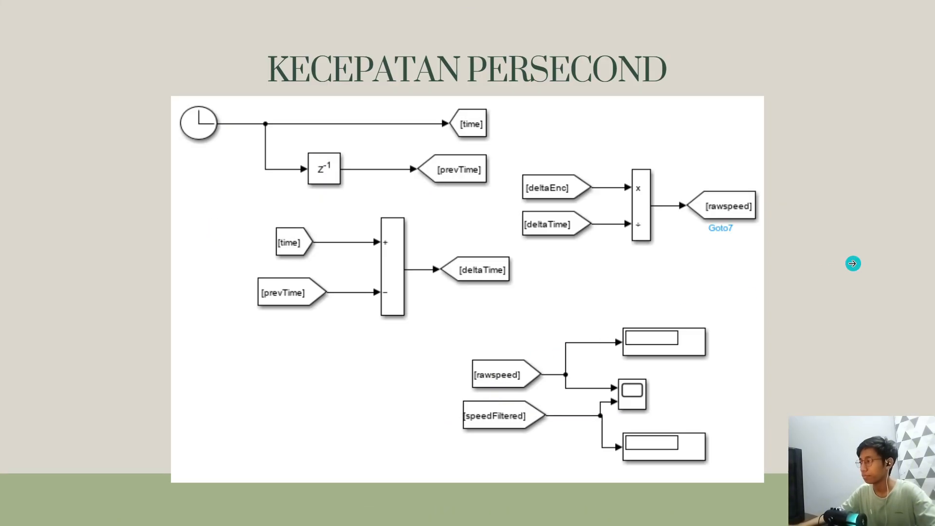
left_click(853, 264)
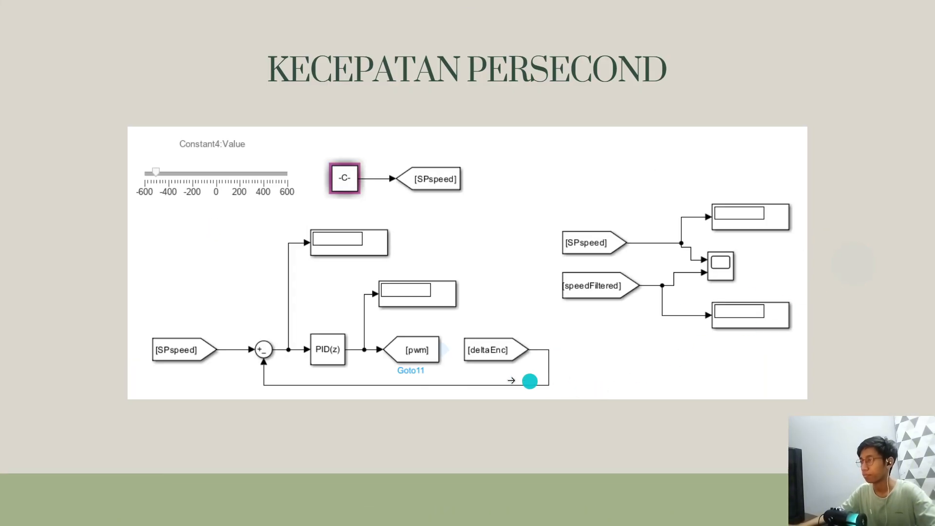
left_click(167, 318)
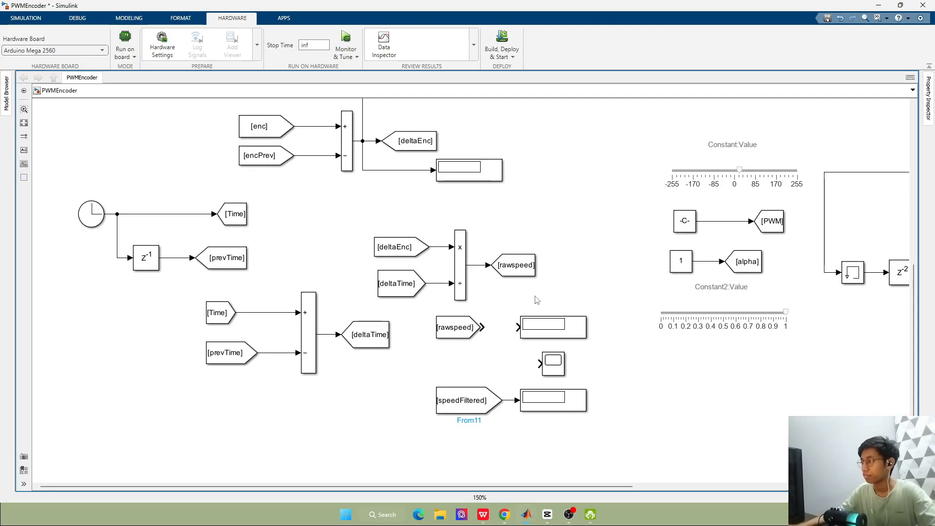
left_click_drag(470, 328, 516, 328)
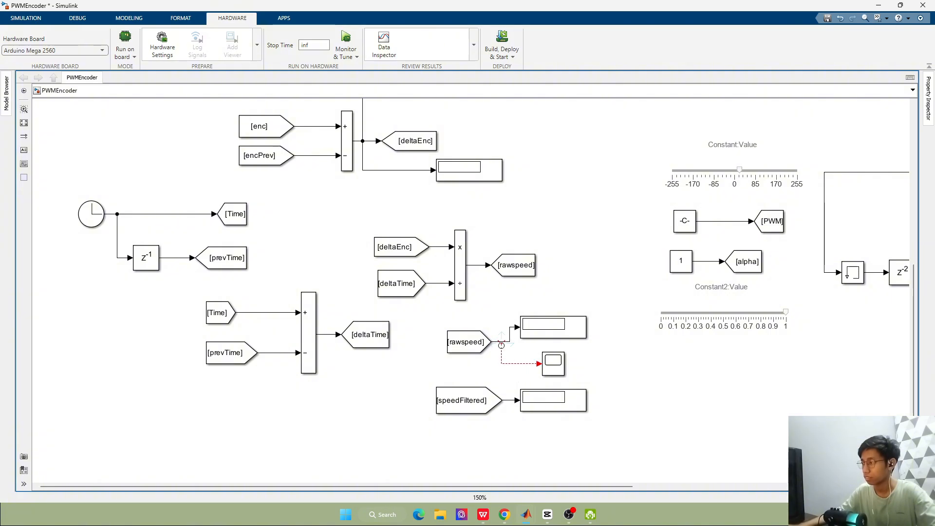
left_click_drag(502, 344, 508, 341)
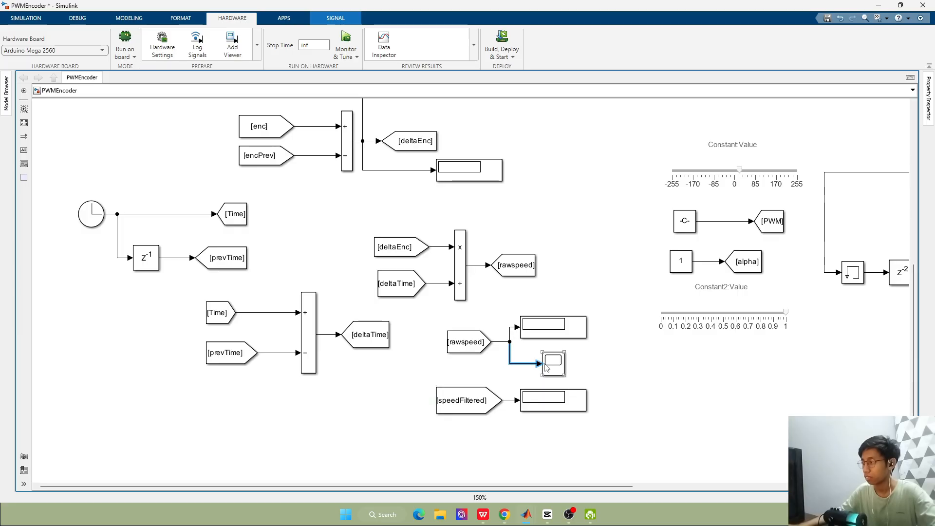
Connect the speedFiltered line to the Scope's second input and compare the filter section with the Lowpass Filter reference slide
left_click_drag(510, 401, 539, 371)
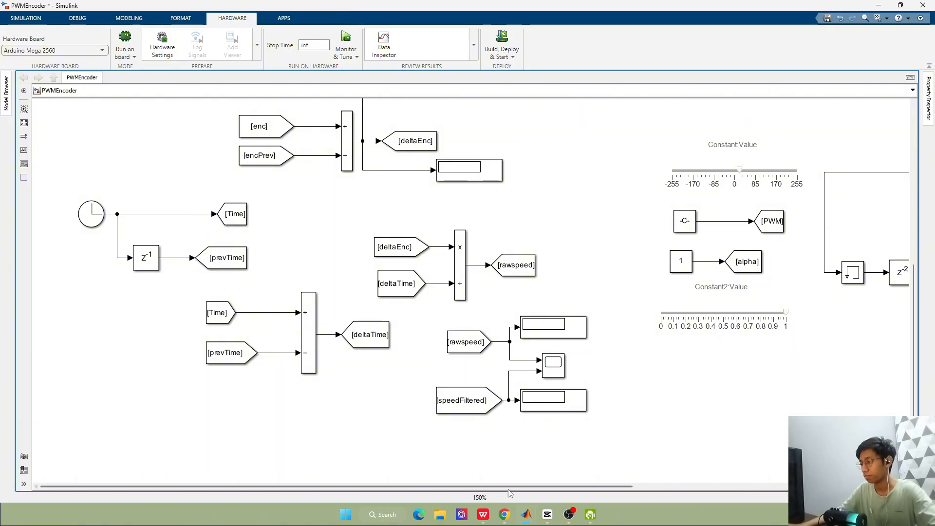
left_click_drag(530, 485, 797, 486)
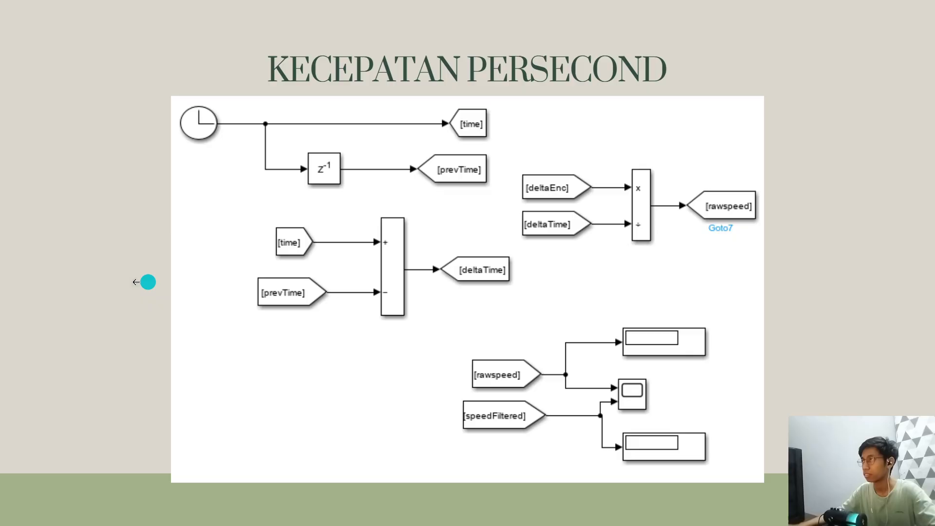
left_click(117, 282)
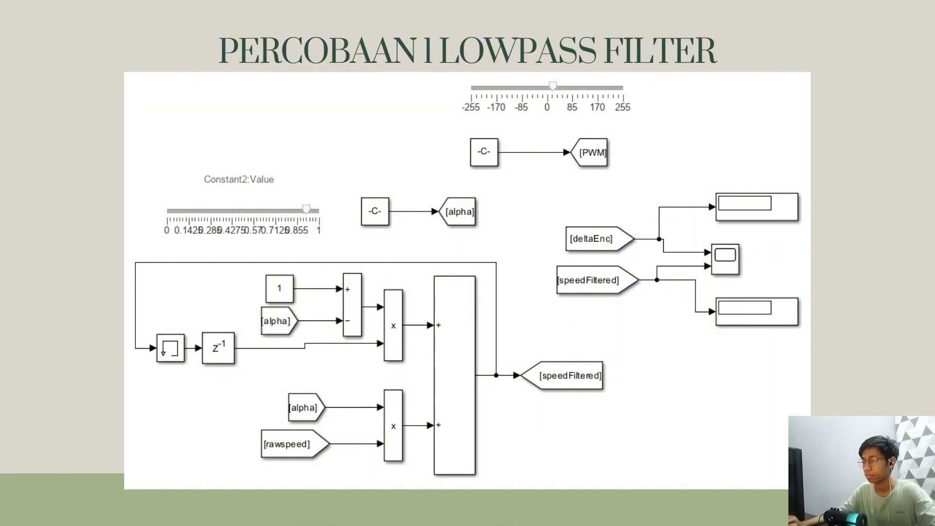
key("alt+Tab")
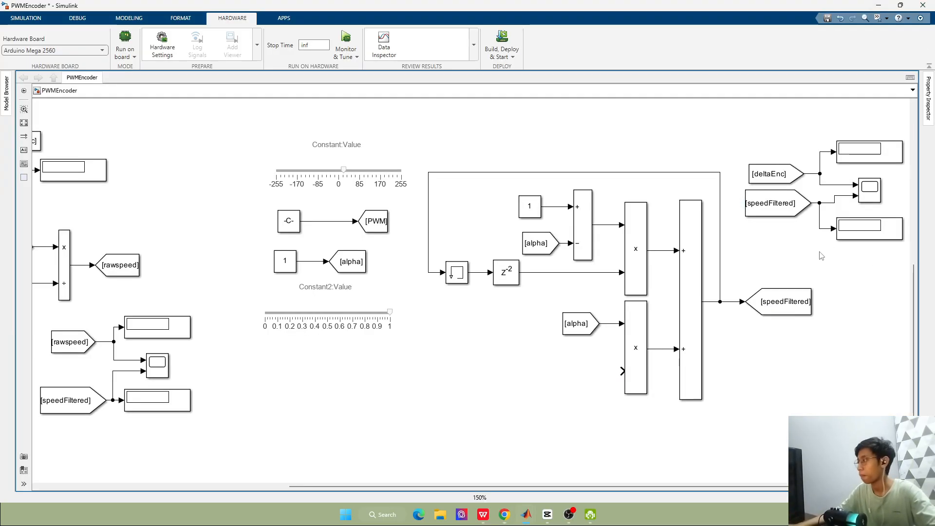
Move the alpha constant group with its slider and the PWM constant group with its slider next to the low-pass filter blocks
scroll(635, 227, "down", 2)
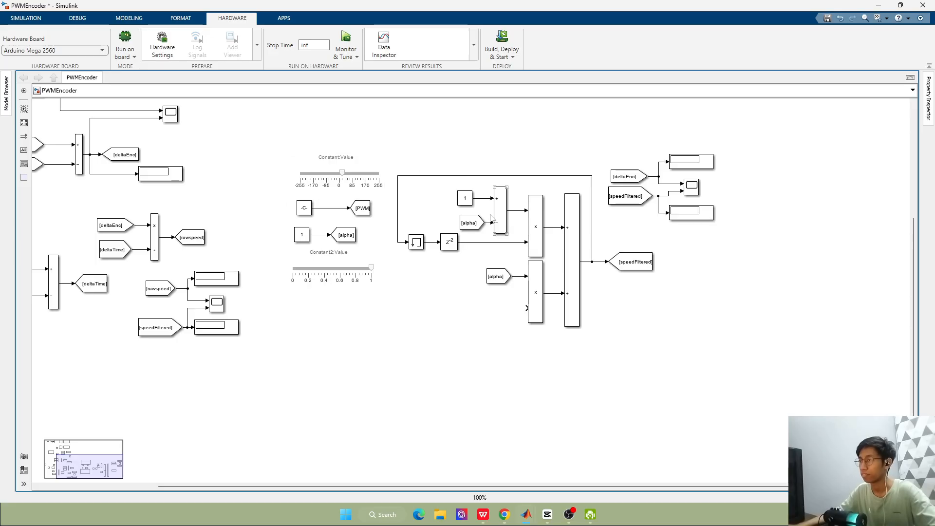
left_click_drag(278, 226, 380, 309)
left_click_drag(336, 276, 431, 317)
left_click(529, 161)
left_click_drag(279, 166, 452, 149)
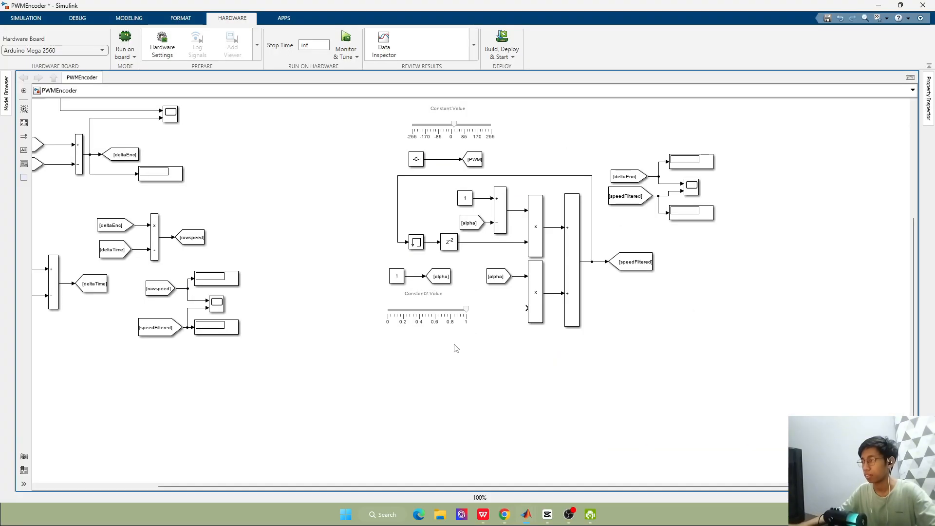
Add a From block tagged rawspeed below the alpha one and connect it to the lower Product block's free input
left_click_drag(211, 238, 497, 312)
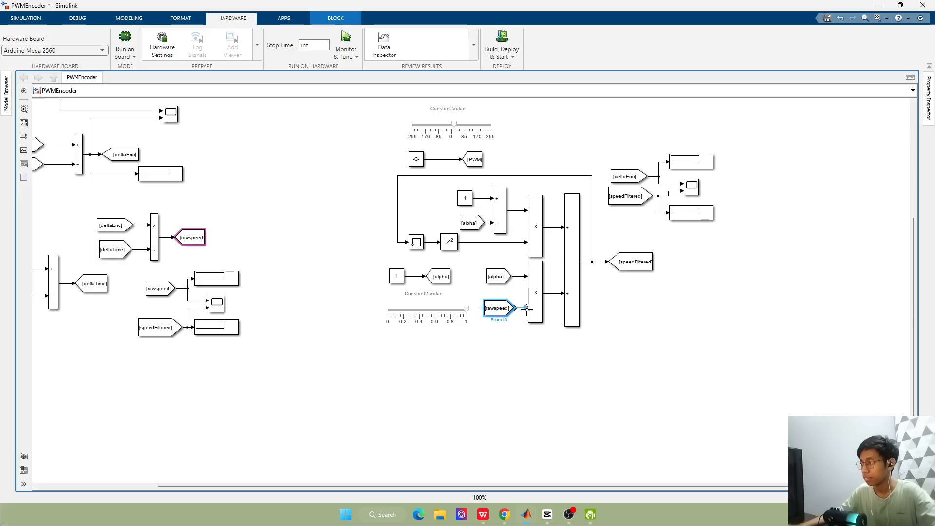
scroll(174, 239, "down", 3)
scroll(110, 168, "up", 2)
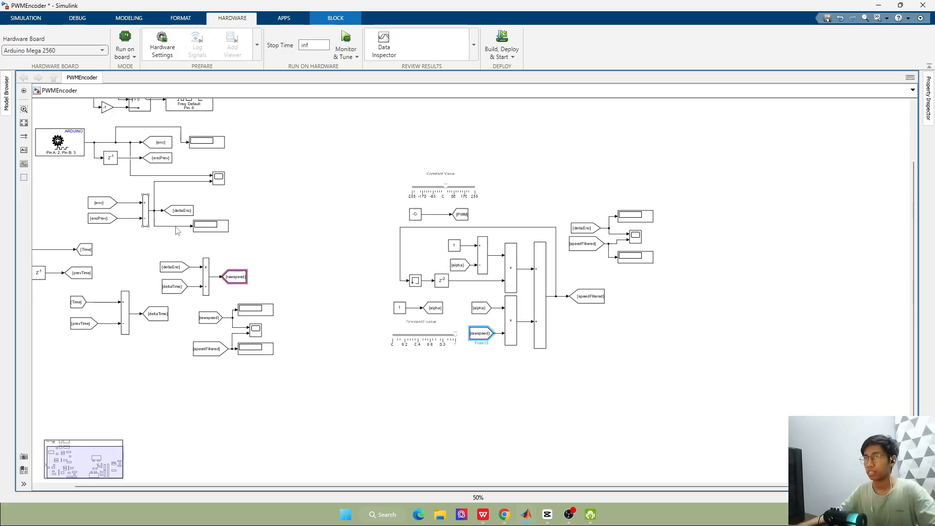
left_click_drag(476, 489, 370, 475)
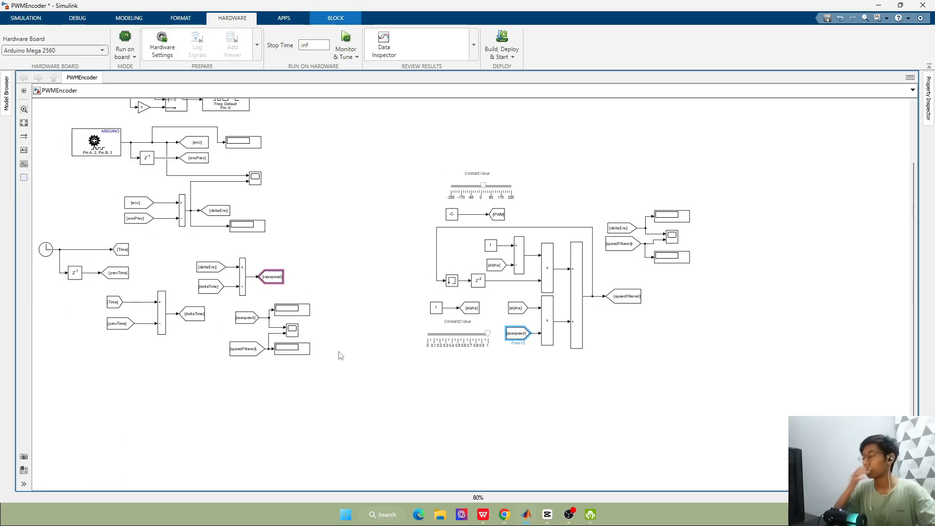
left_click(370, 206)
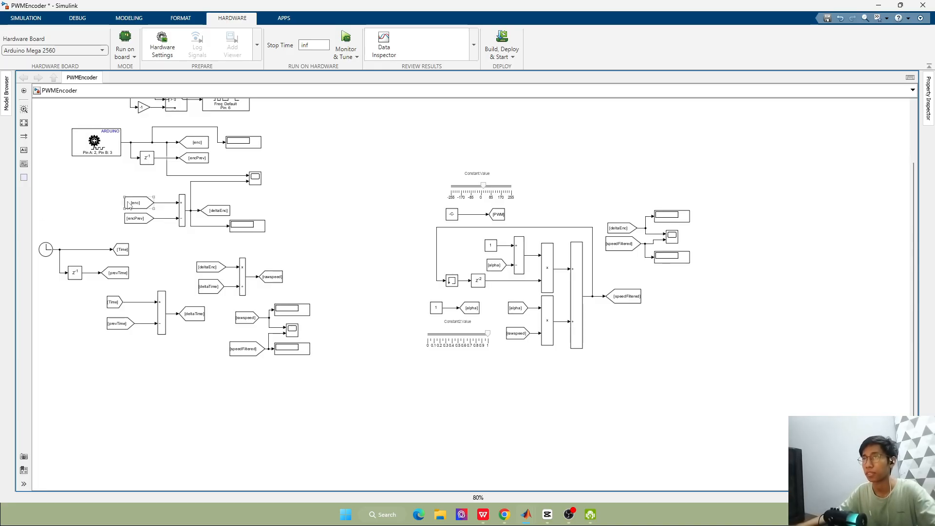
Open the hardware settings' host-board connection group and review the options for setting the host COM port
left_click(159, 55)
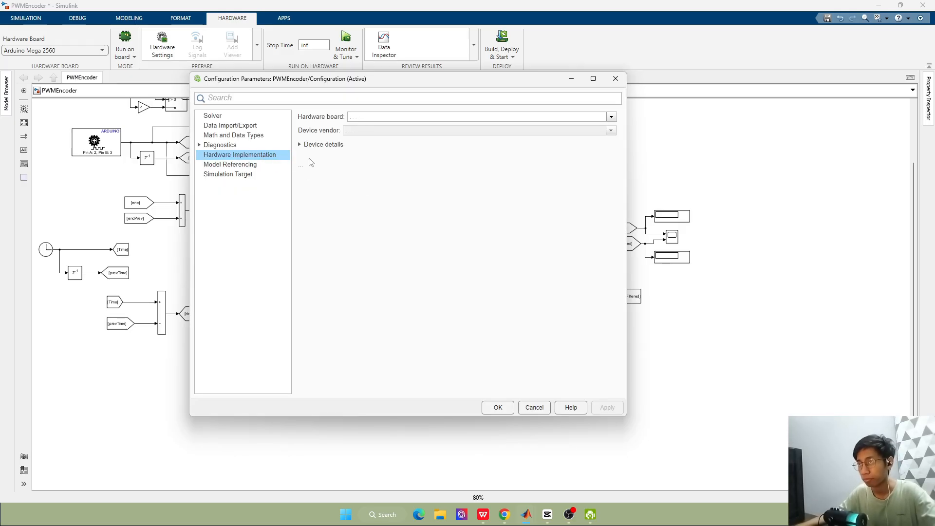
left_click(320, 185)
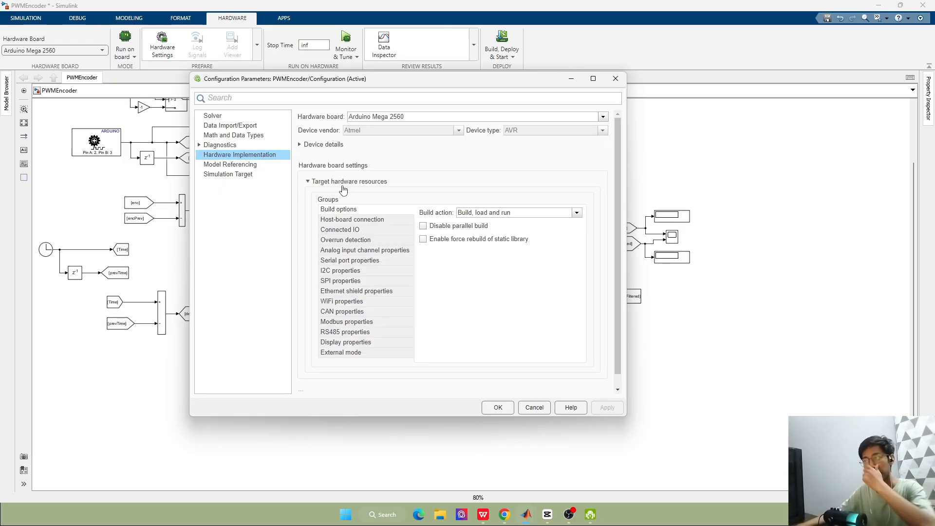
left_click(386, 223)
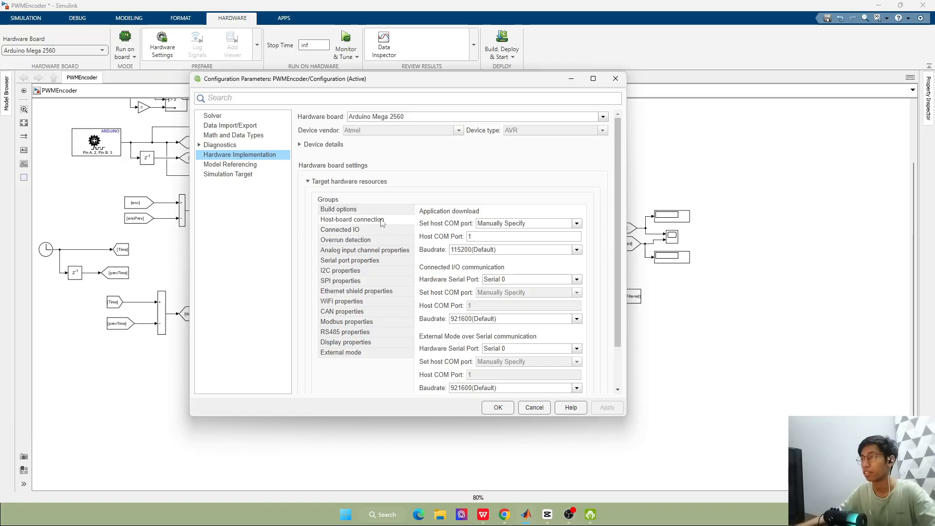
left_click(524, 224)
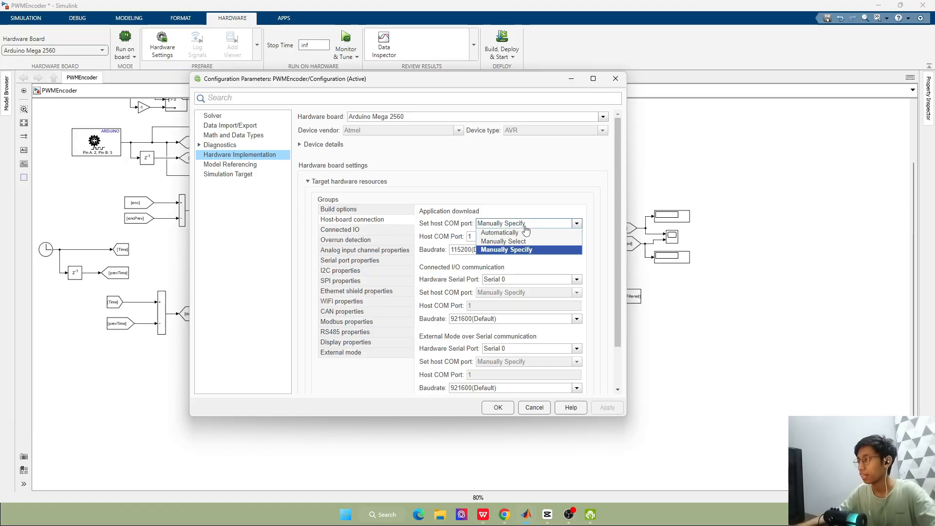
left_click(499, 227)
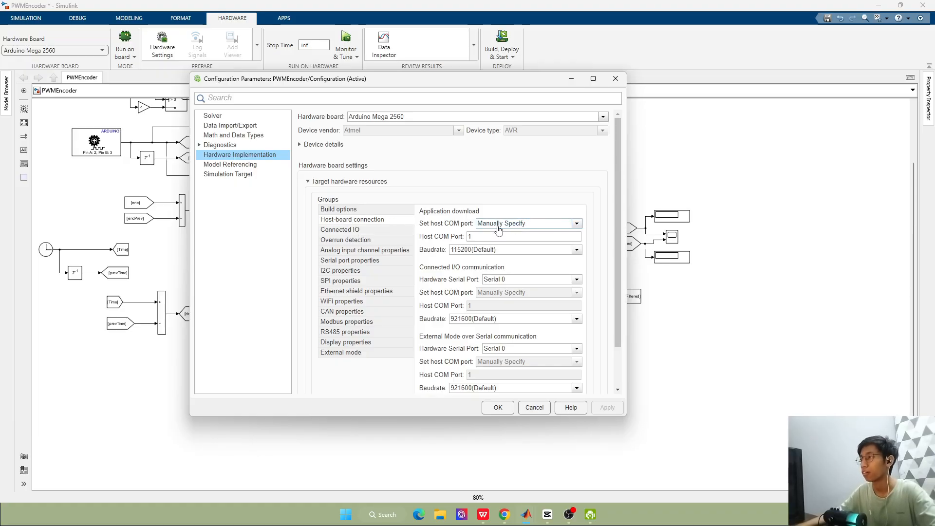
left_click(498, 226)
left_click(513, 224)
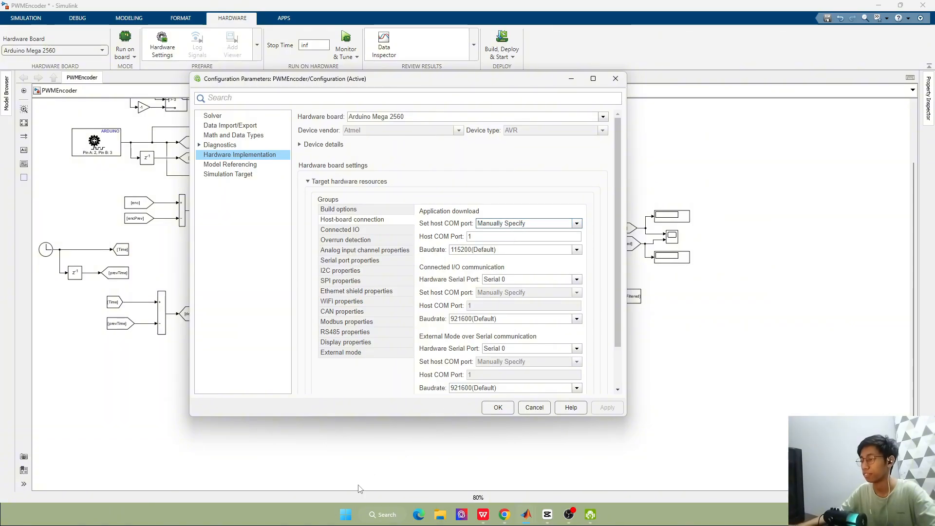
right_click(304, 509)
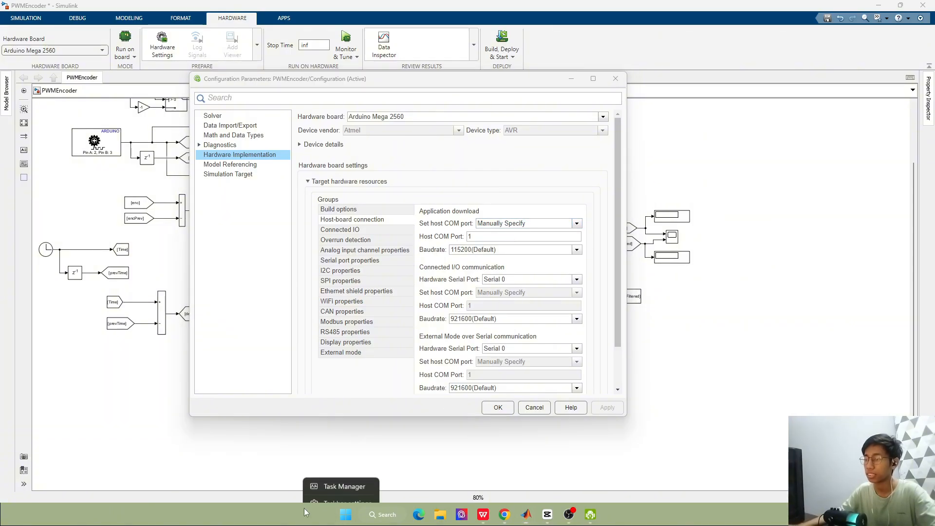
left_click(358, 480)
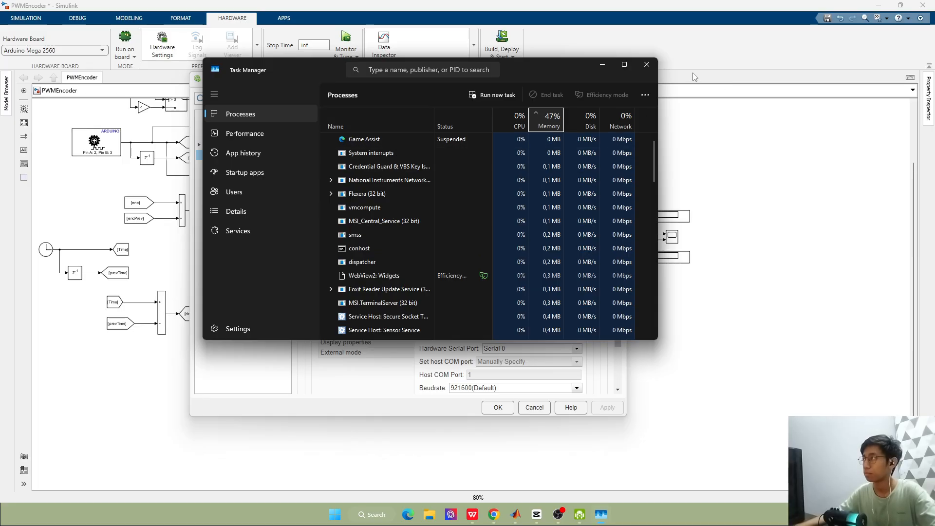
left_click(643, 65)
Find the board's COM port number under Ports (COM & LPT) in Device Manager, and close it
left_click(386, 516)
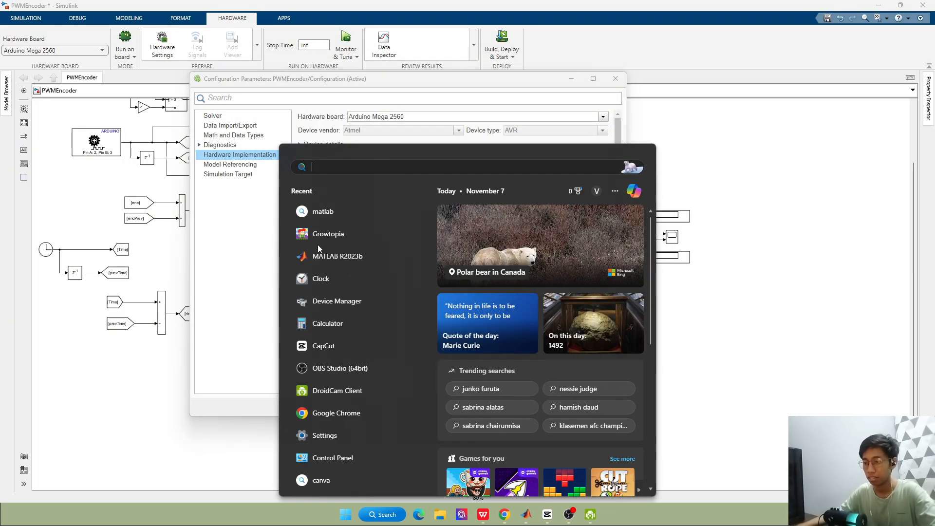
type("device")
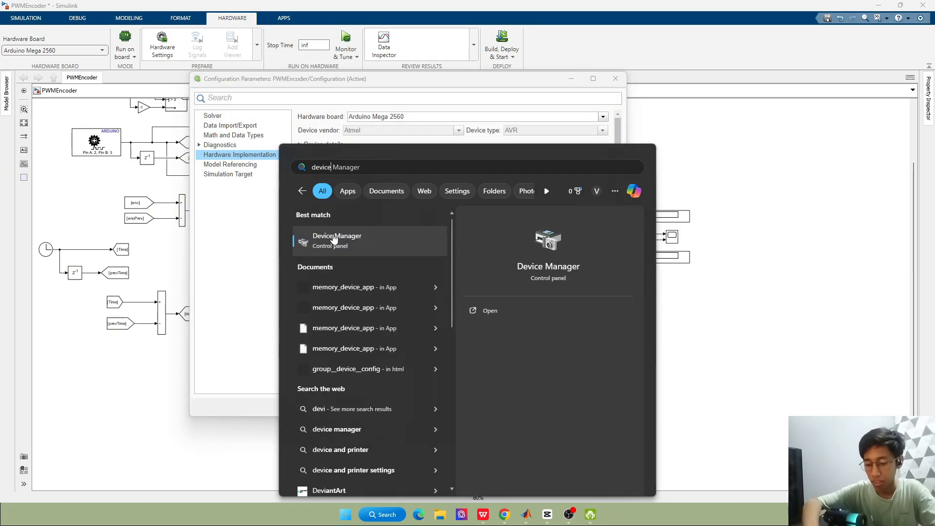
left_click(352, 250)
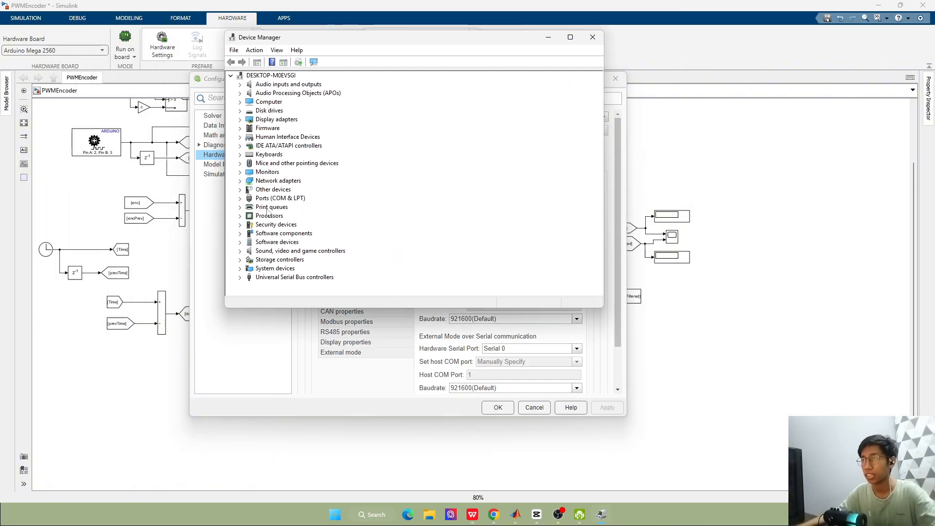
left_click(241, 198)
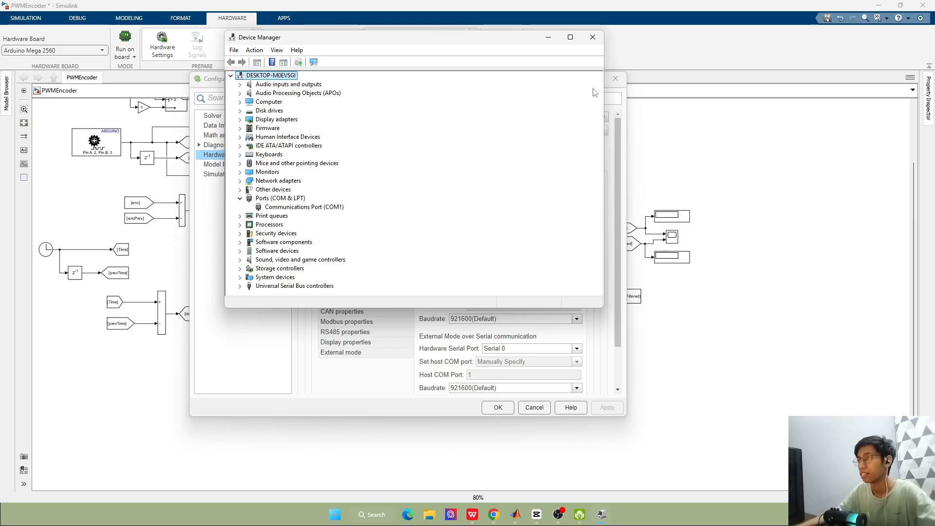
left_click(593, 37)
Check the application download's host COM port in the hardware implementation settings and choose the 115200(Default) baud rate for it
left_click(226, 116)
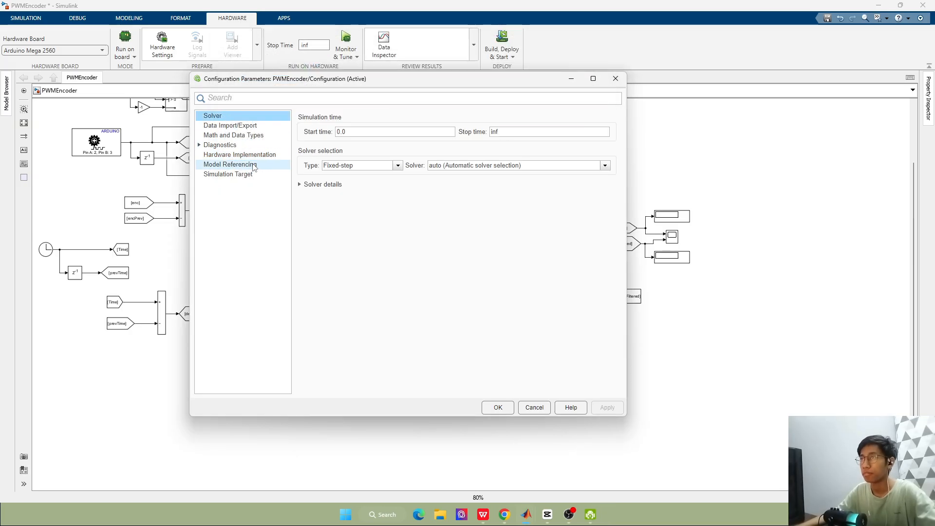
left_click(233, 146)
left_click(239, 155)
left_click(485, 237)
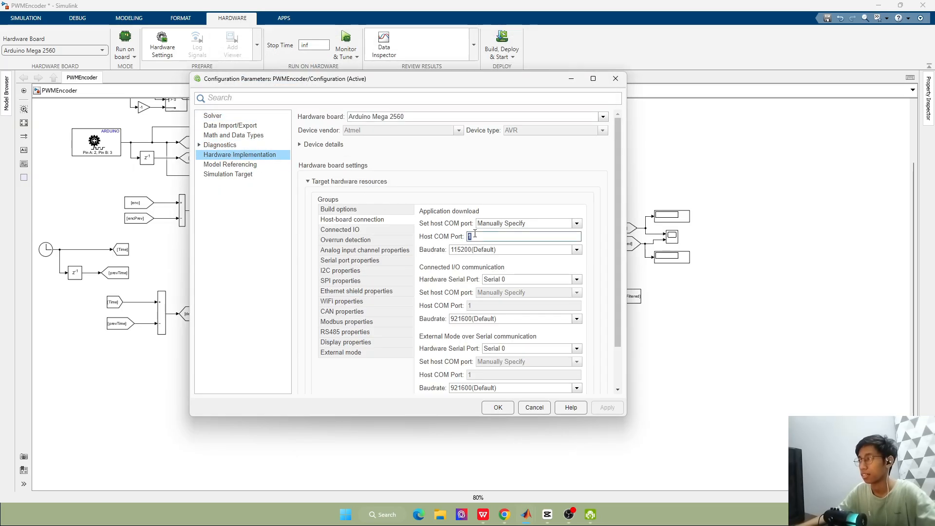
left_click(487, 251)
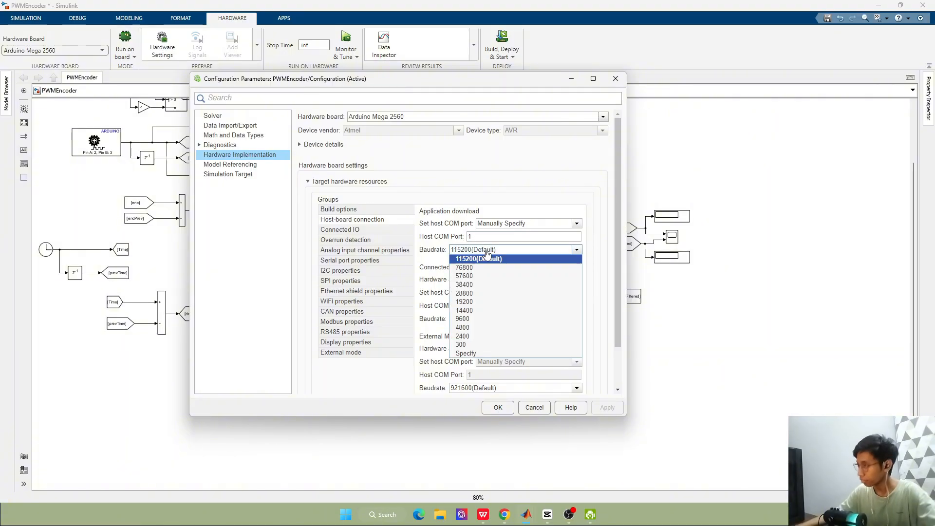
left_click(482, 259)
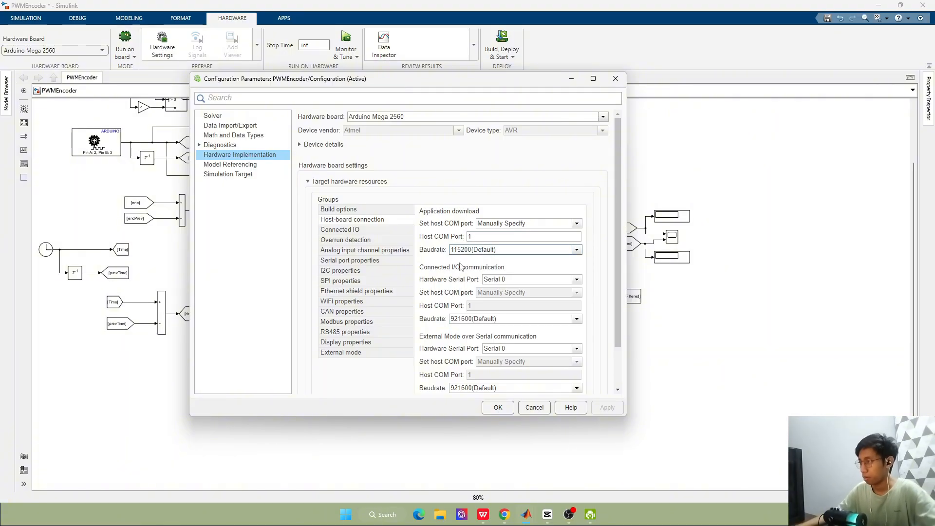
Set the baud rates for Connected I/O and External Mode over Serial communication to 115200, and apply the configuration
left_click(493, 320)
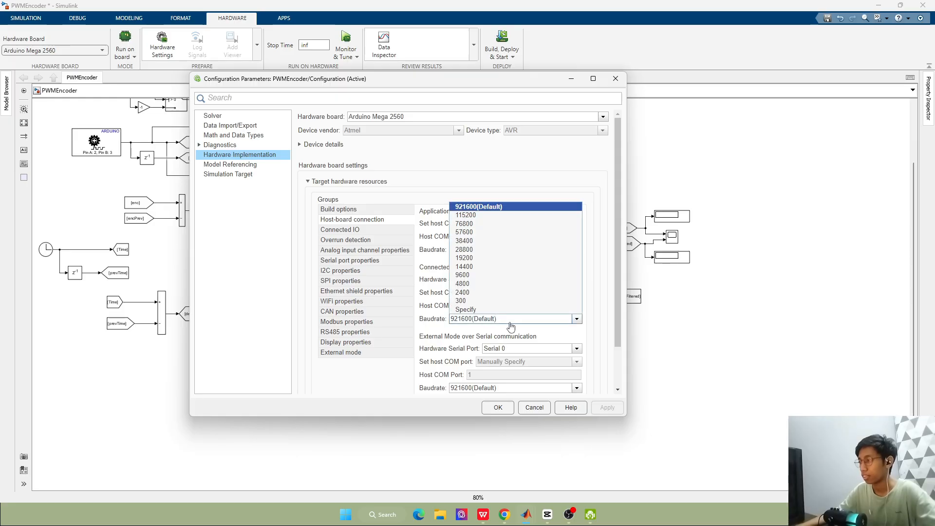
left_click(478, 219)
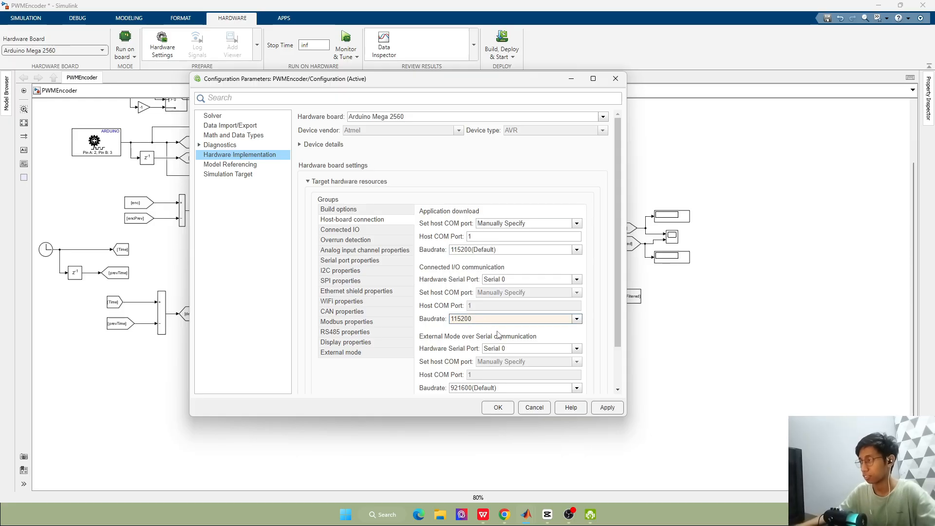
left_click(479, 388)
left_click(474, 285)
scroll(441, 335, "down", 3)
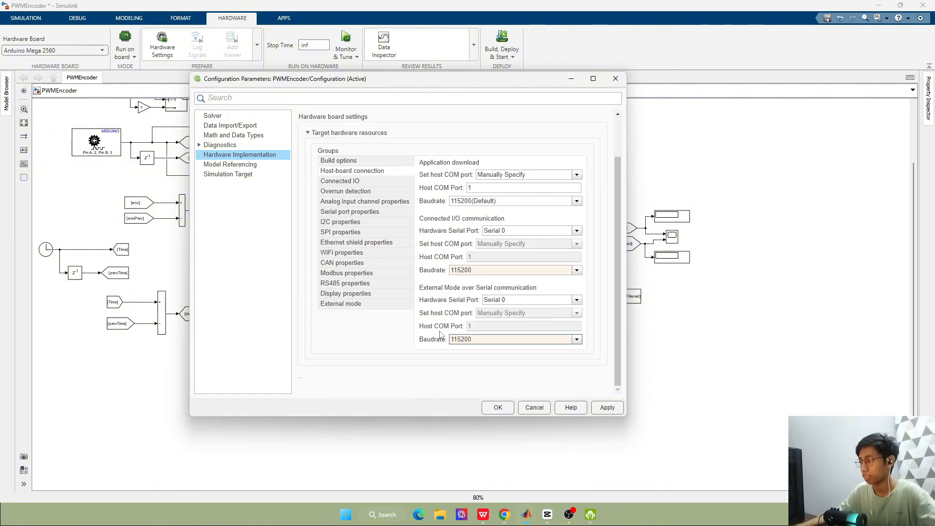
left_click(607, 407)
left_click(506, 408)
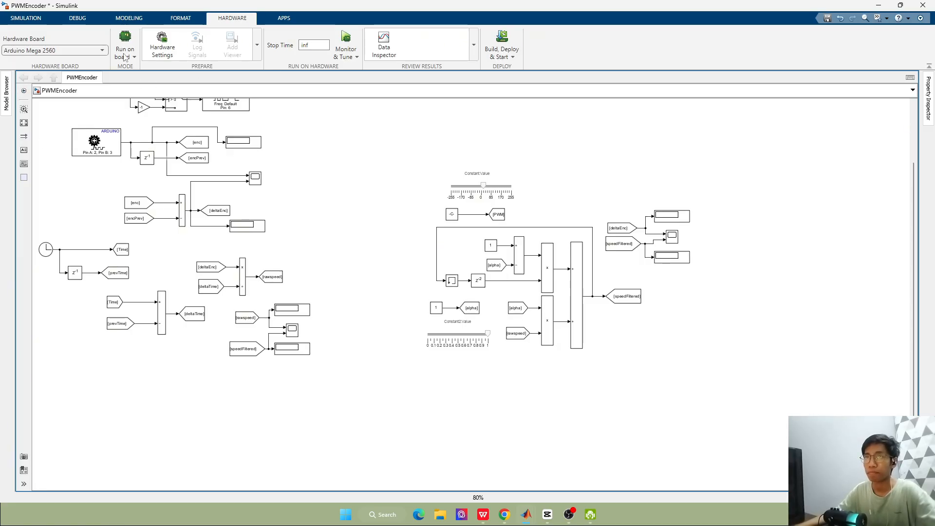
Check the simulation stop time in the model's solver configuration and close the settings
left_click(163, 45)
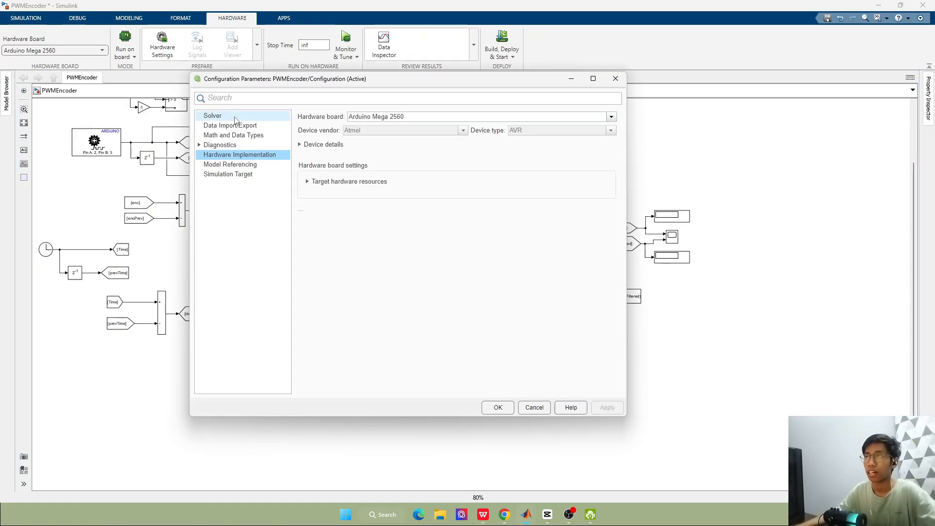
left_click(235, 119)
double_click(505, 130)
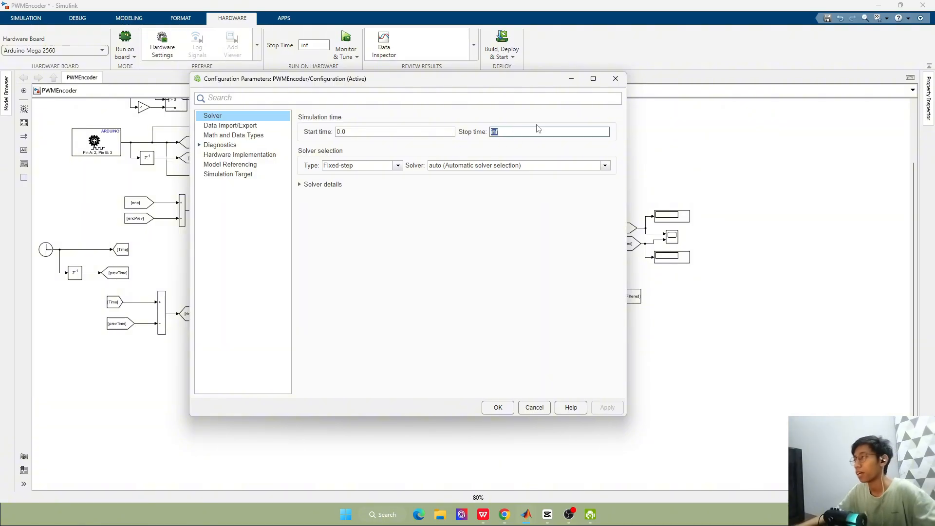
left_click(616, 78)
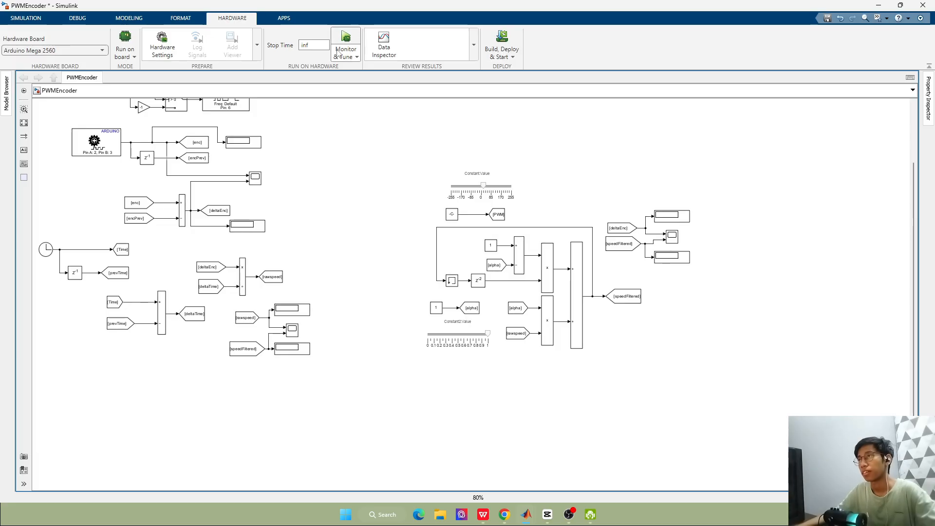
Select Run on board (External mode) as the model's hardware run mode
left_click(124, 54)
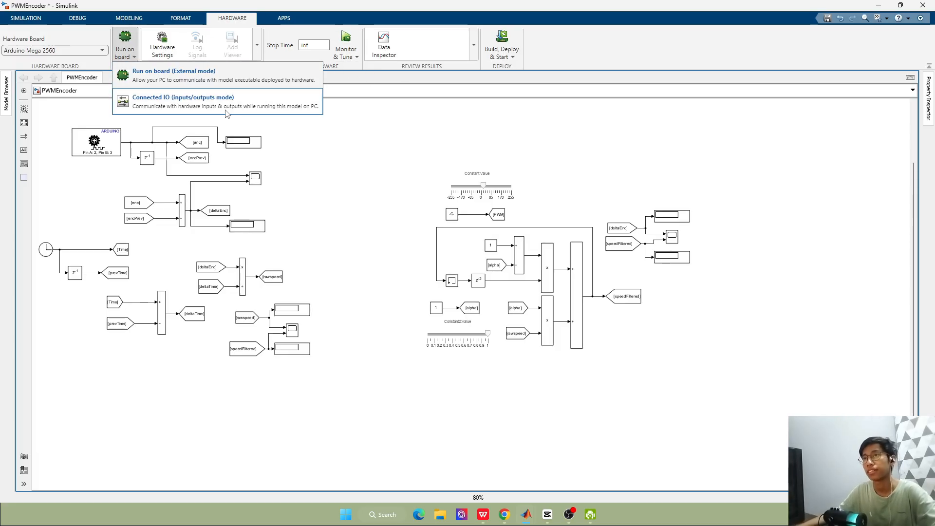
left_click(185, 78)
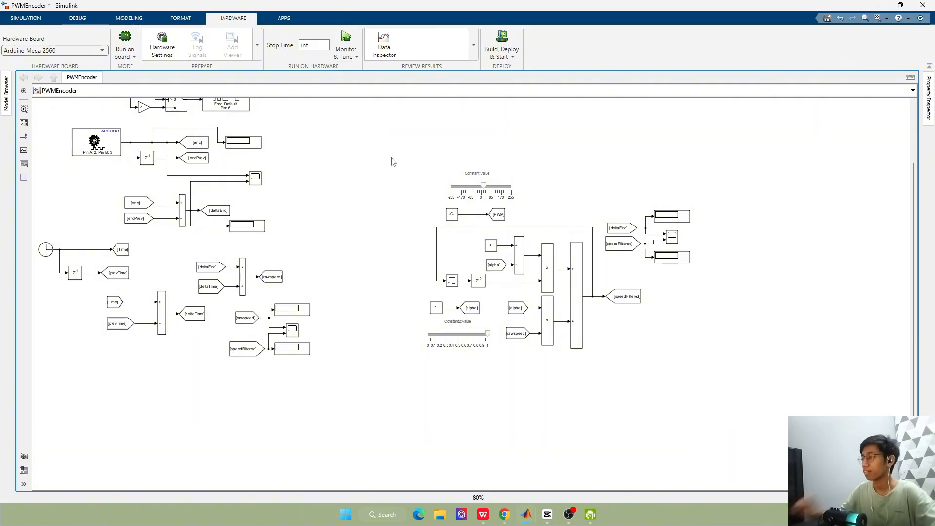
Look over the PWM slider, the encoder and speed calculation blocks, and the low-pass filter section of the model
scroll(259, 274, "up", 1)
scroll(260, 275, "up", 2)
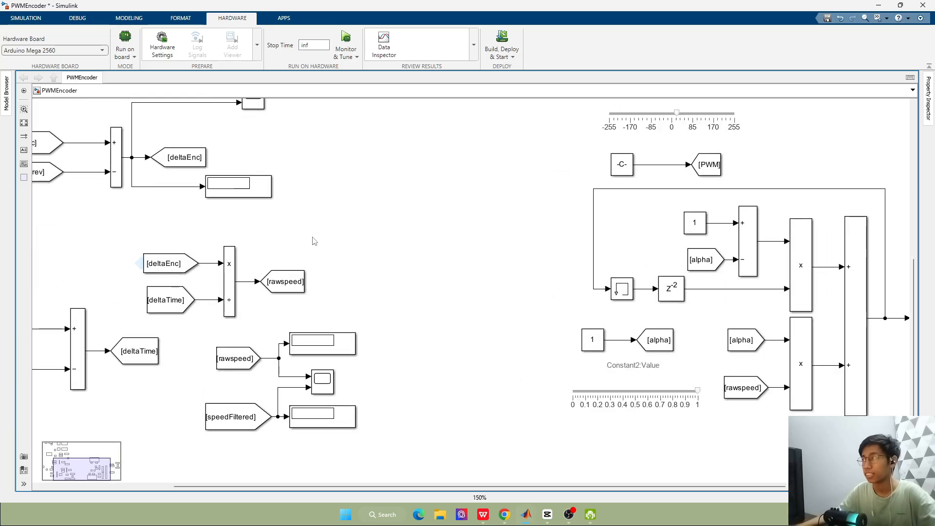
scroll(312, 238, "down", 2)
left_click(559, 154)
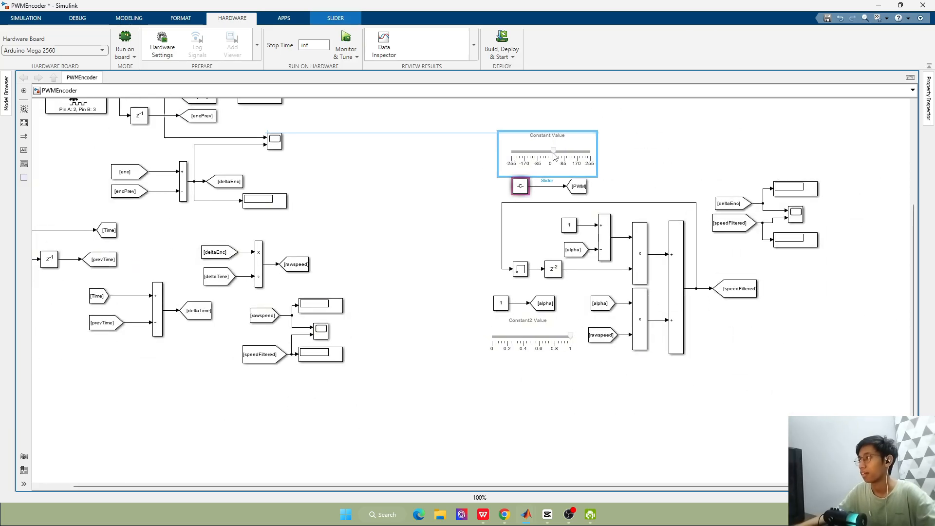
left_click_drag(559, 155, 554, 155)
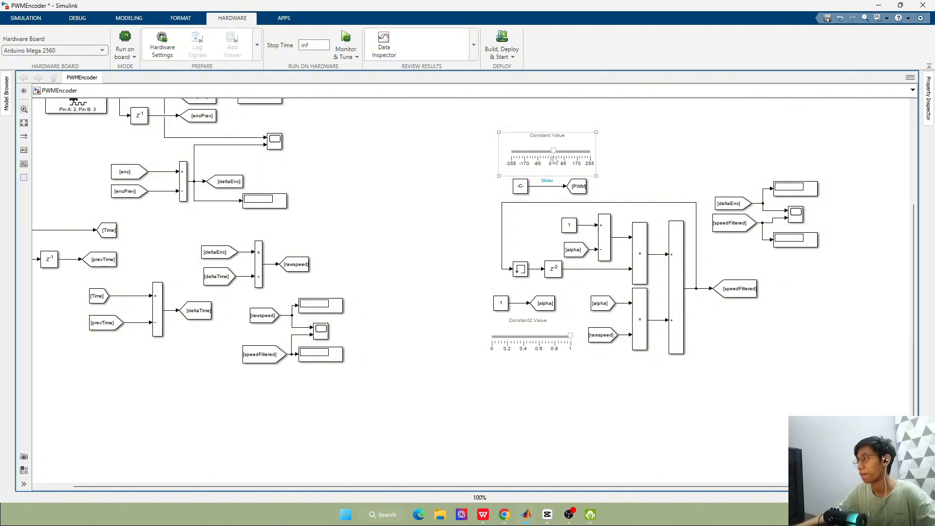
left_click(599, 177)
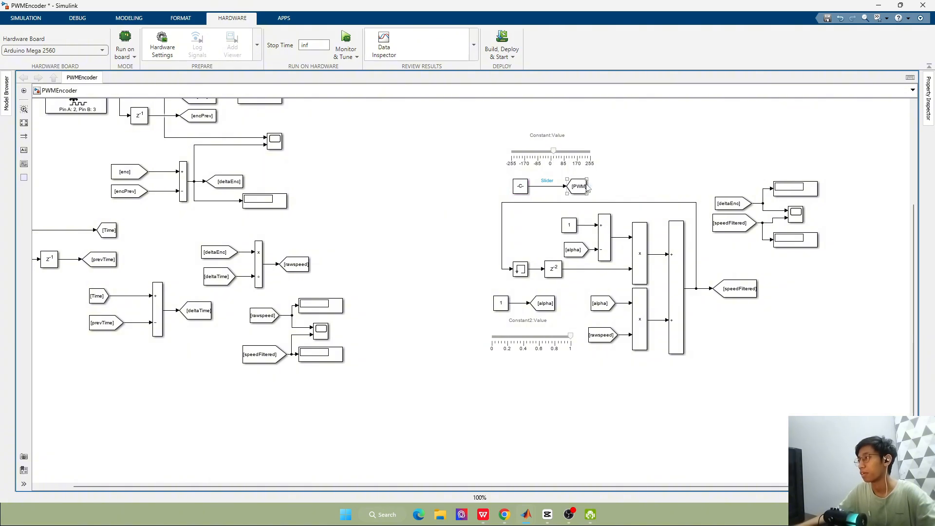
scroll(254, 125, "down", 4)
left_click_drag(914, 271, 916, 195)
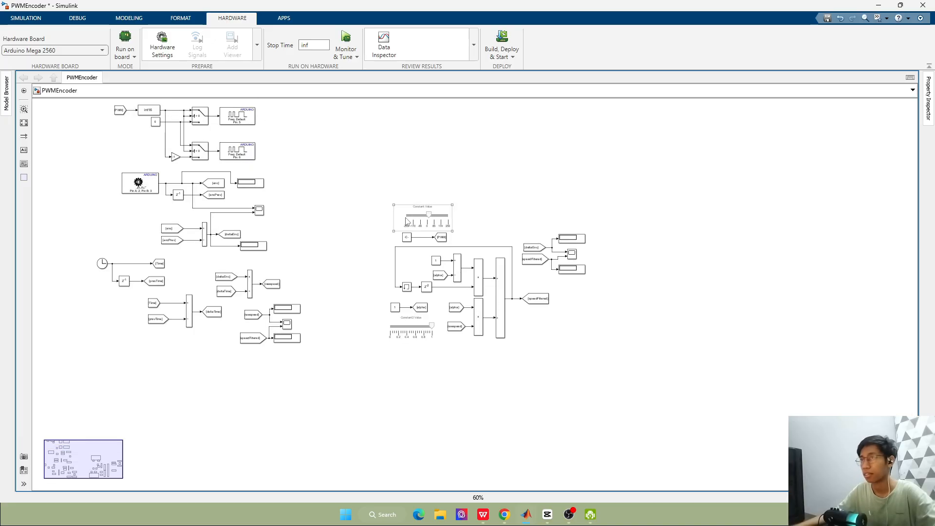
scroll(345, 205, "up", 2)
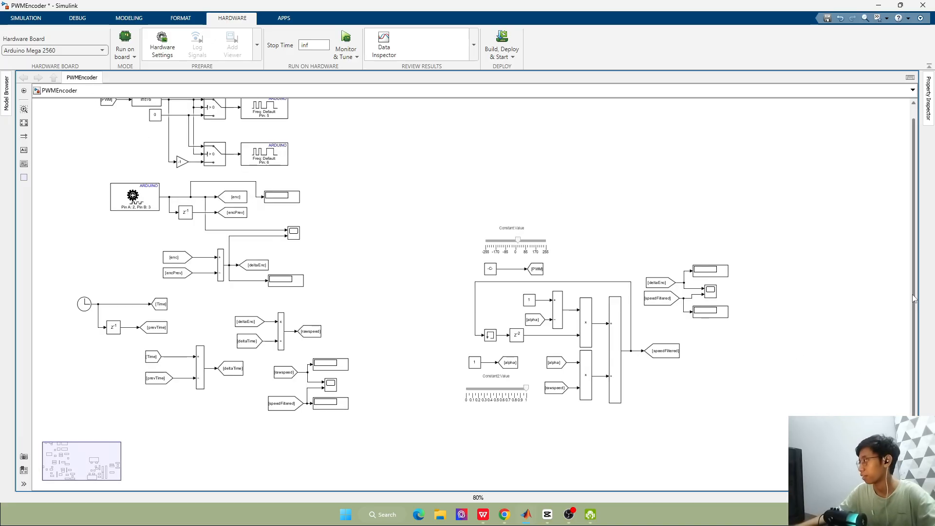
left_click_drag(914, 297, 910, 238)
scroll(98, 174, "down", 3)
scroll(81, 146, "up", 3)
scroll(82, 149, "up", 2)
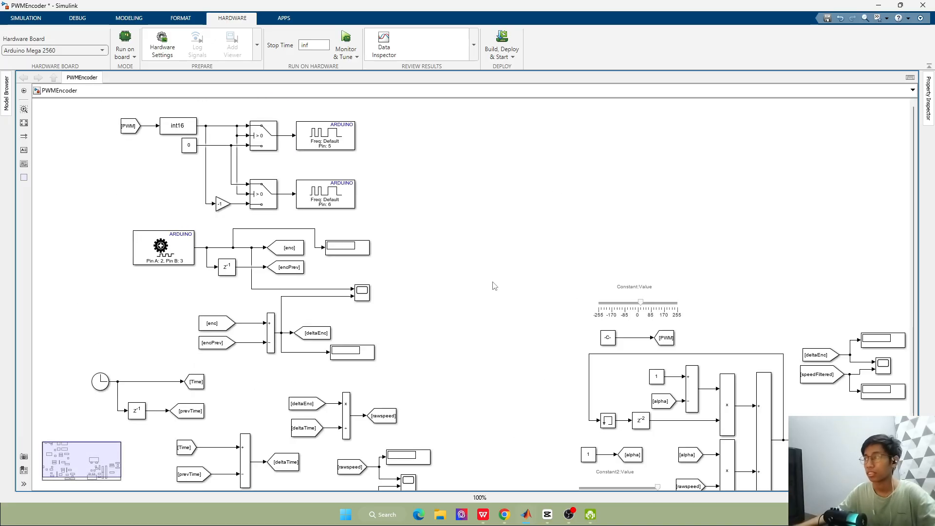
left_click(643, 307)
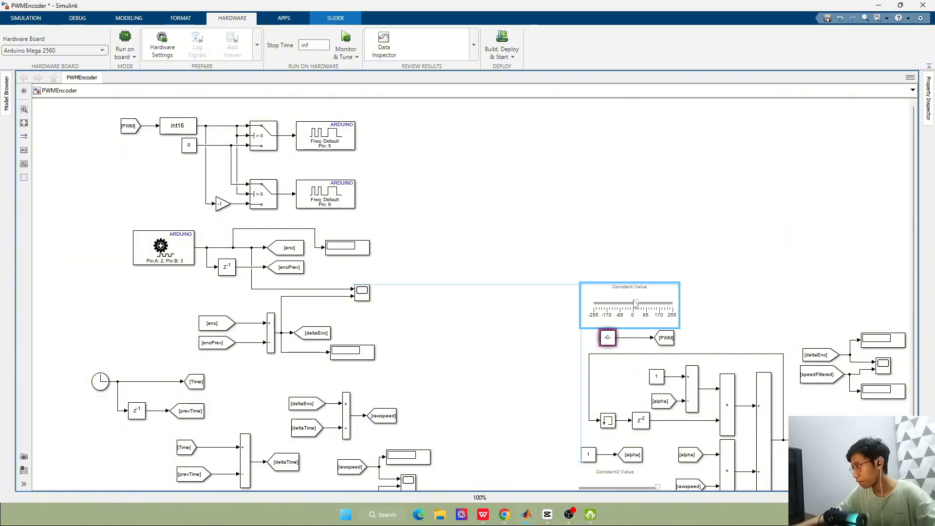
scroll(800, 342, "down", 2)
scroll(844, 388, "up", 4)
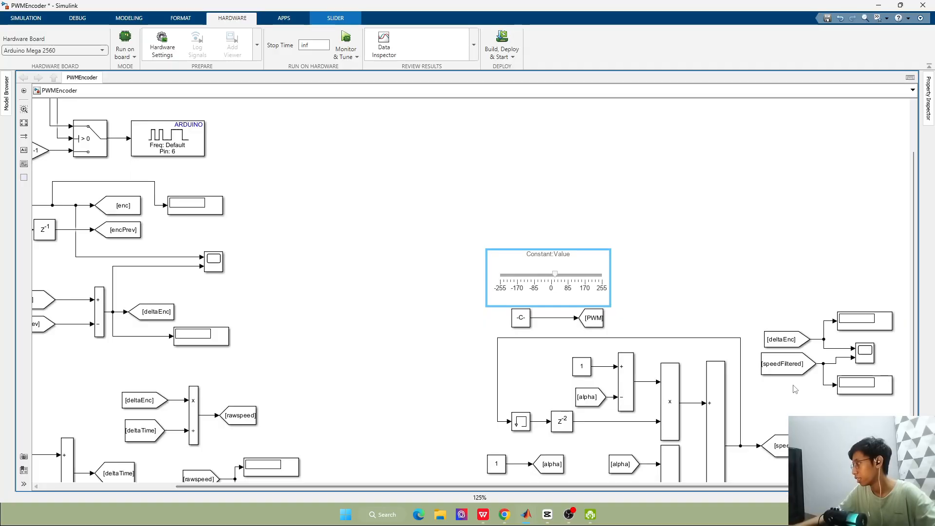
scroll(793, 385, "down", 2)
scroll(798, 390, "up", 2)
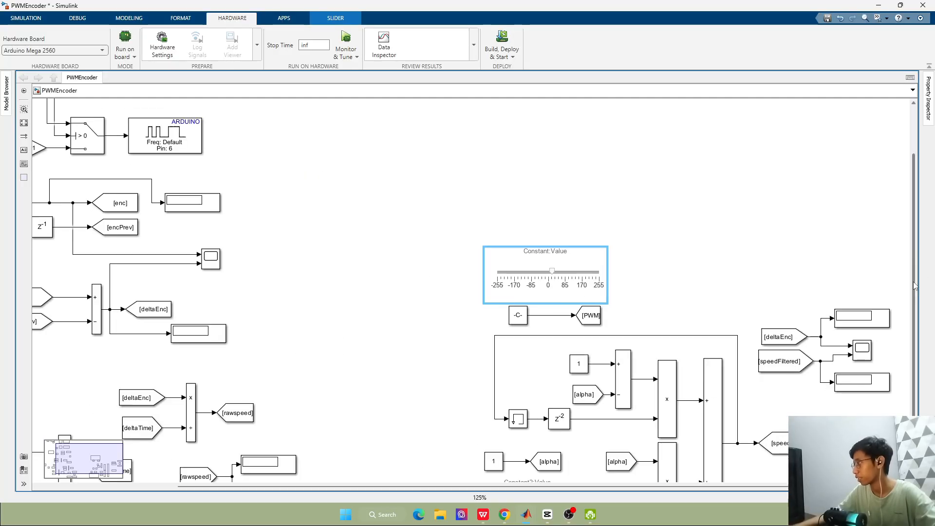
left_click_drag(915, 287, 927, 356)
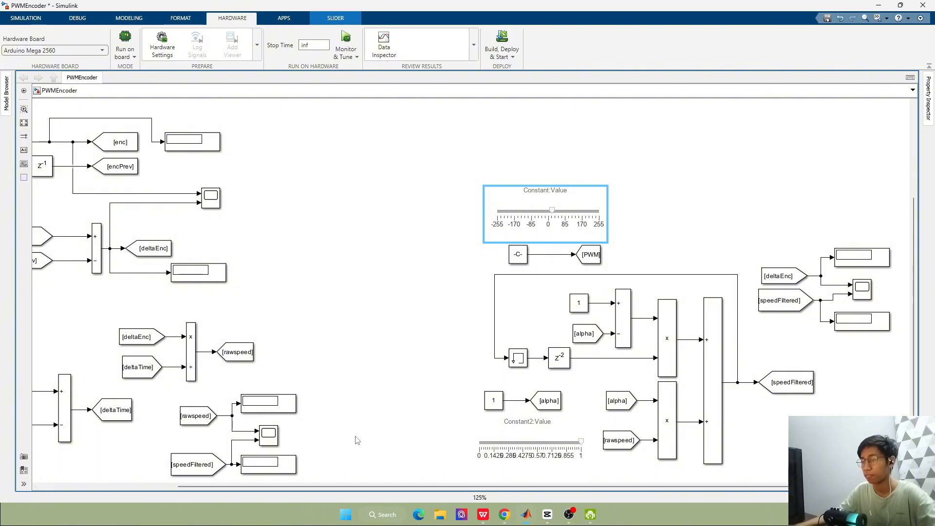
scroll(720, 321, "down", 1)
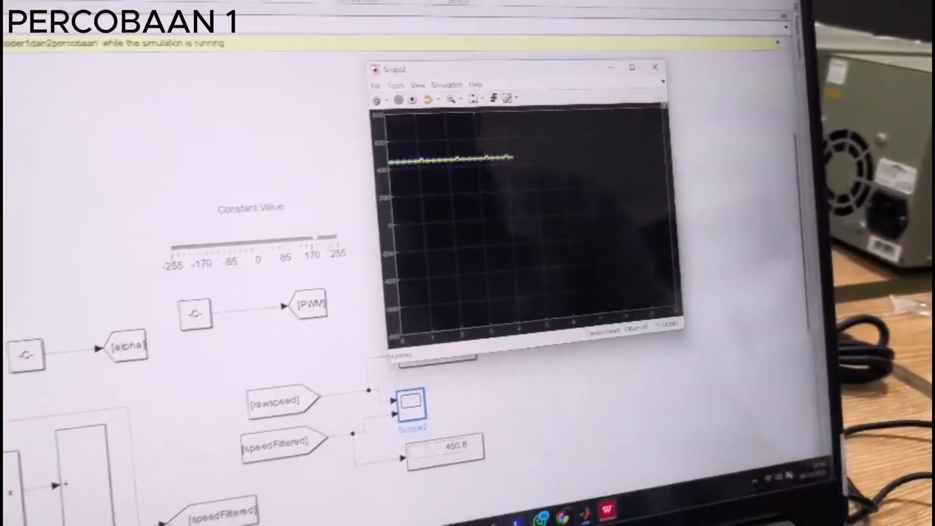
left_click_drag(295, 259, 320, 257)
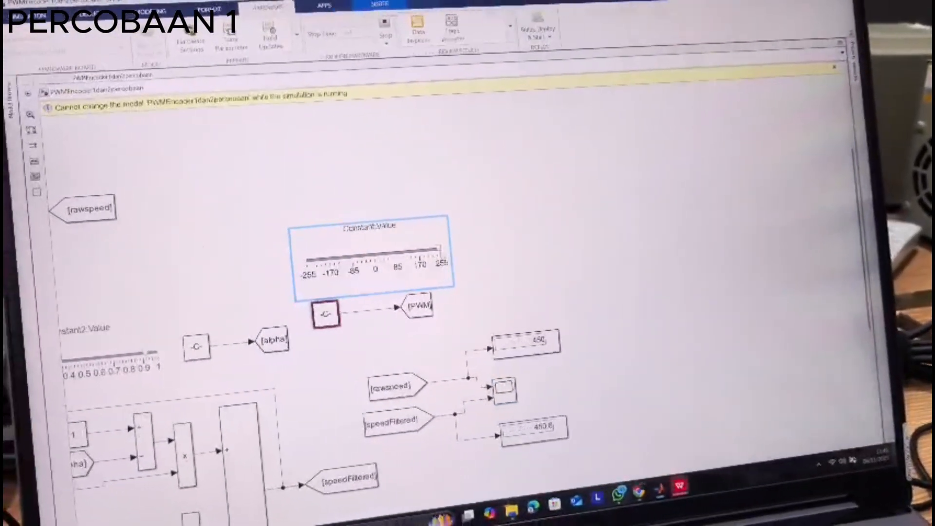
key("alt+Tab")
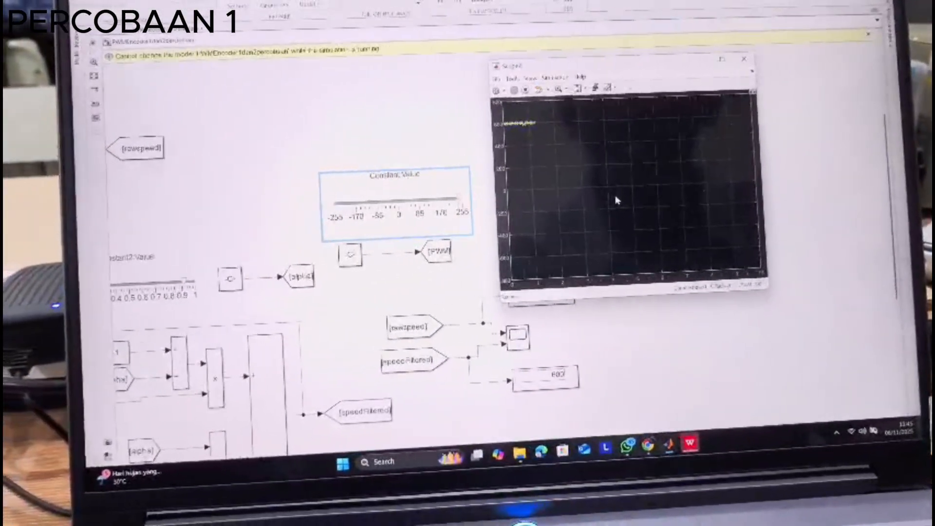
left_click_drag(467, 196, 315, 192)
double_click(485, 328)
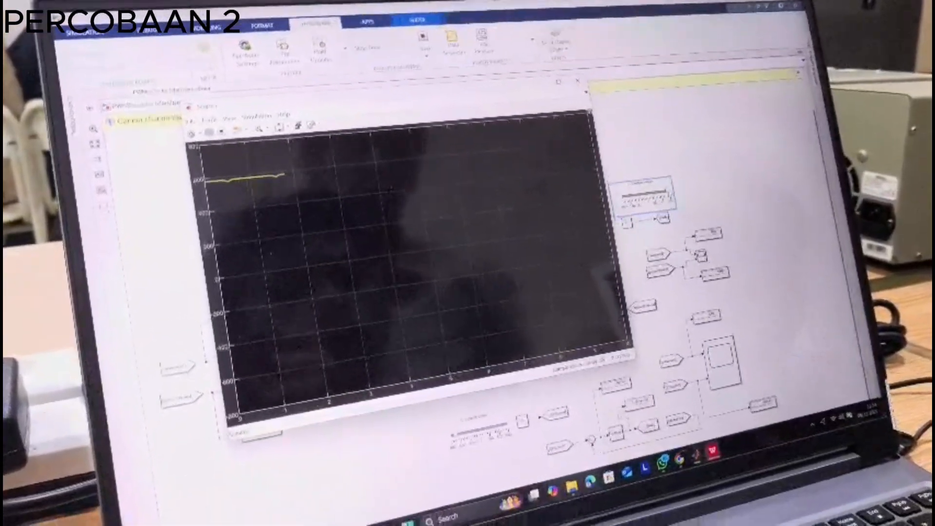
left_click(583, 96)
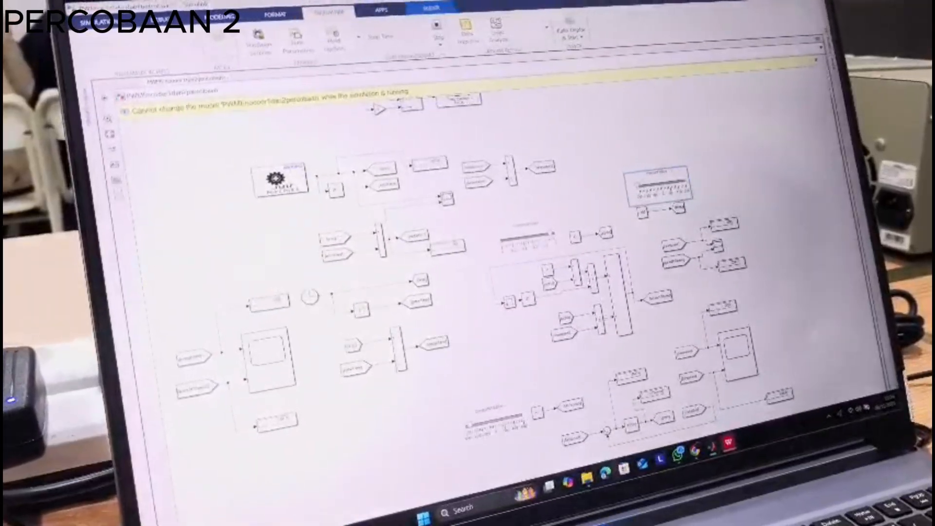
double_click(268, 358)
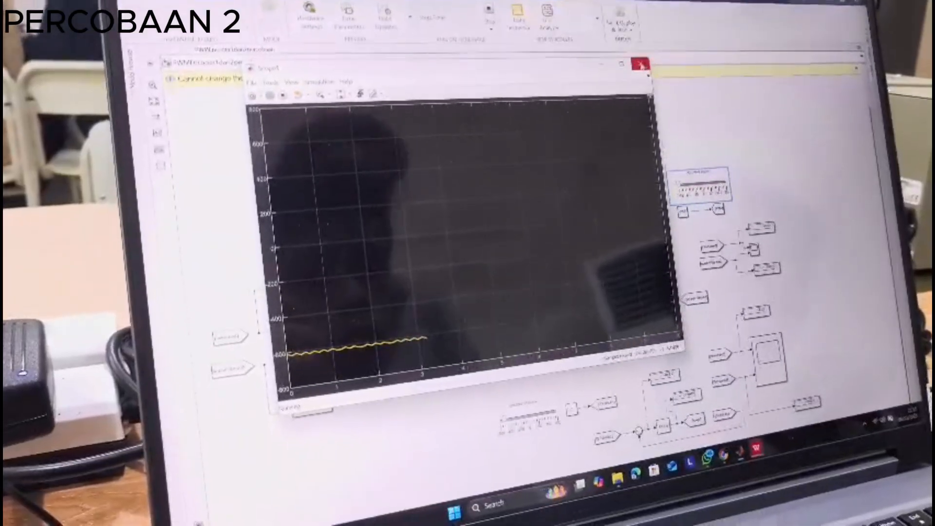
left_click(640, 64)
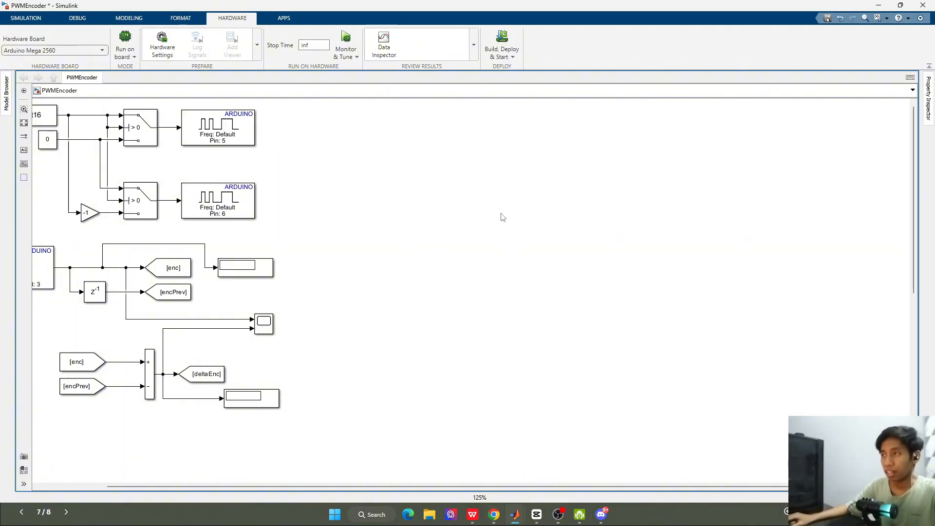
Add a dashboard Slider block and a Constant block in the empty canvas area beside the Arduino PWM output blocks
double_click(503, 217)
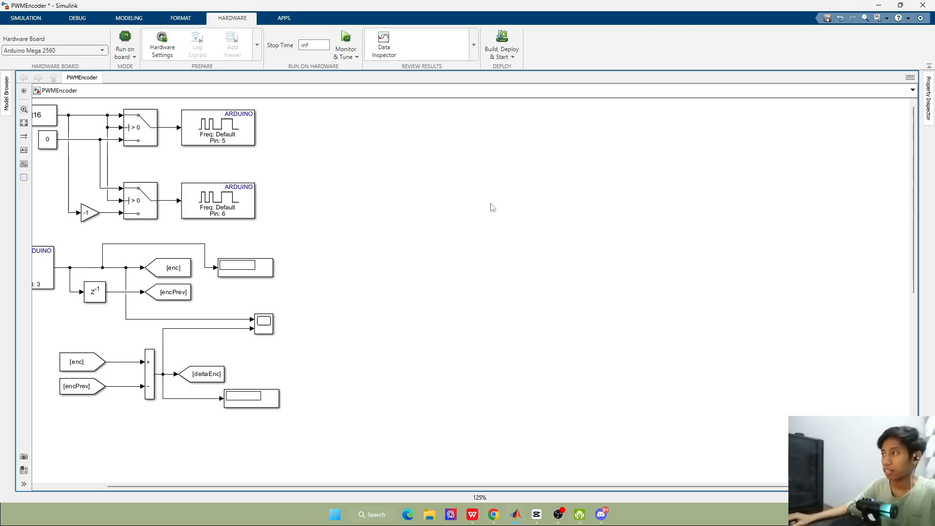
double_click(492, 206)
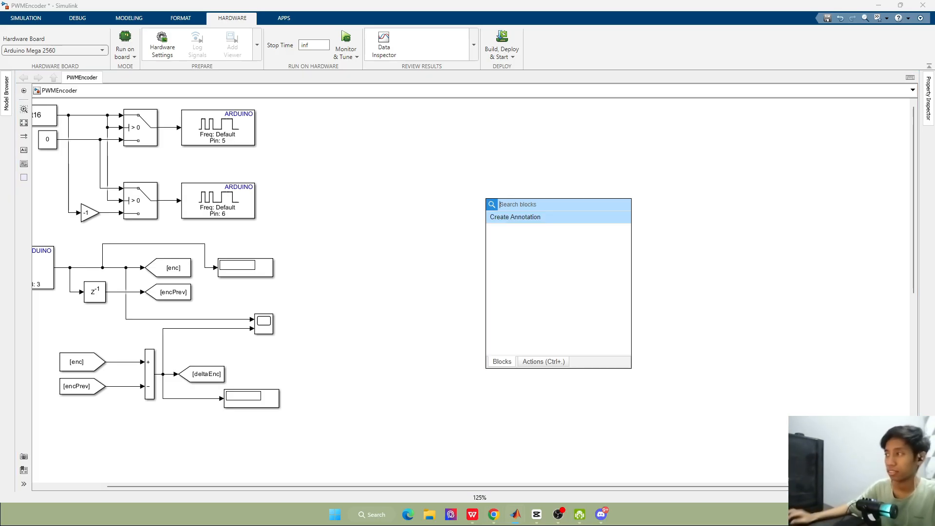
type("sli")
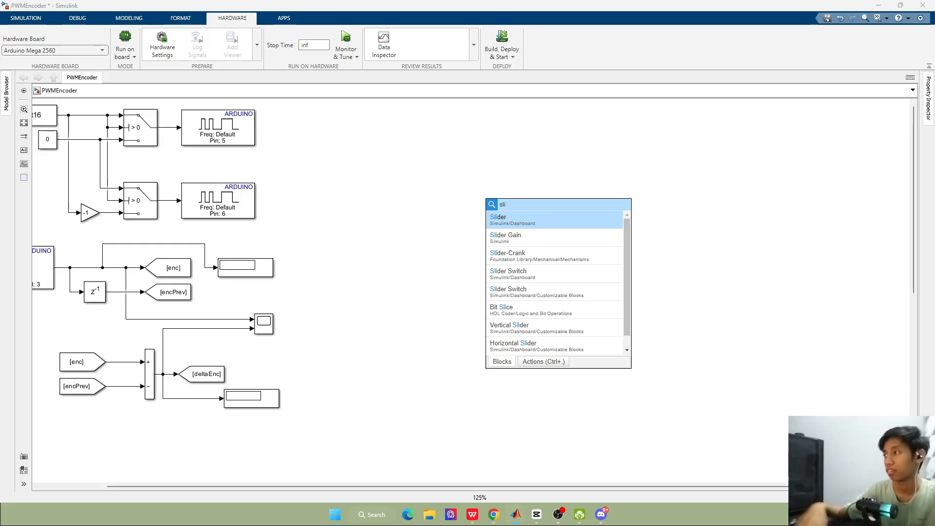
key("Return")
double_click(667, 186)
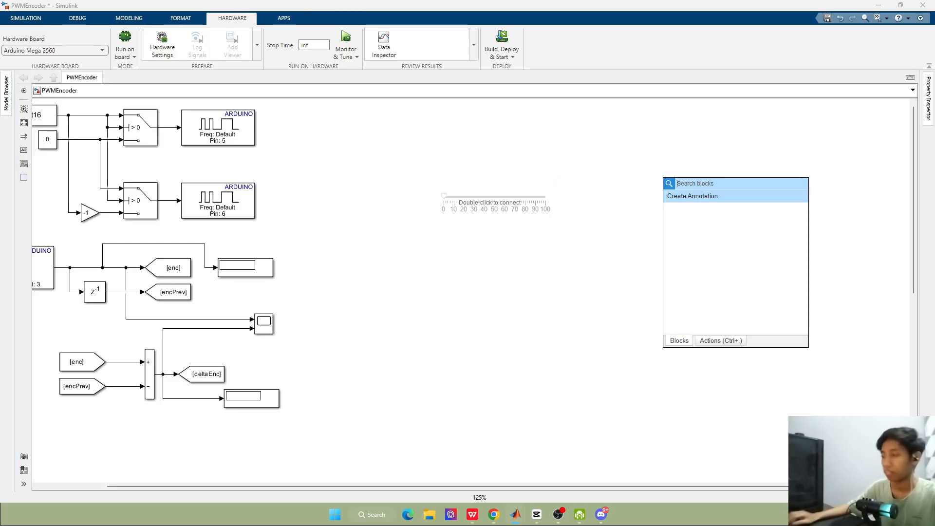
type("co")
key("Return")
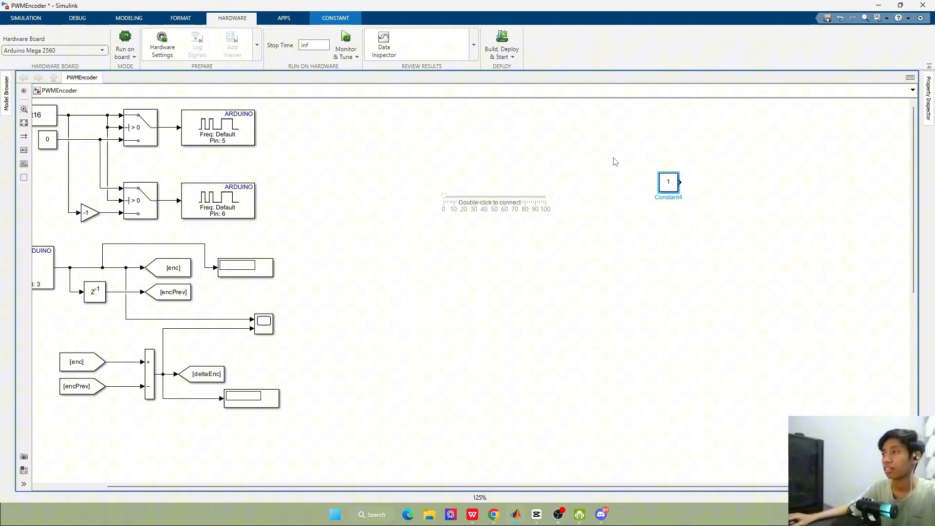
key("Delete")
Add a Goto block, line it up with the new Constant block beside the slider, and feed it from the Constant
double_click(616, 146)
type("go")
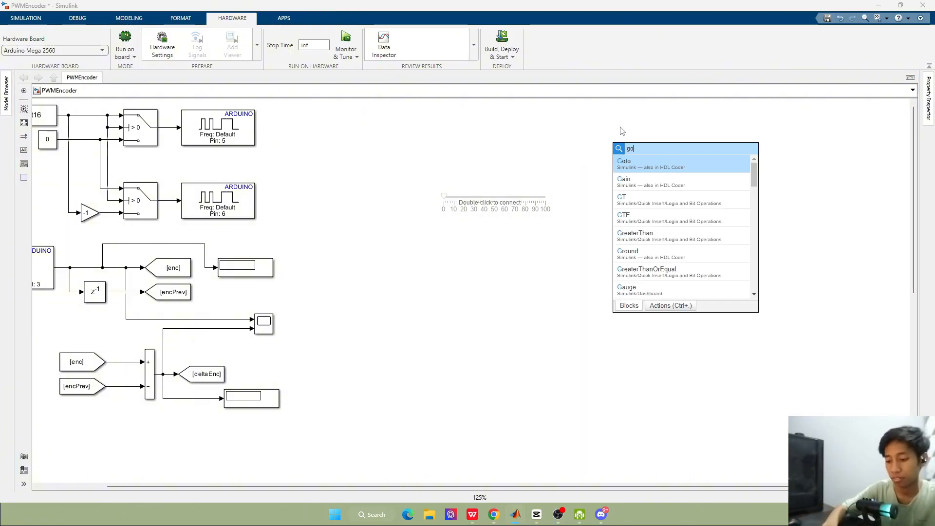
key("Return")
left_click_drag(622, 155, 728, 185)
left_click_drag(670, 188, 630, 188)
left_click_drag(735, 182, 689, 197)
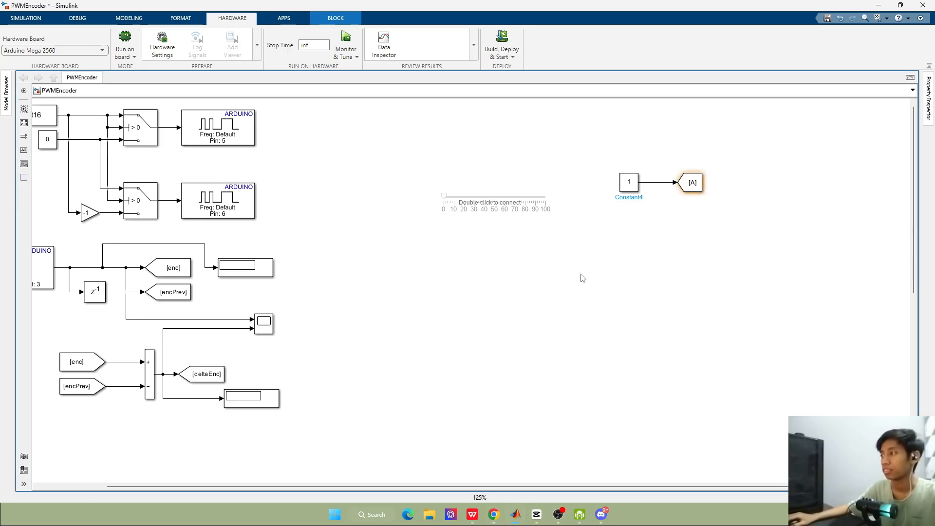
Add a Discrete PID Controller block from HDL Coder/Discrete below the new Constant and Goto pair
double_click(581, 274)
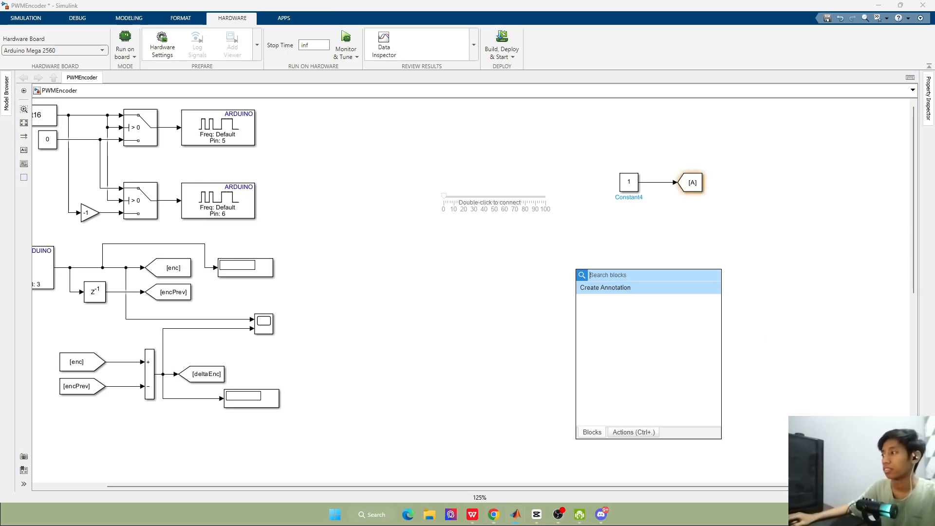
type("pid")
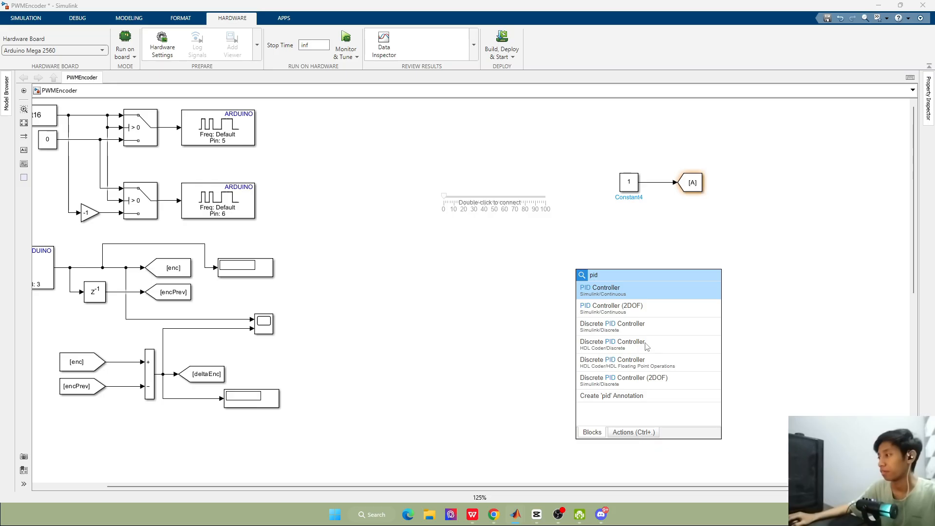
left_click(709, 343)
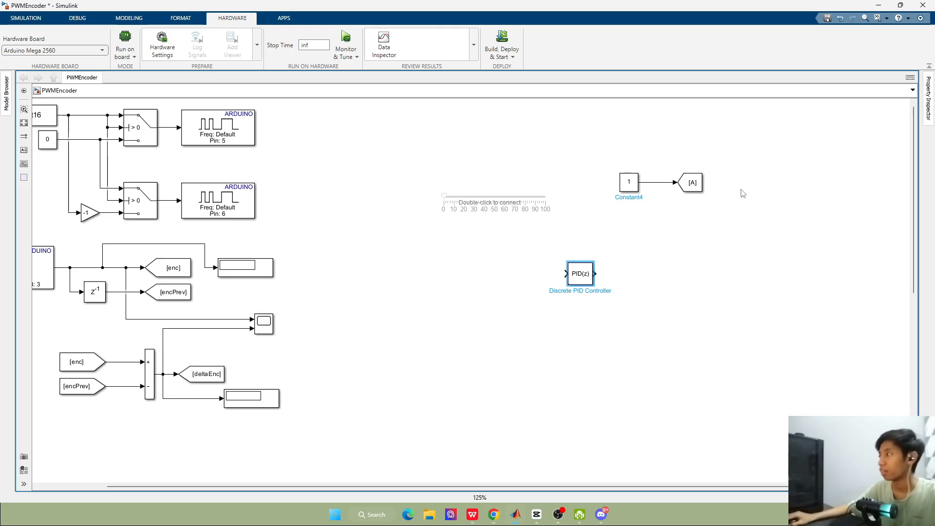
Set the new Goto block's tag to SPspeed and widen the block to fit the tag
double_click(693, 186)
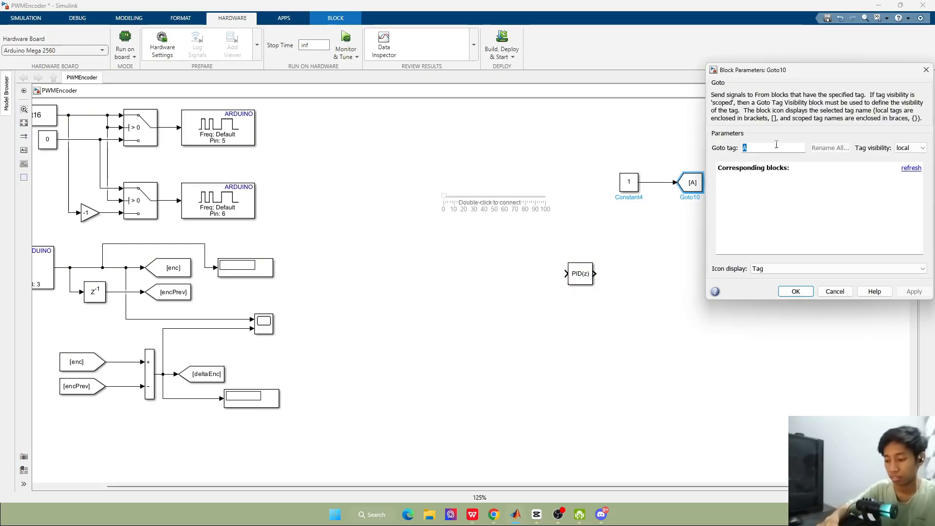
type("Speed")
key("Return")
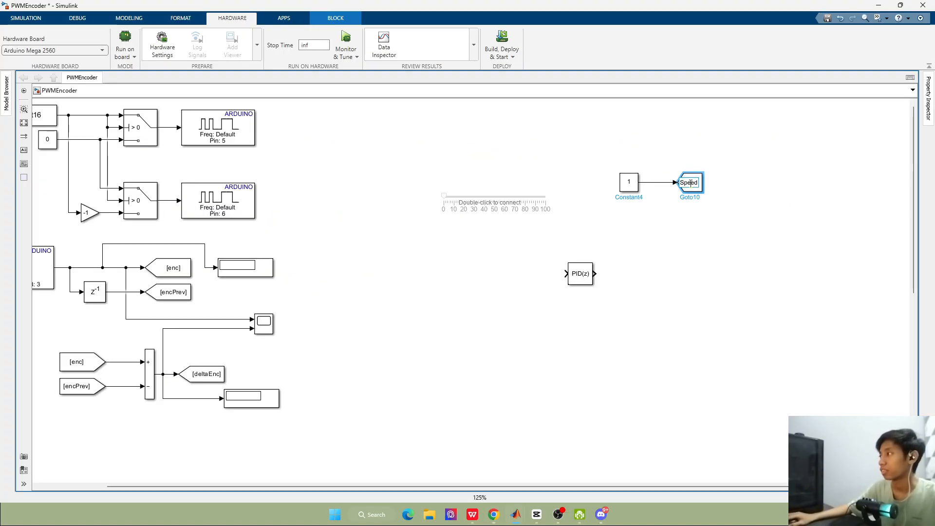
key("BackSpace")
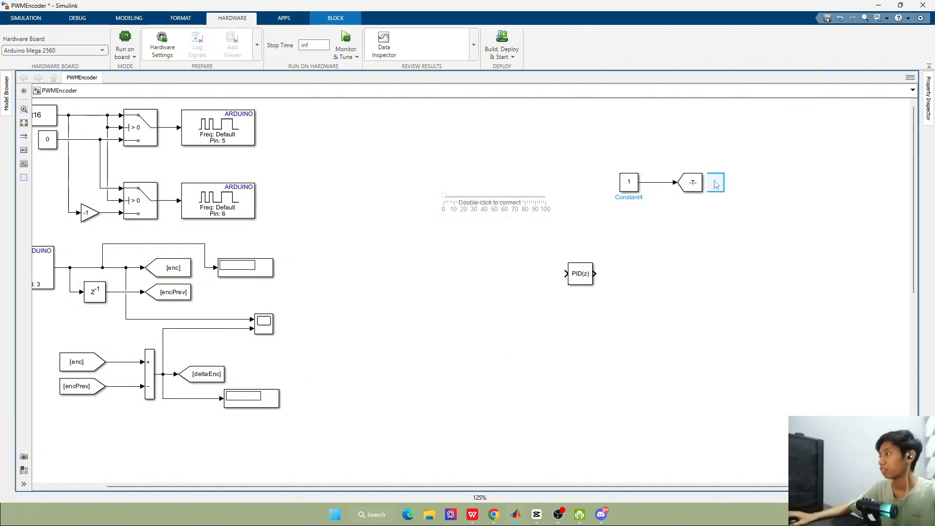
left_click(720, 185)
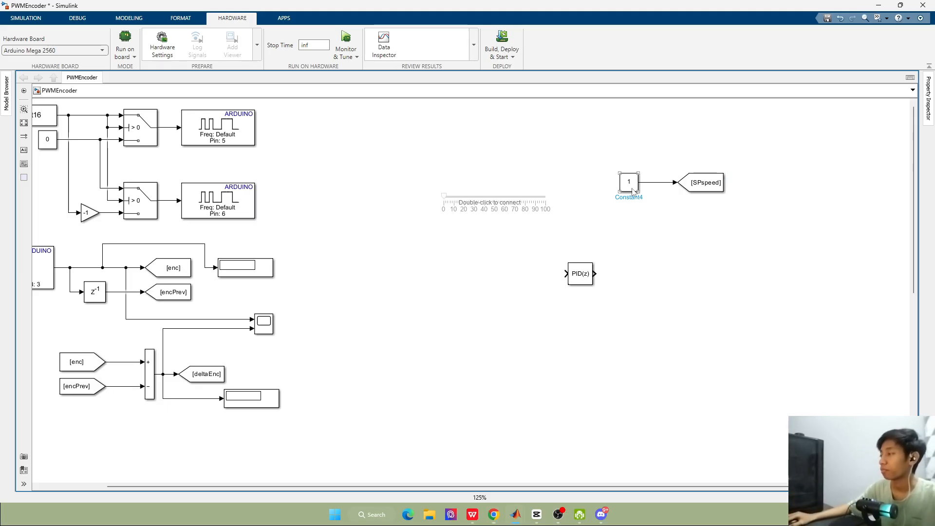
Connect the new slider to the Value parameter of the Constant block that feeds SPspeed, and apply it
double_click(491, 192)
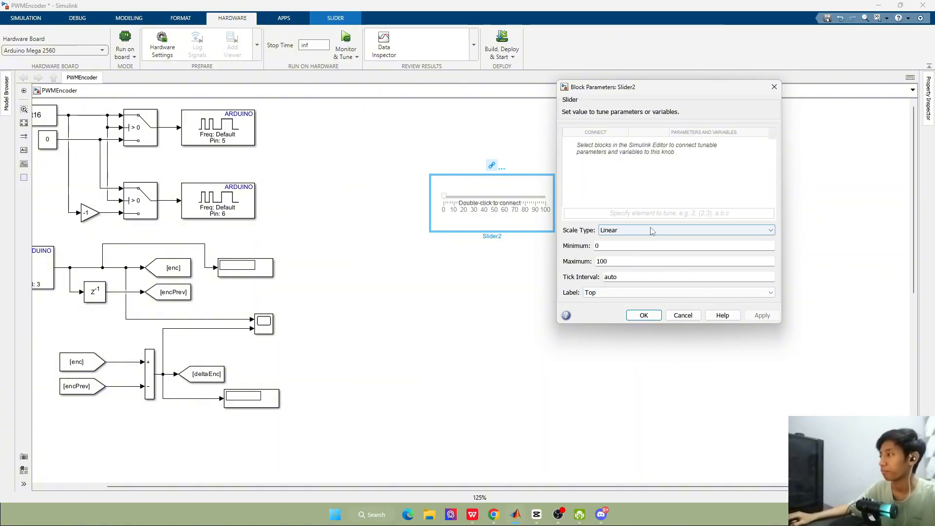
left_click_drag(630, 90, 610, 246)
left_click(629, 182)
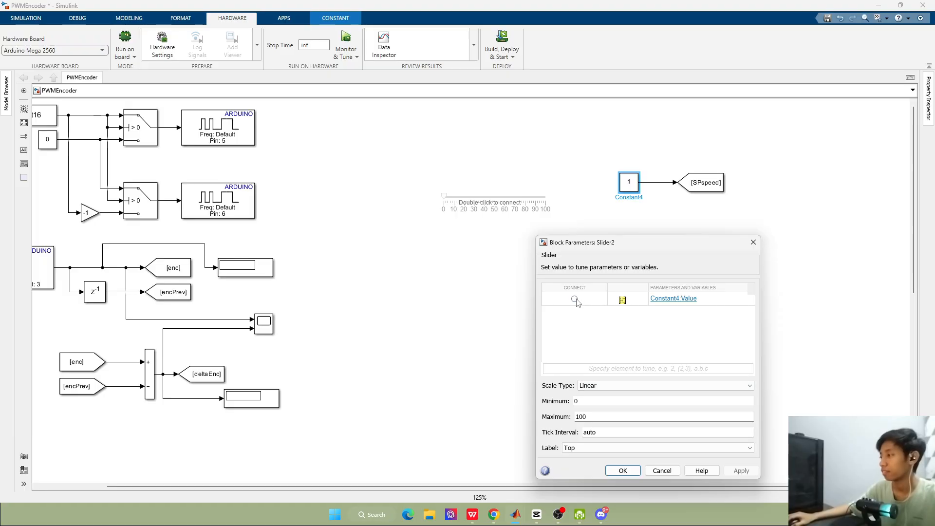
left_click(741, 471)
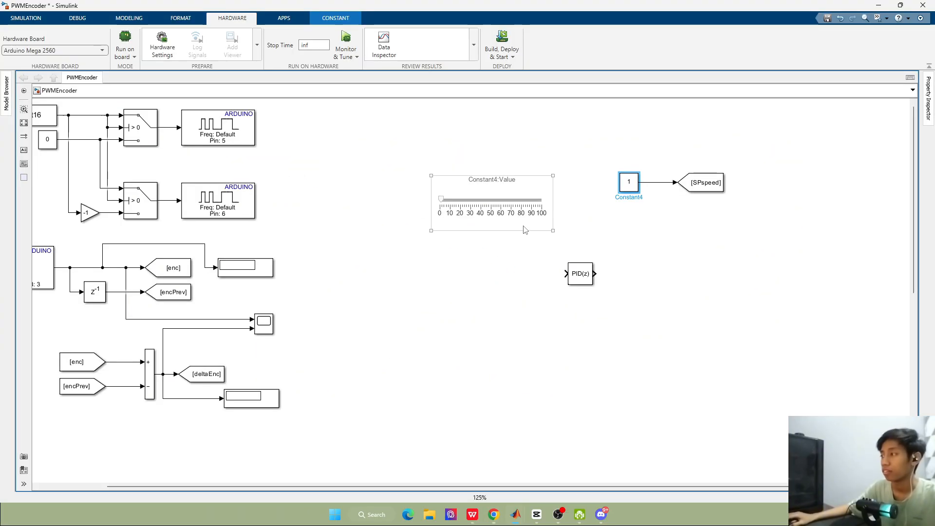
Set the minimum of the slider linked to the SPspeed Constant to -600 and apply it
double_click(492, 202)
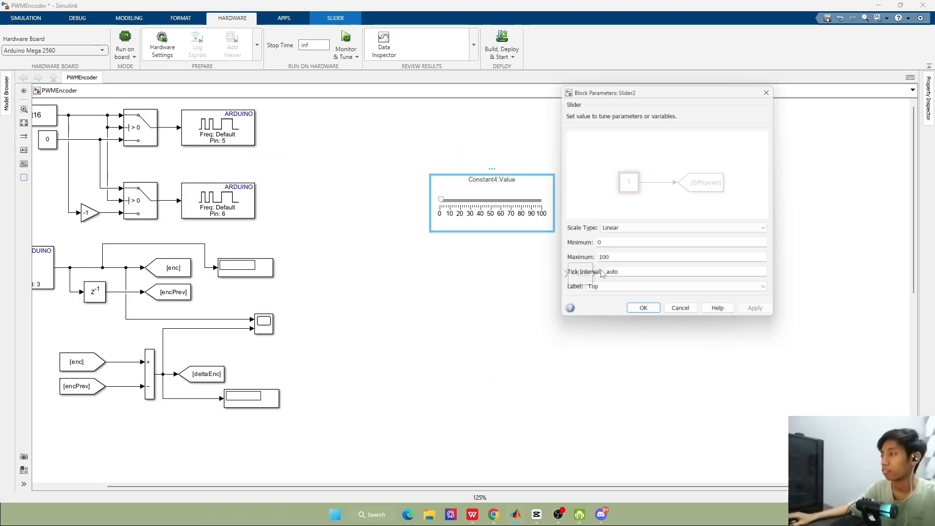
type("-")
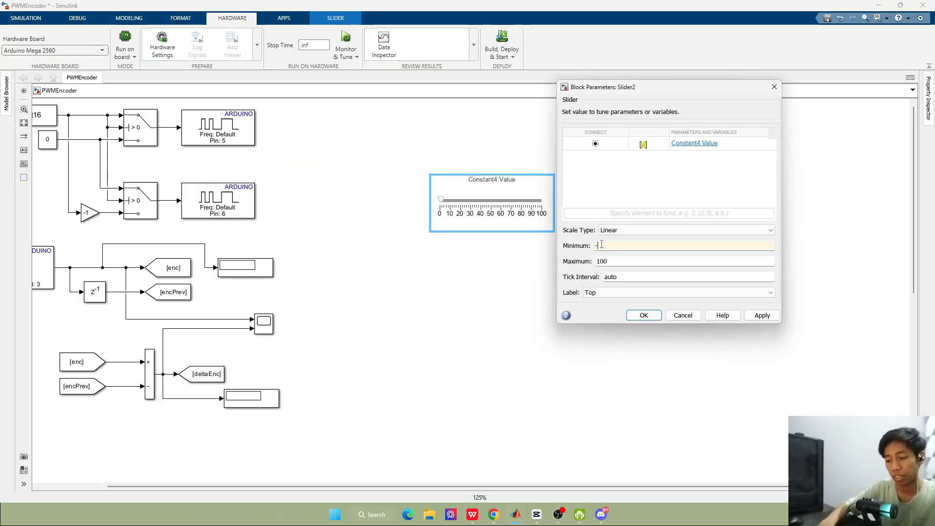
type("600")
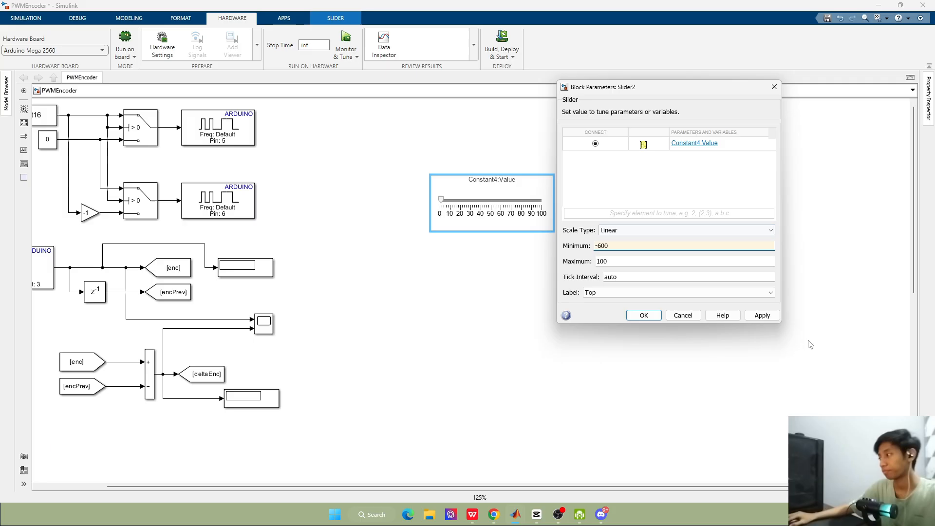
left_click(762, 315)
left_click(644, 315)
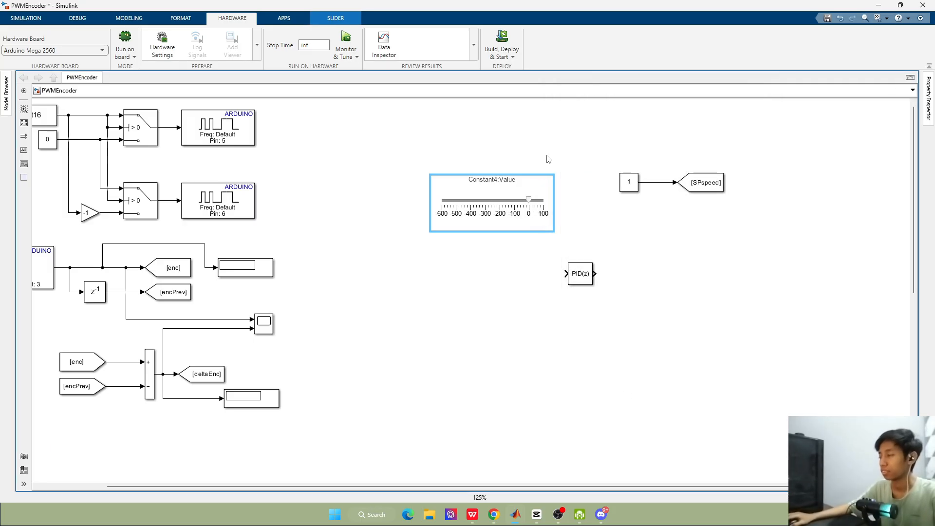
Rearrange the setpoint blocks so the slider sits directly above the Constant and SPspeed Goto pair
left_click_drag(590, 163, 785, 223)
left_click_drag(628, 182, 440, 149)
left_click(516, 210)
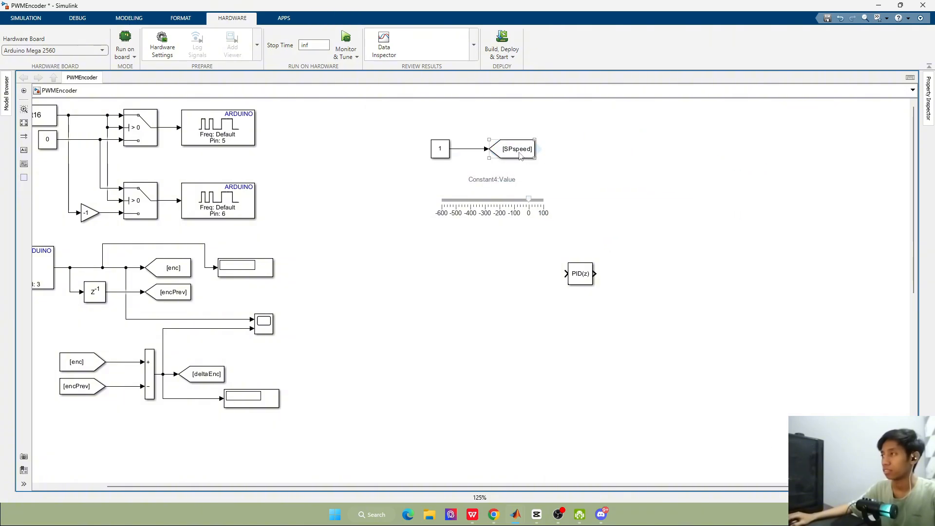
left_click_drag(517, 209, 497, 212)
left_click_drag(417, 129, 528, 277)
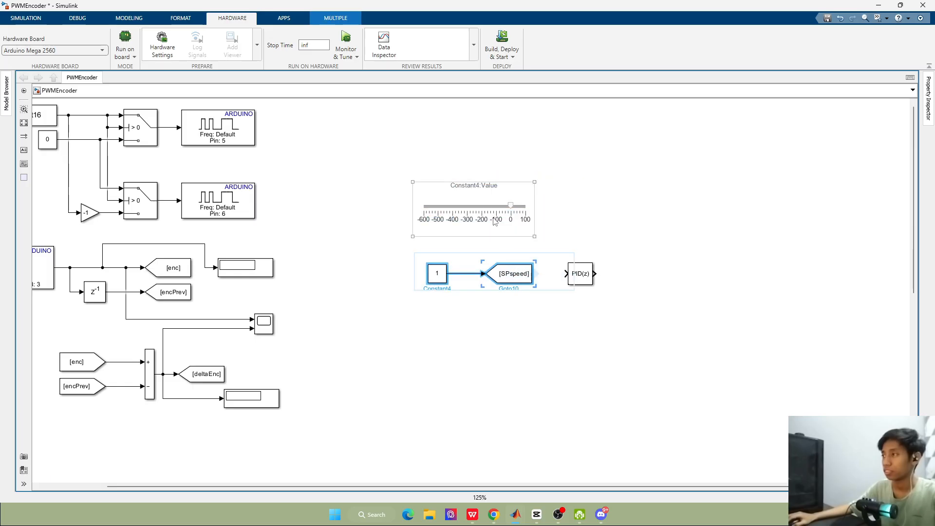
left_click(487, 210)
left_click_drag(487, 209, 490, 158)
left_click(402, 258)
left_click_drag(395, 250, 524, 300)
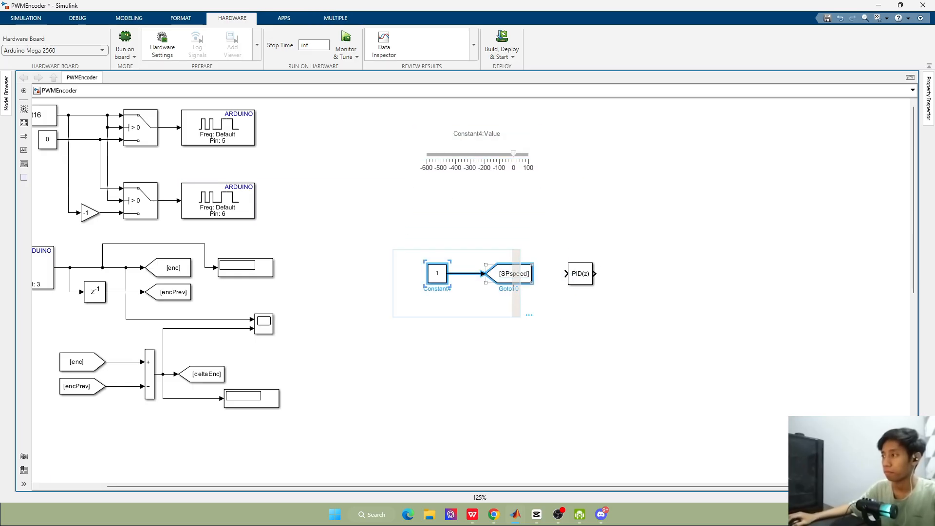
left_click_drag(437, 274, 433, 200)
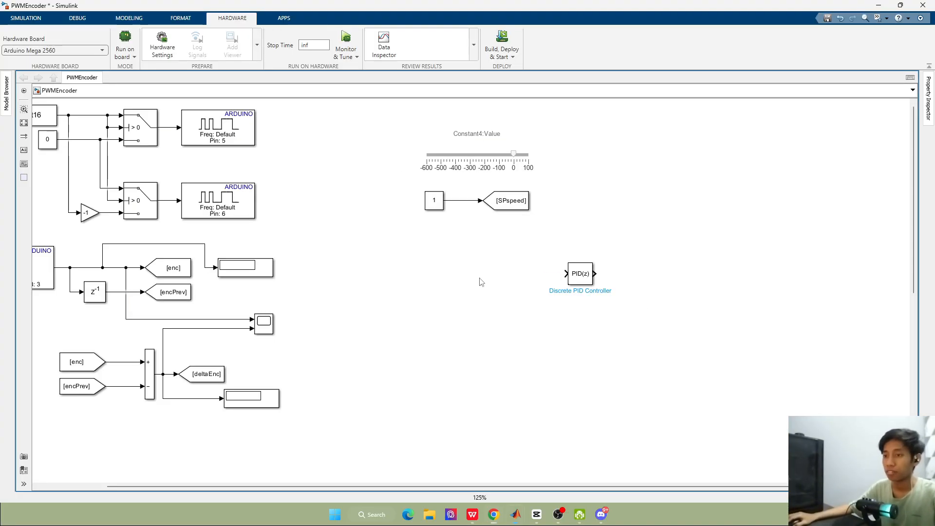
Add a From block tagged SPspeed below the setpoint pair, in front of the Discrete PID Controller
double_click(477, 280)
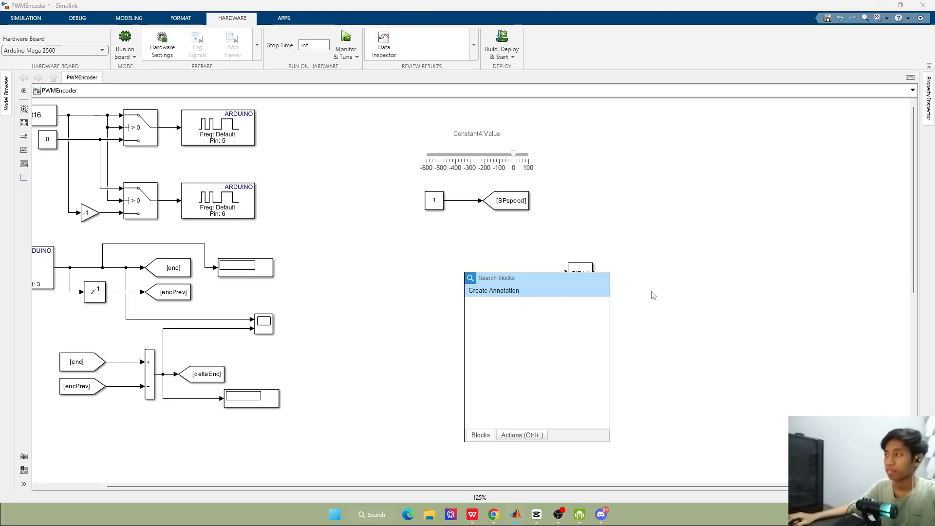
left_click(636, 272)
left_click(532, 211)
left_click(538, 236)
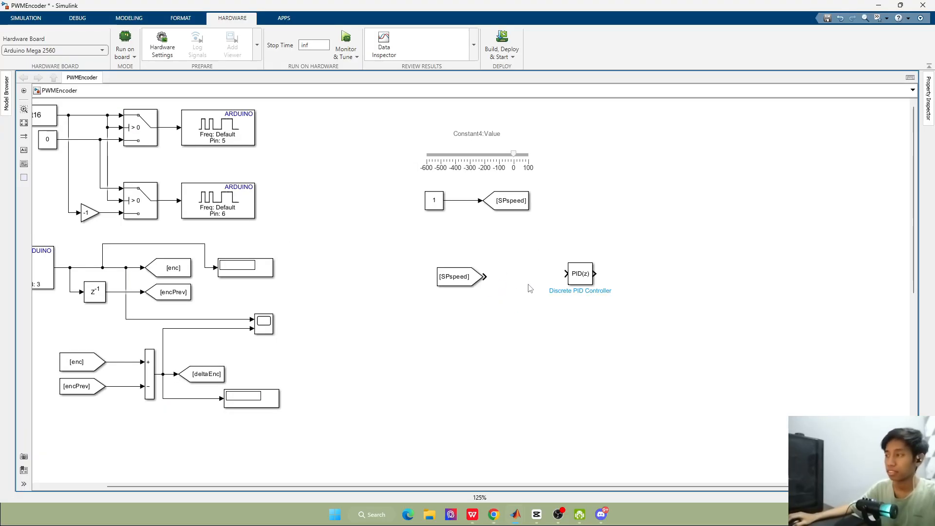
Add a round Sum block between the SPspeed From block and the PID controller with the signs |+-
double_click(530, 289)
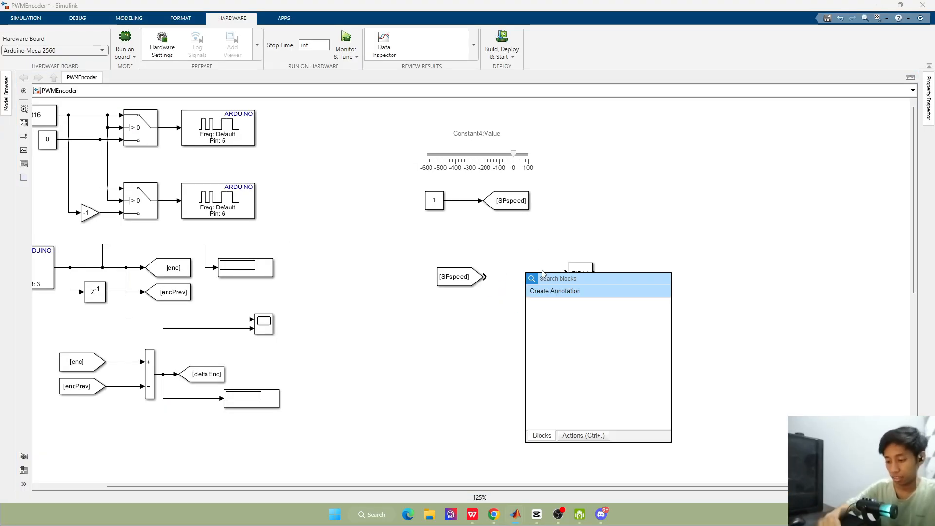
type("su")
left_click(591, 301)
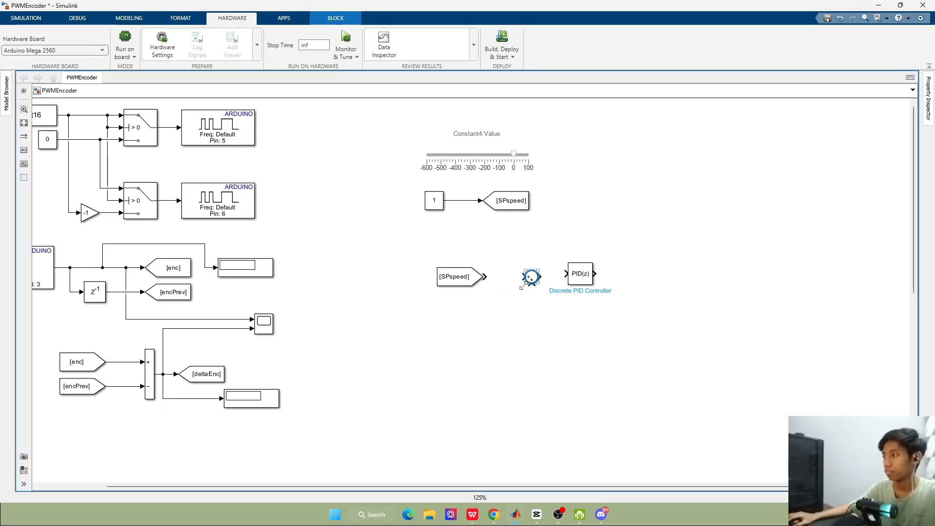
double_click(532, 278)
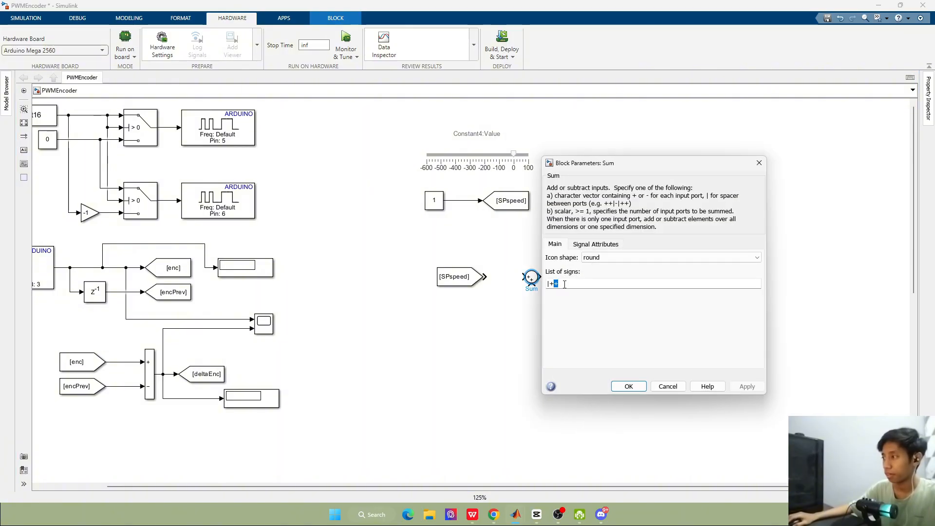
key("BackSpace")
type("-")
key("Return")
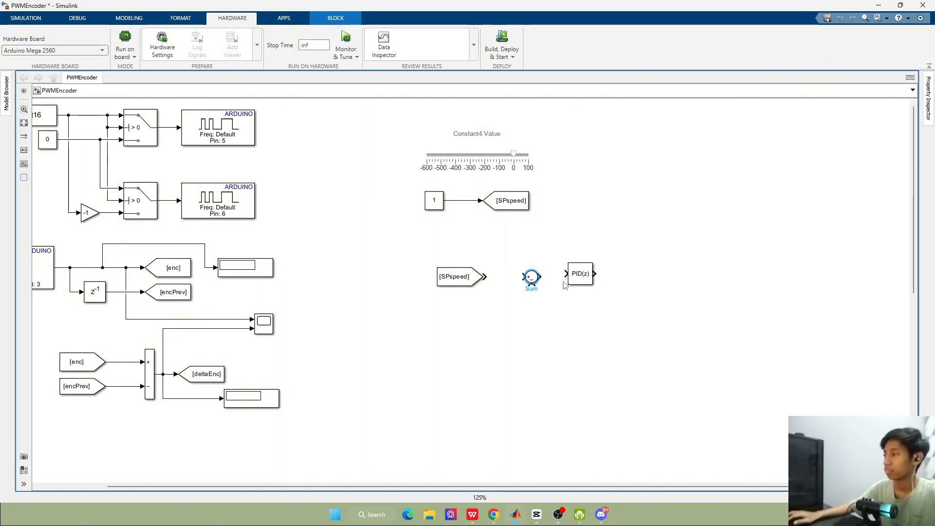
Wire the SPspeed From block through the Sum block into the PID controller, aligning all three in one row
left_click_drag(471, 280, 474, 280)
left_click(514, 278)
left_click_drag(572, 277, 575, 280)
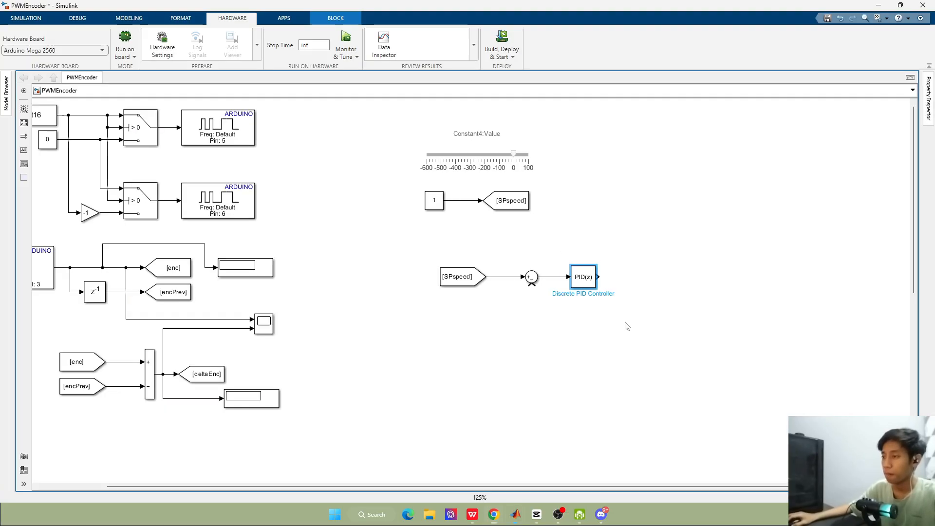
Add a Goto block tagged pwm after the PID controller, align it, and feed it from the controller's output
double_click(661, 287)
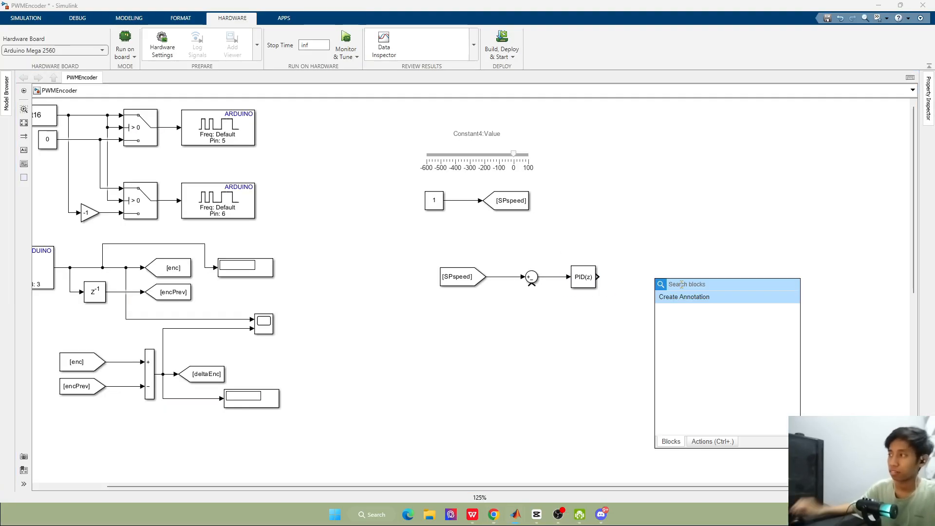
type("goto")
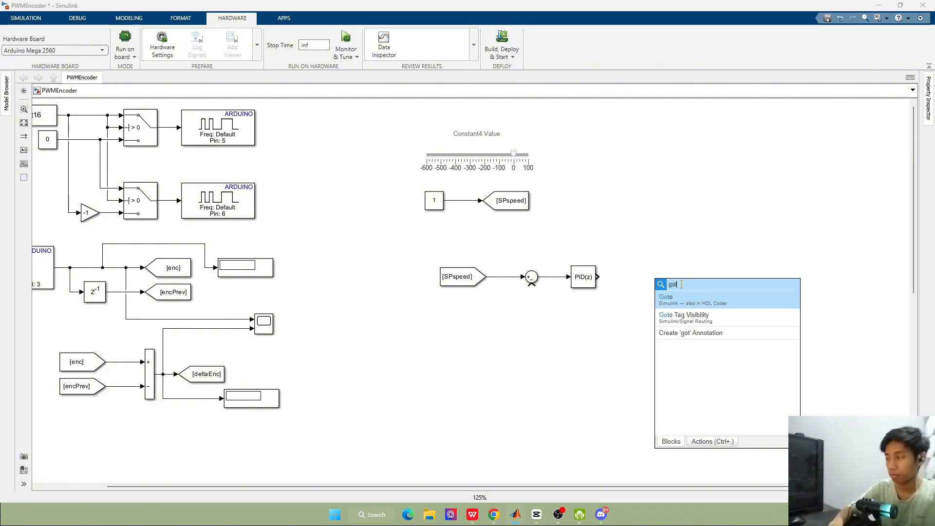
key("Return")
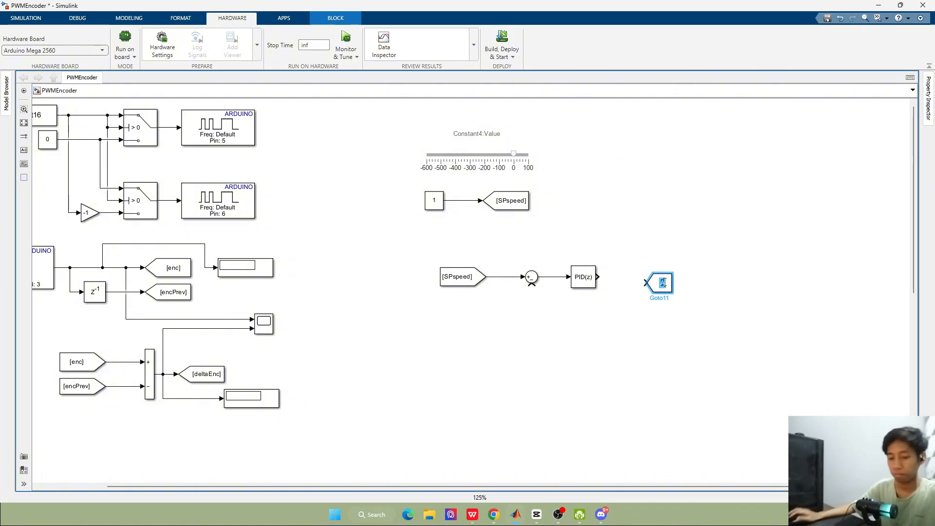
type("pwm")
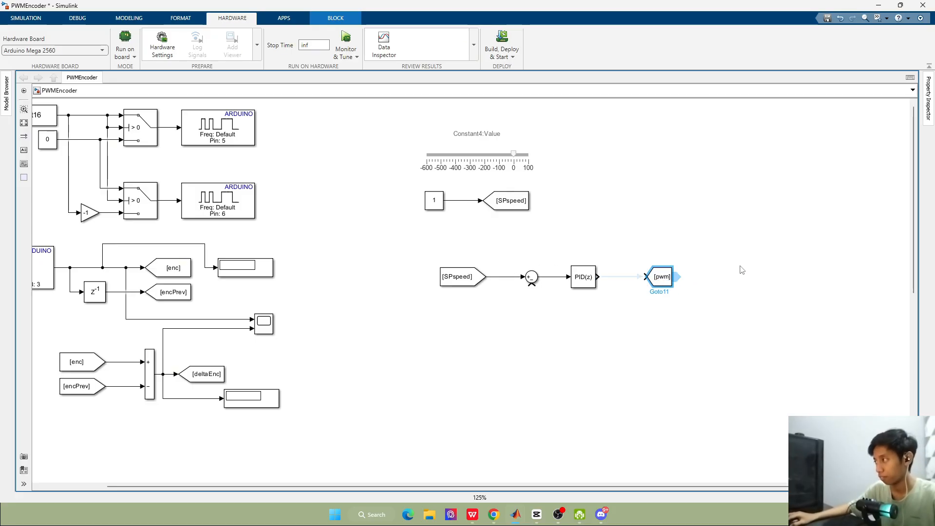
left_click(627, 282)
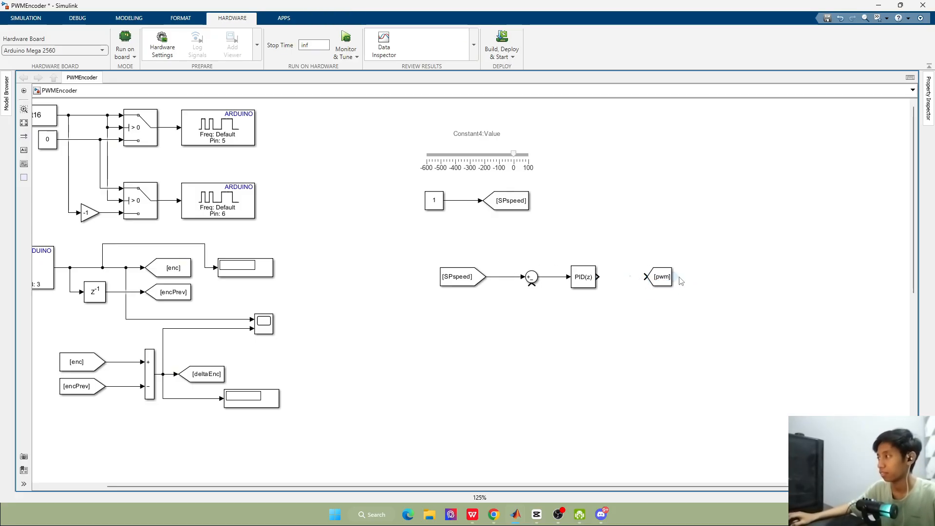
left_click(660, 277)
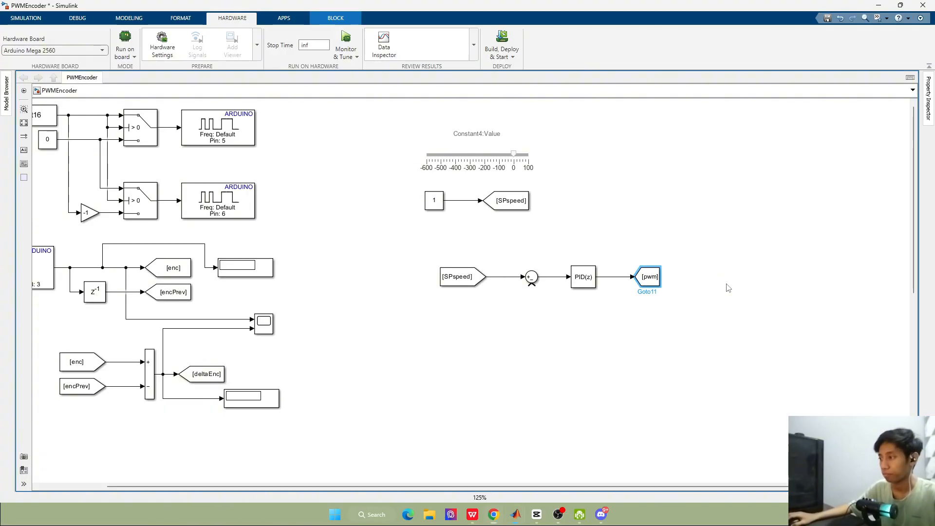
left_click(713, 277)
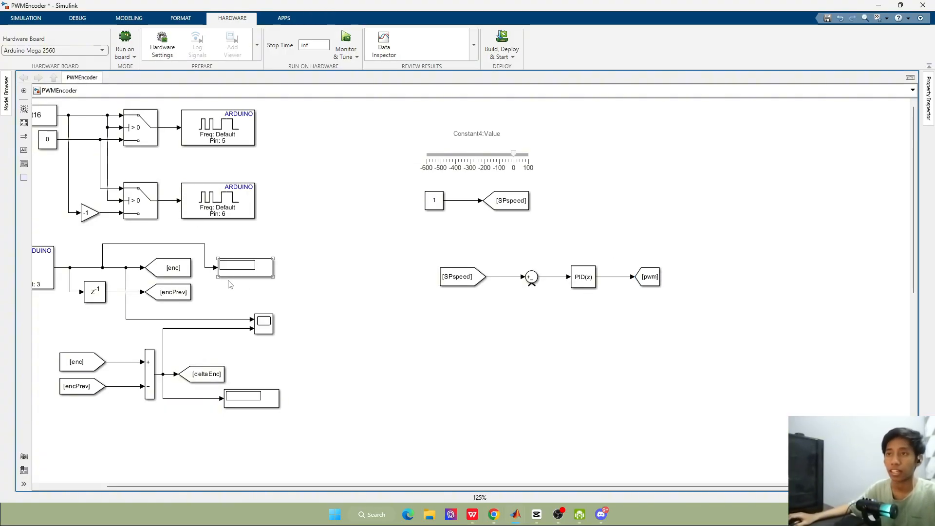
Add a From block tagged deltaEnc beside the pwm Goto and wire it back to the Sum block's minus input
left_click_drag(223, 376, 713, 280)
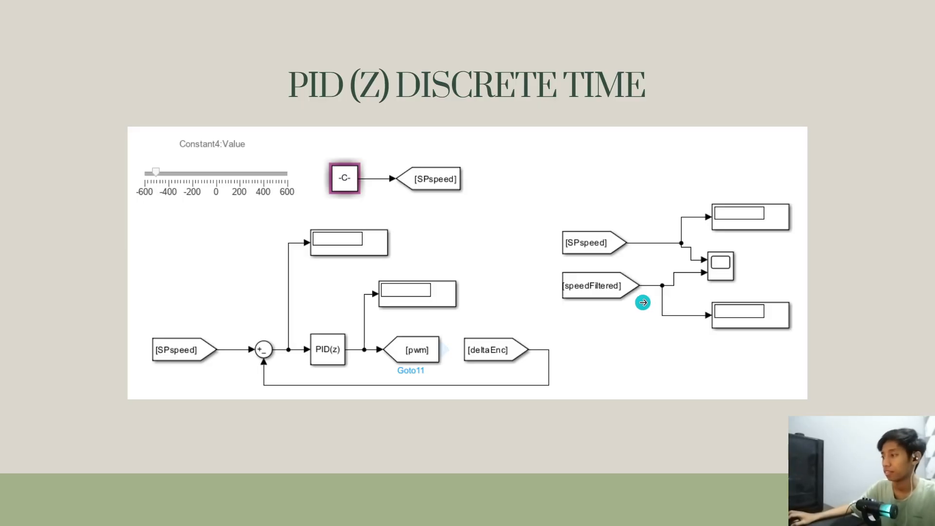
left_click(619, 319)
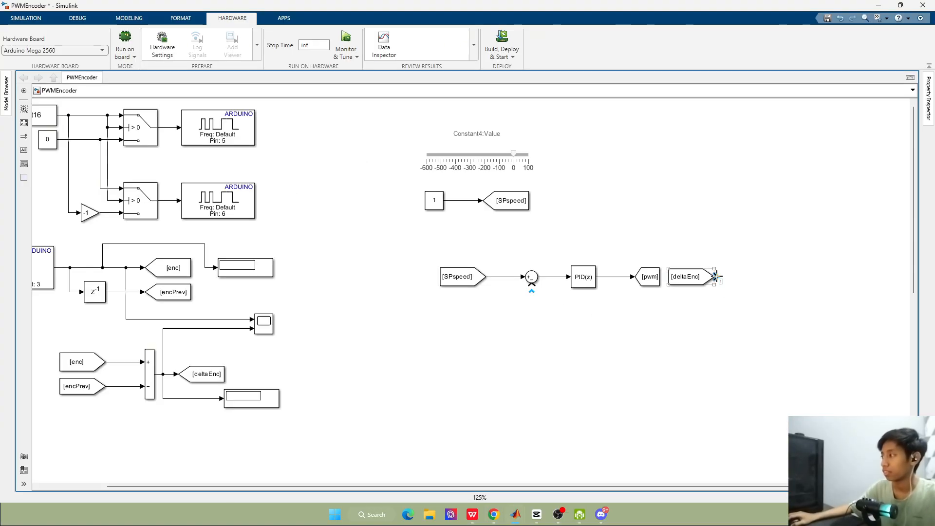
mouse_move(715, 277)
left_mouse_down()
mouse_move(514, 307)
mouse_move(532, 288)
left_mouse_up()
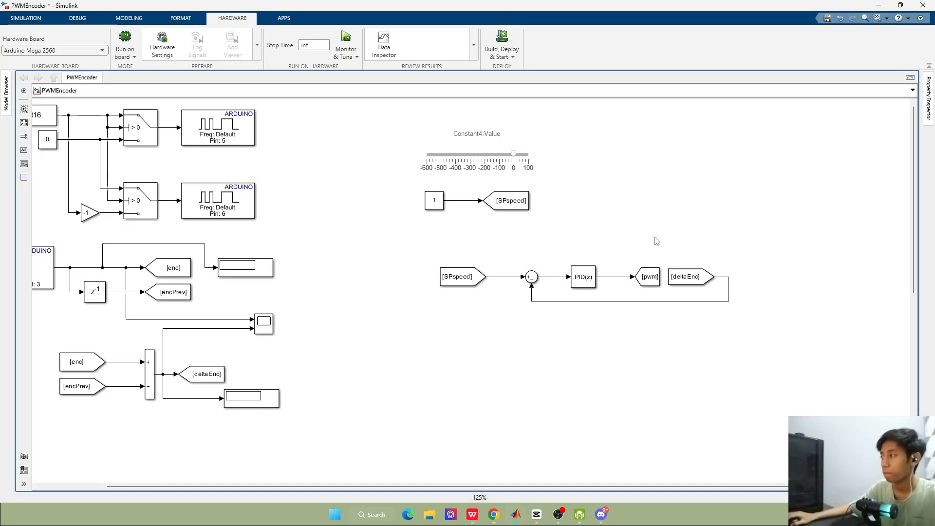
Add a Simulink Display block and place it above the deltaEnc From block
double_click(654, 235)
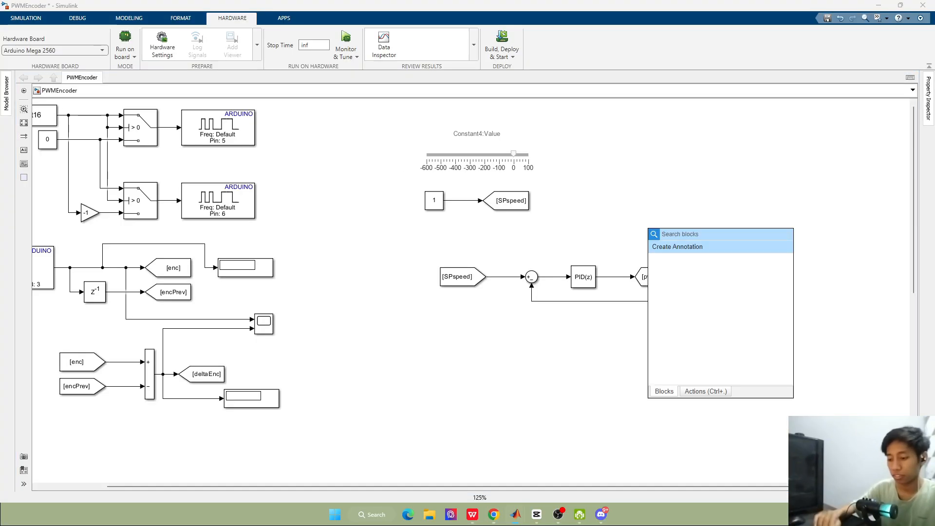
type("display")
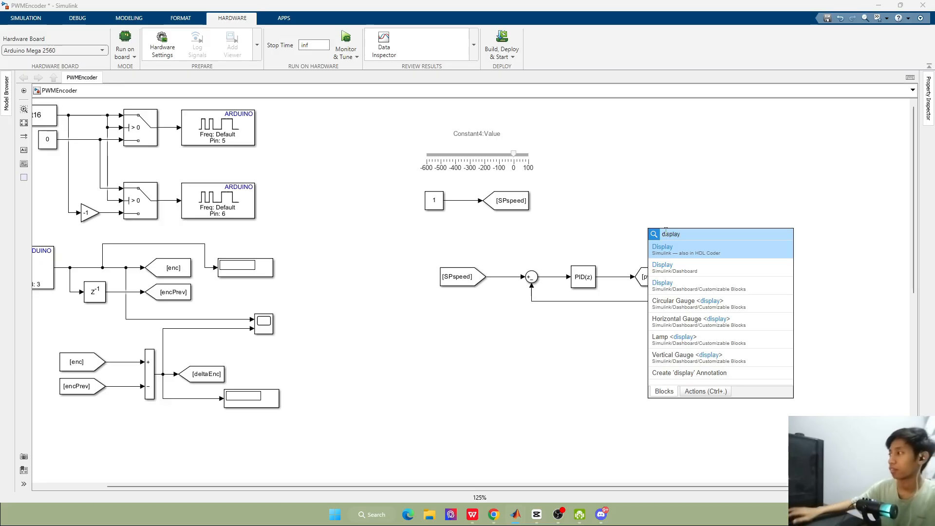
key("Return")
left_click_drag(659, 236, 726, 203)
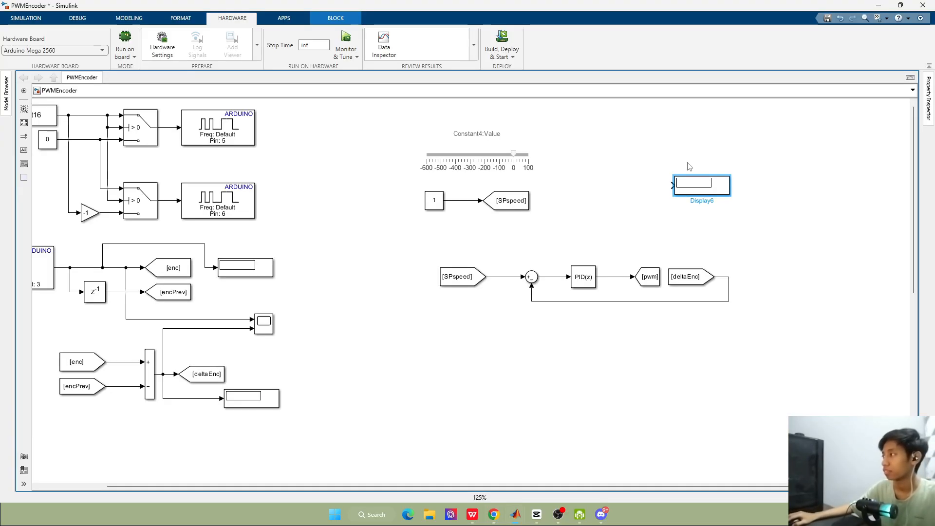
double_click(688, 165)
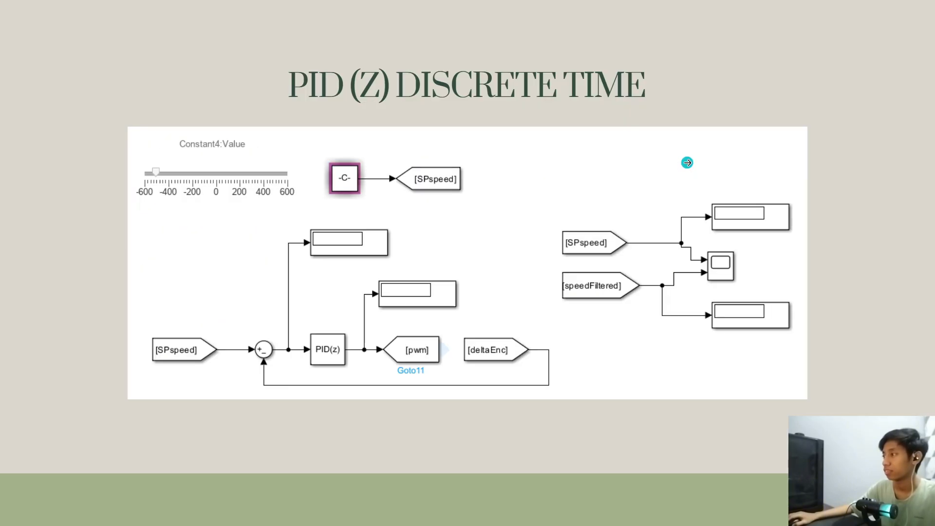
left_click(683, 170)
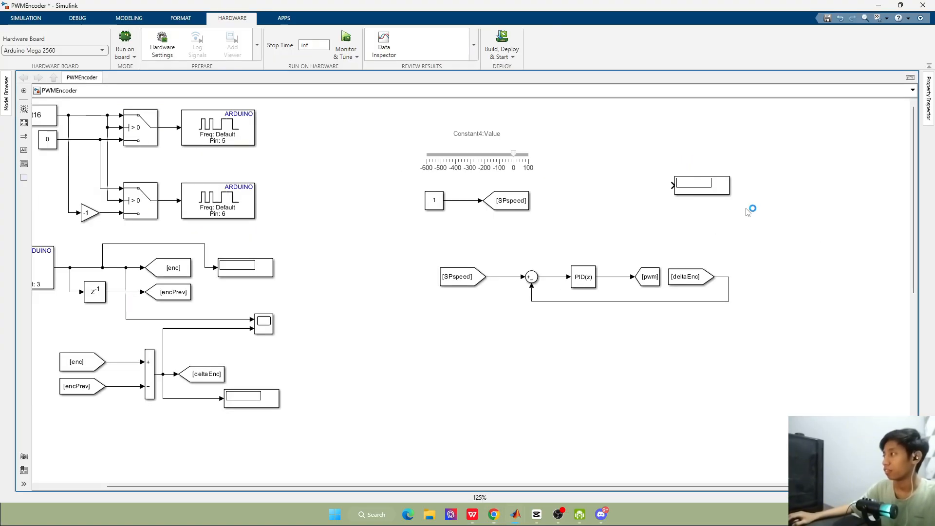
Add a Scope and a second Display, and stack them with the Scope between the two Displays
double_click(748, 212)
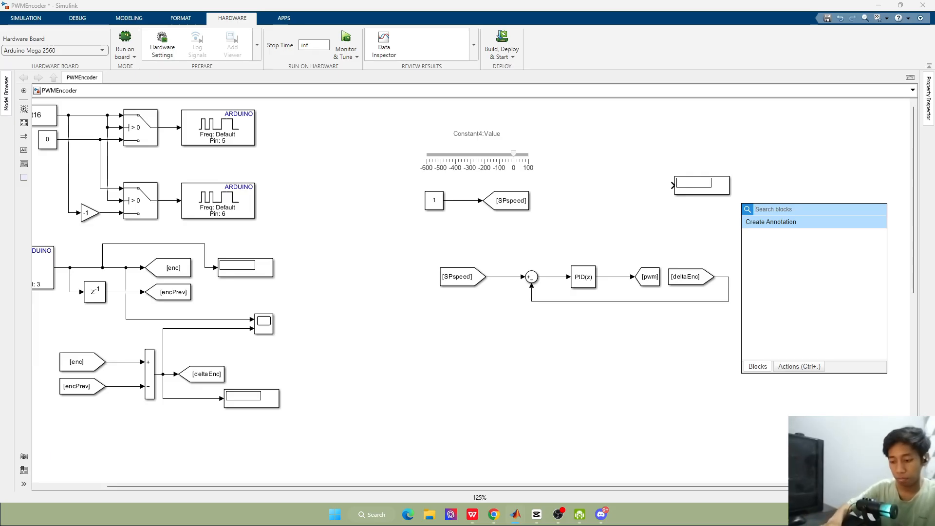
type("scope")
key("Return")
left_click(708, 189)
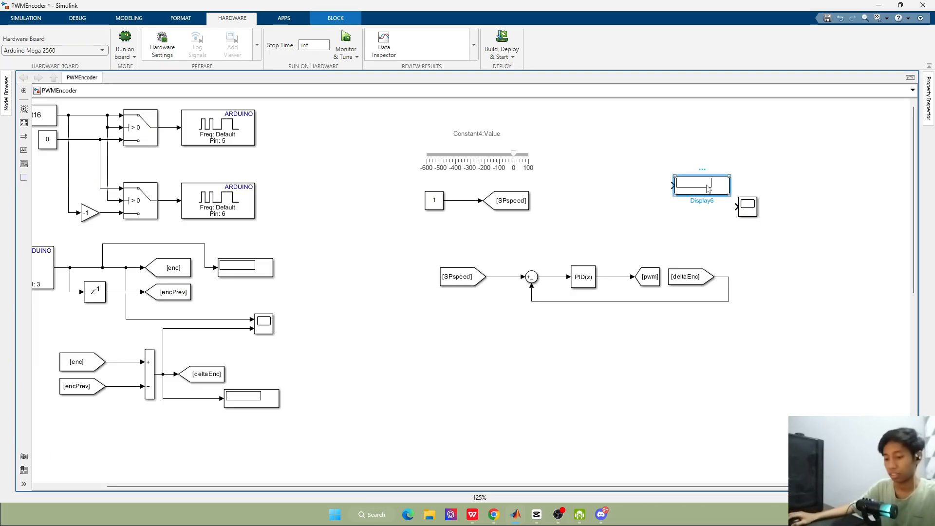
left_click_drag(714, 185, 709, 164)
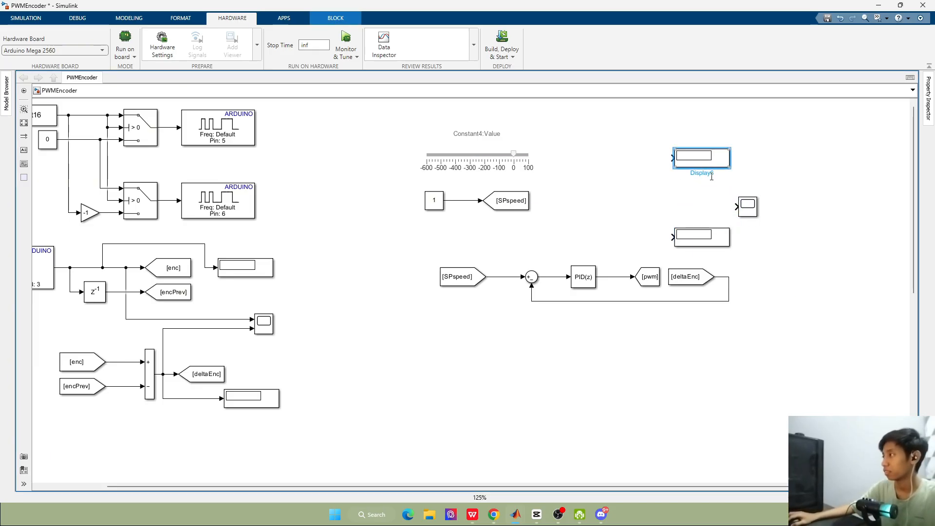
left_click_drag(708, 239, 709, 230)
left_click_drag(747, 207, 702, 194)
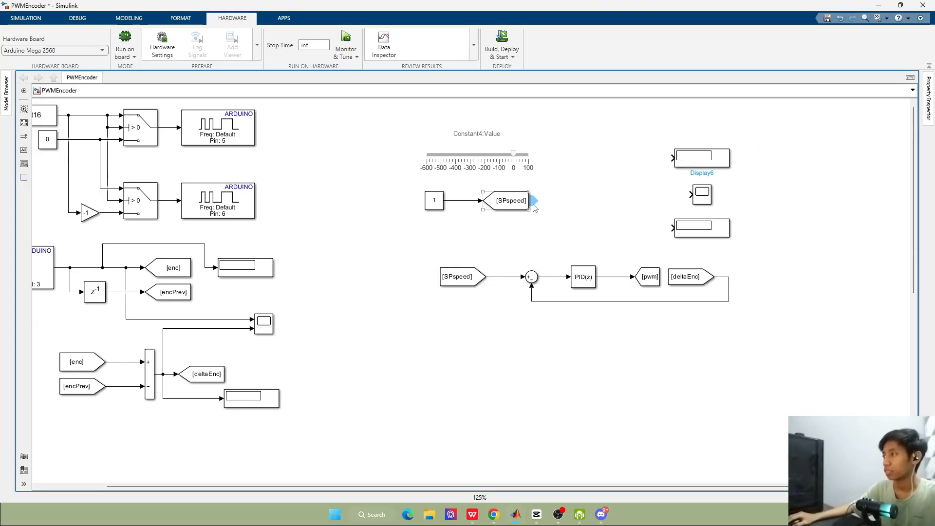
Add a From block tagged SPspeed in front of the Displays and shift the deltaEnc From block away from the pwm Goto
left_click_drag(534, 207, 636, 168)
left_click(675, 279)
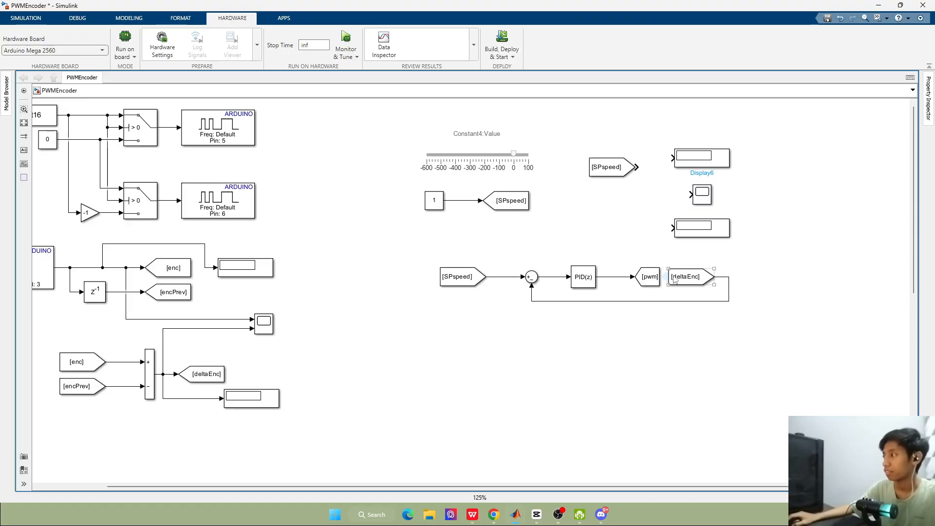
left_click_drag(690, 278, 698, 278)
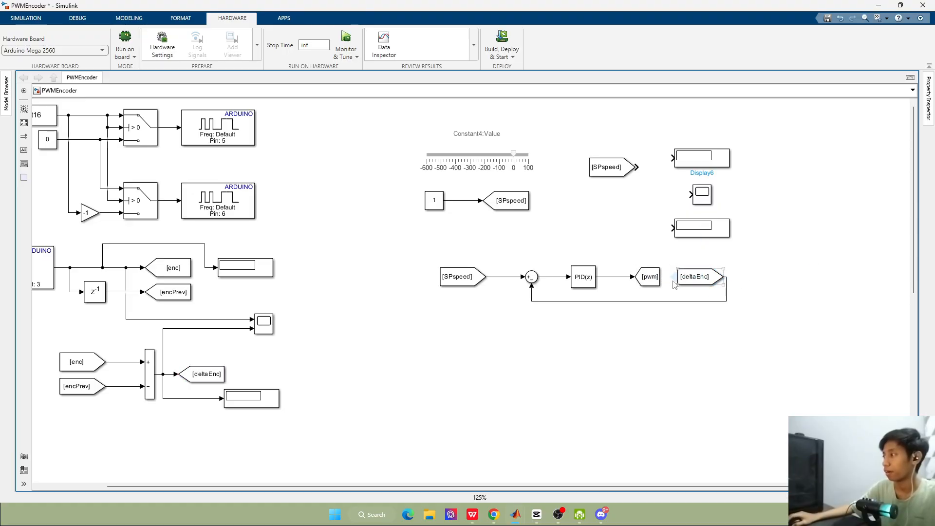
left_click(658, 278)
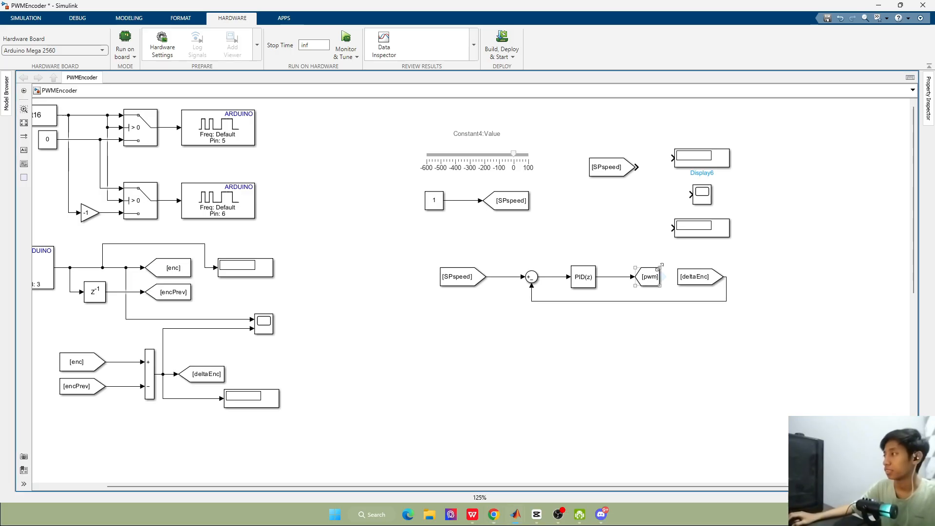
Connect the SPspeed From block to the upper Display and branch its signal to the Scope's input
left_click_drag(630, 167, 640, 158)
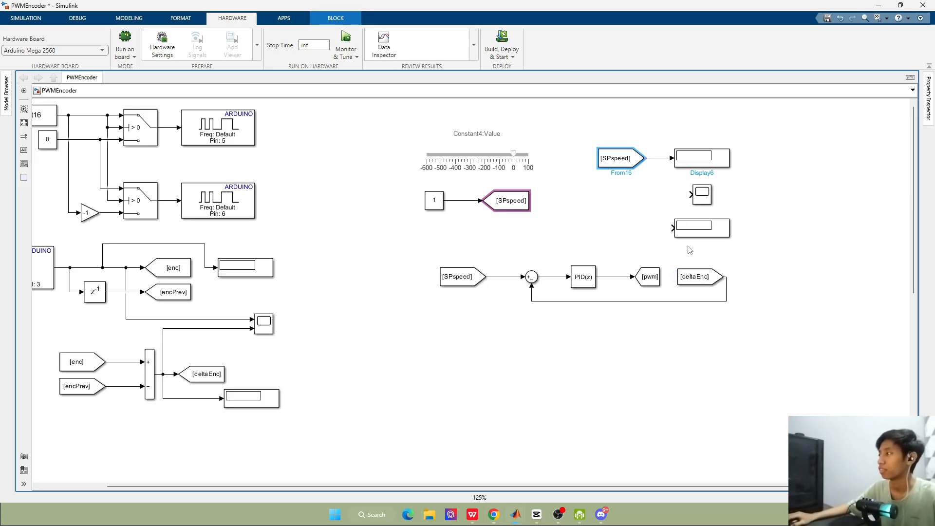
left_click_drag(691, 195, 657, 157)
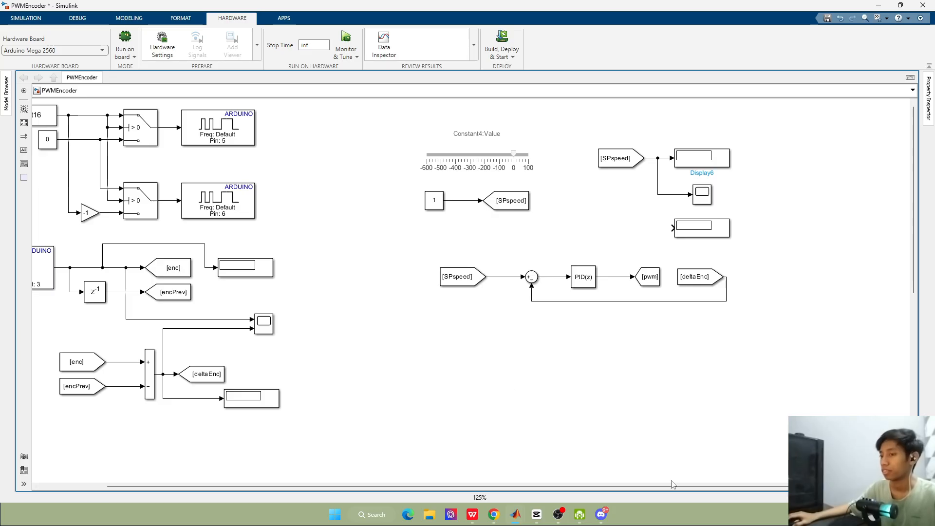
Create a From block tagged speedFiltered from the speedFiltered Goto and place it in front of the lower Display
left_click_drag(672, 486, 301, 486)
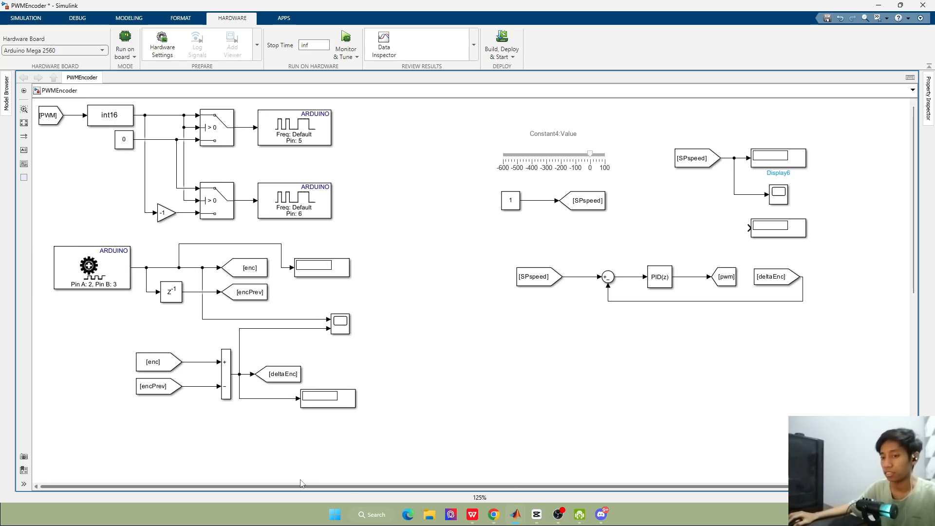
left_click_drag(914, 197, 918, 361)
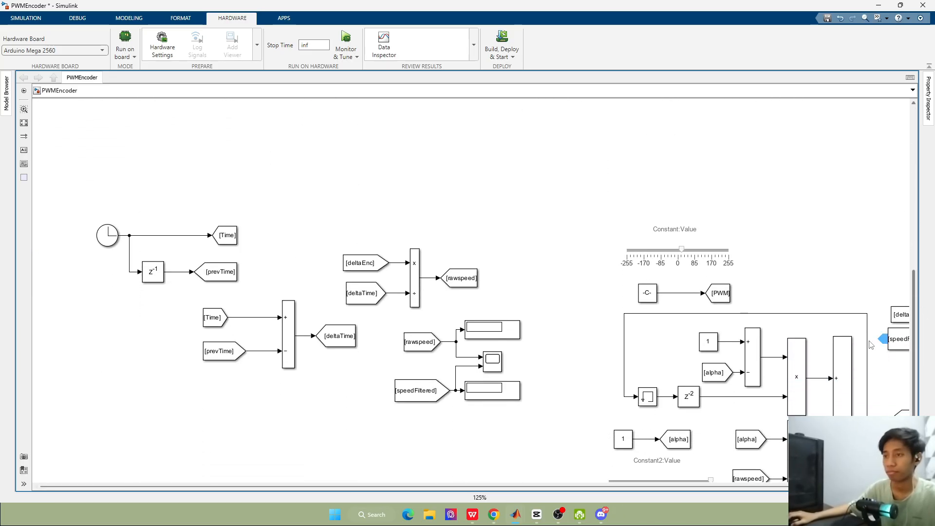
left_click(441, 383)
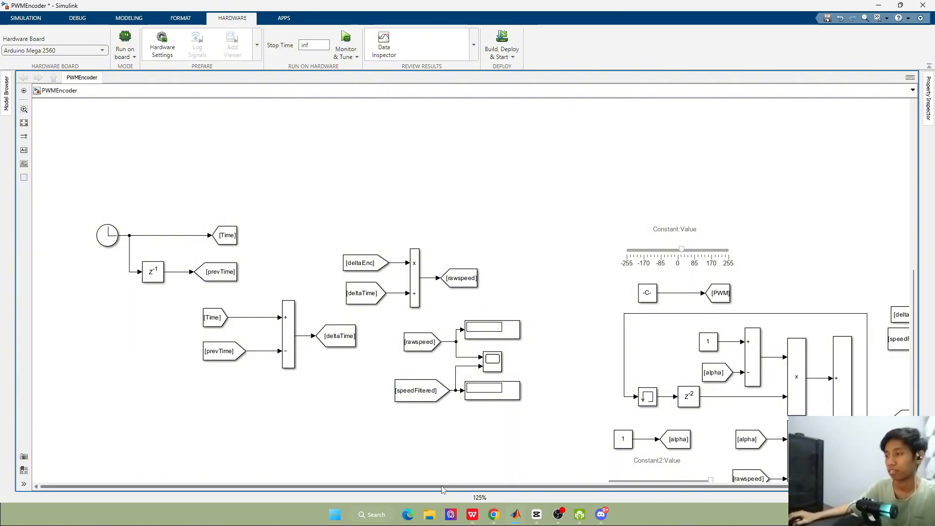
left_click_drag(427, 486, 535, 487)
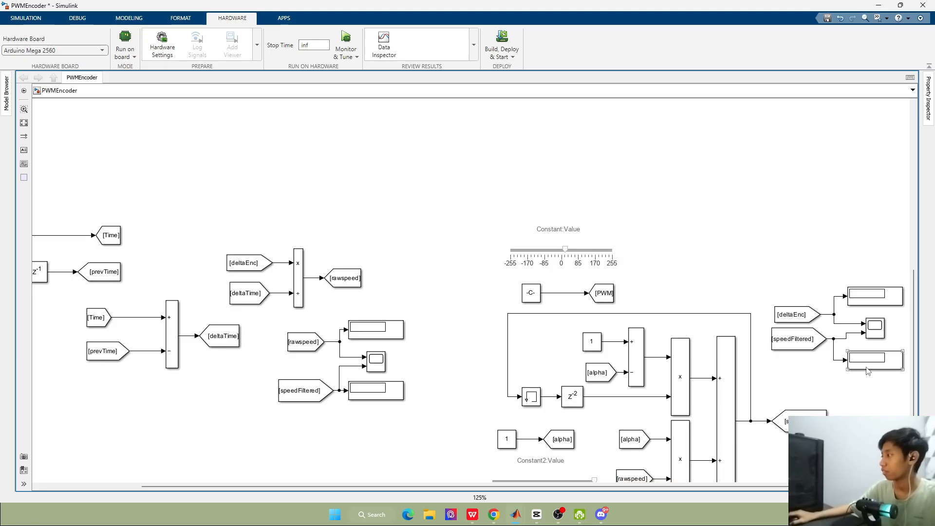
scroll(871, 374, "down", 1)
left_click(831, 407)
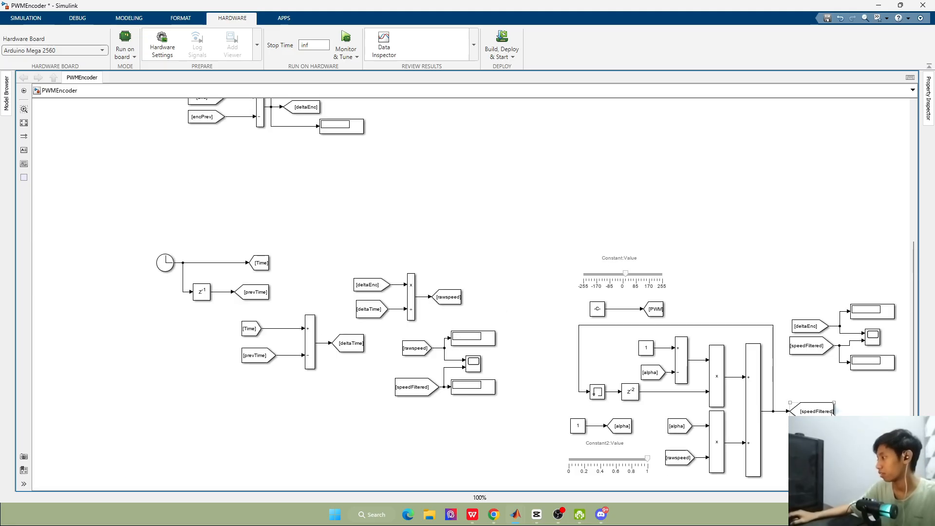
left_click_drag(839, 413, 649, 124)
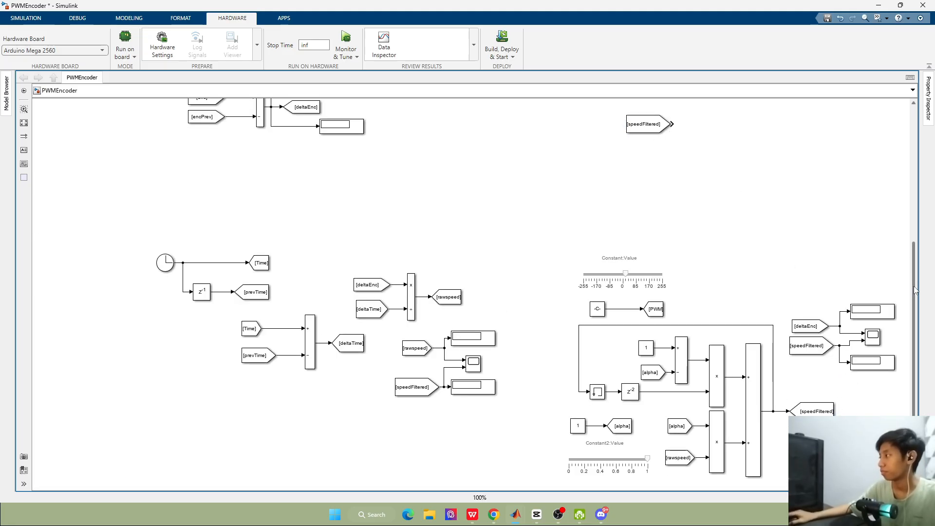
left_click_drag(914, 287, 887, 121)
scroll(705, 219, "up", 2)
left_click_drag(639, 390, 625, 188)
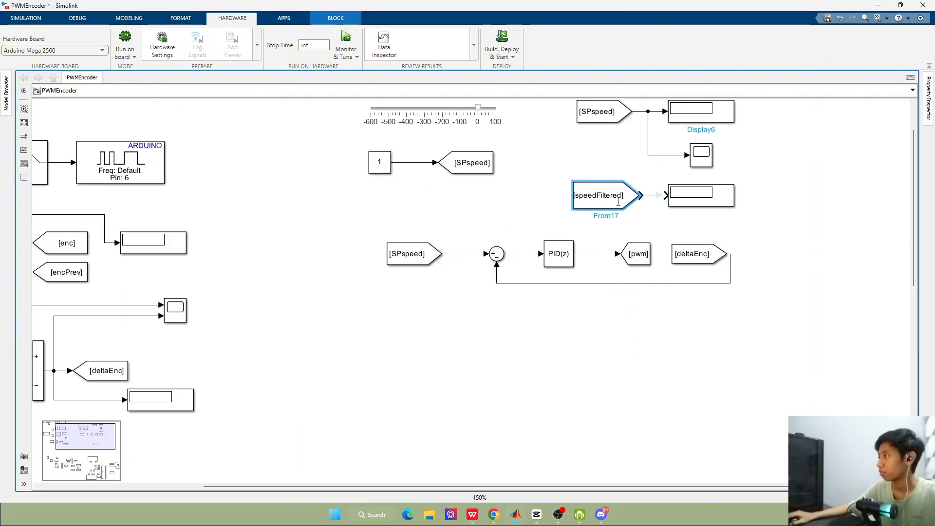
Connect the speedFiltered From block to the lower Display and branch its signal to a second input of the Scope
left_click(658, 197)
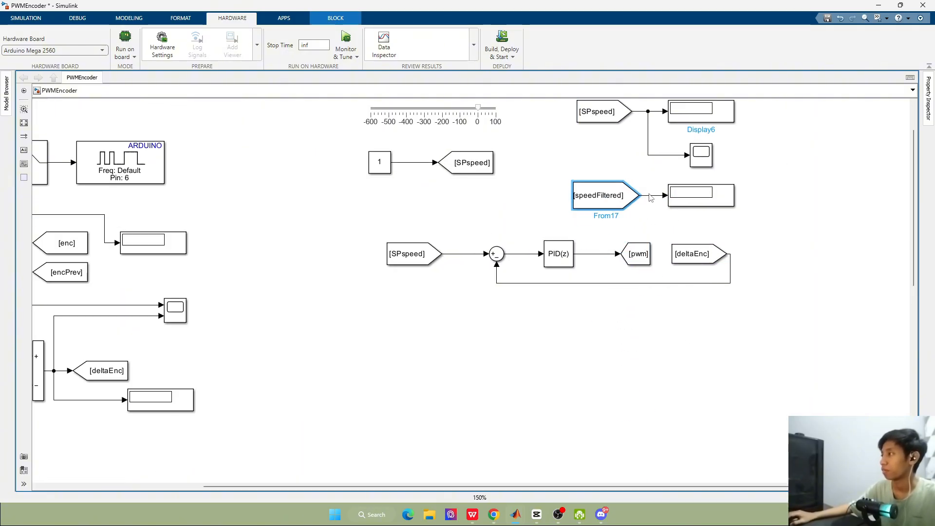
mouse_move(650, 197)
left_mouse_down()
mouse_move(653, 175)
mouse_move(701, 153)
mouse_move(687, 162)
left_mouse_up()
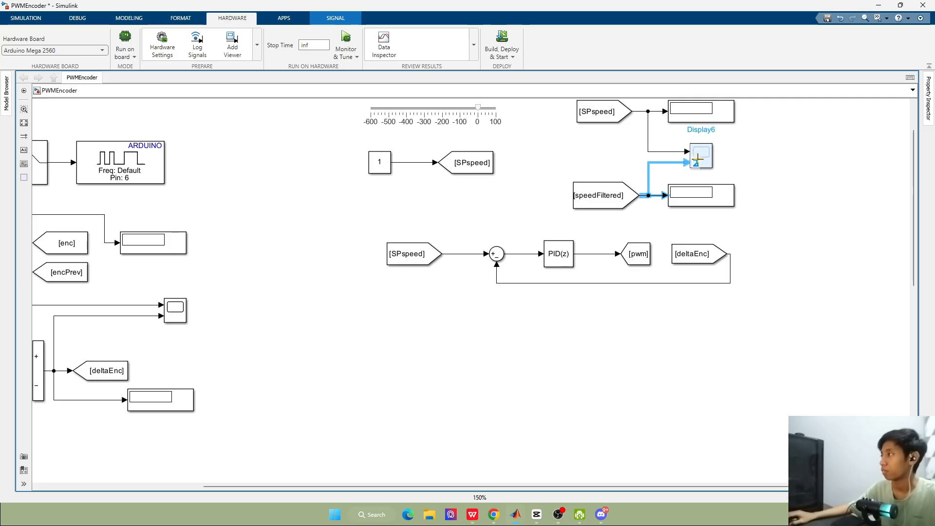
left_click(810, 184)
scroll(876, 205, "up", 3)
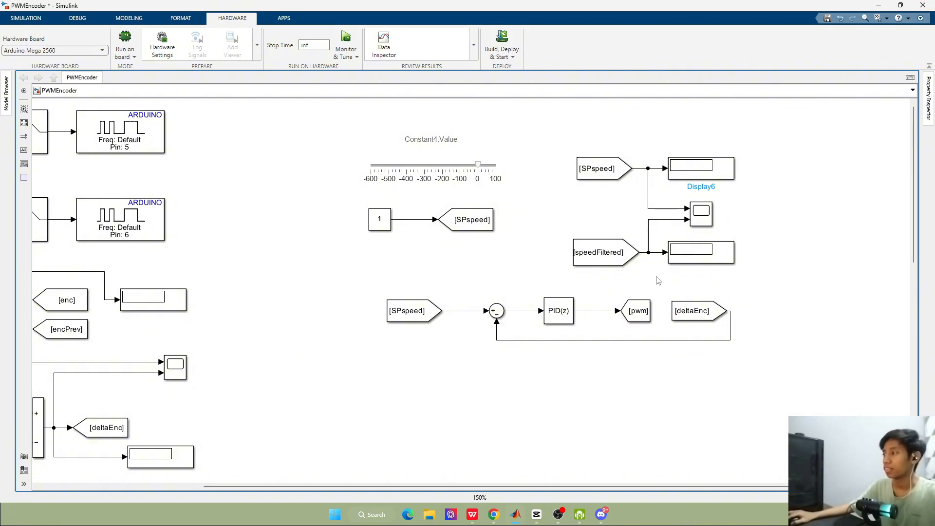
Check the controller parameters and the available source options of the Discrete PID Controller block
double_click(558, 311)
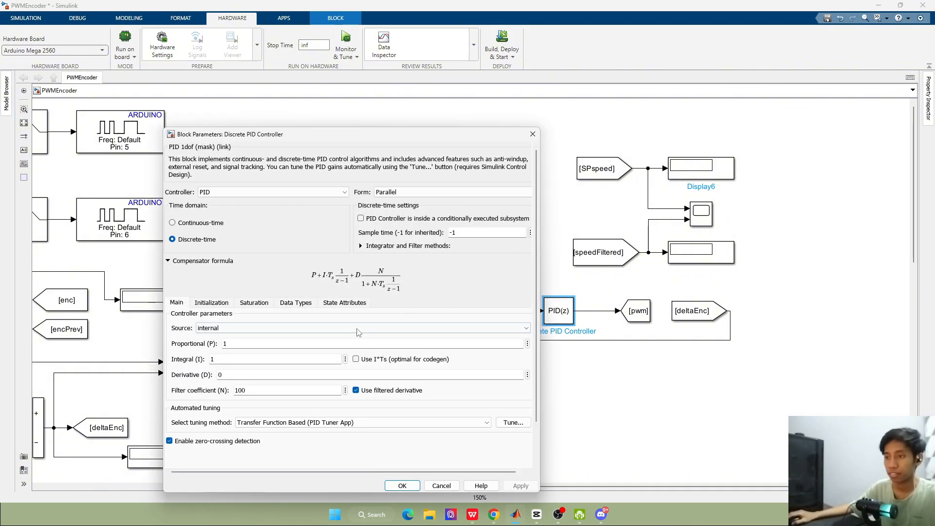
left_click(241, 329)
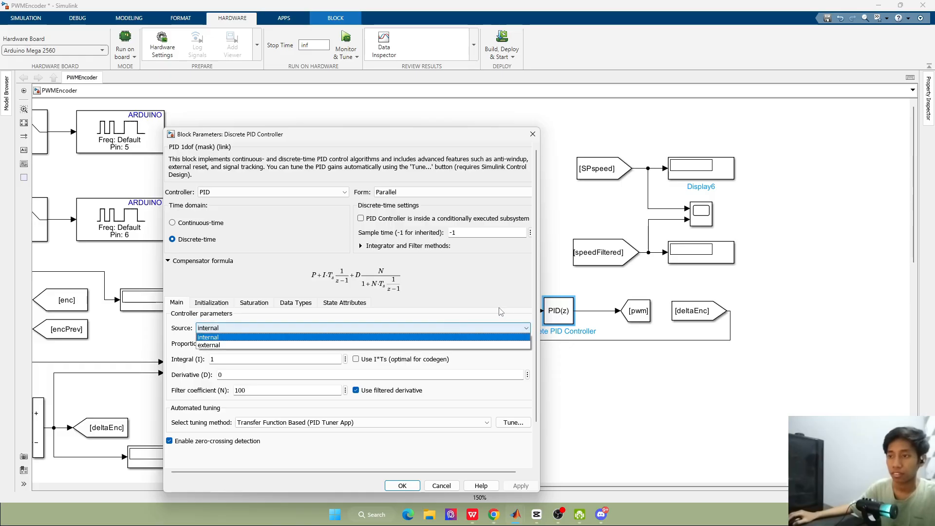
left_click(267, 329)
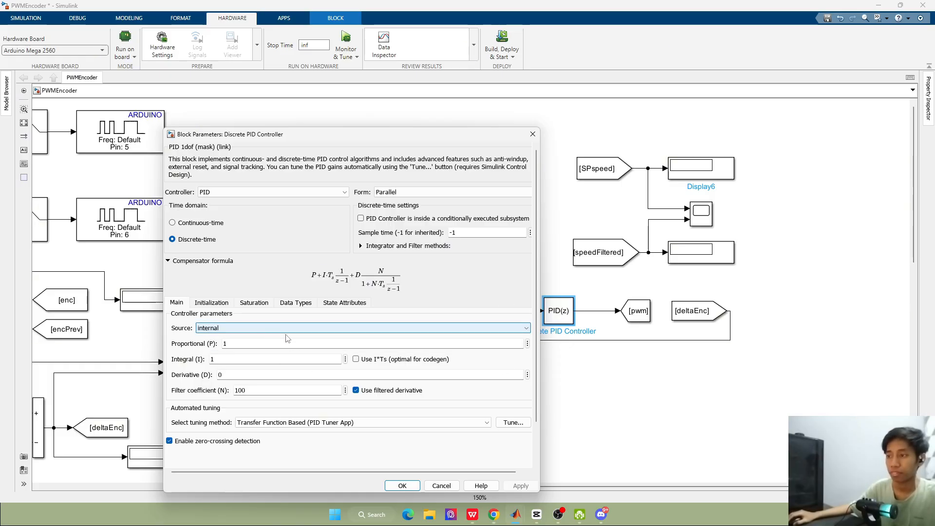
left_click(532, 134)
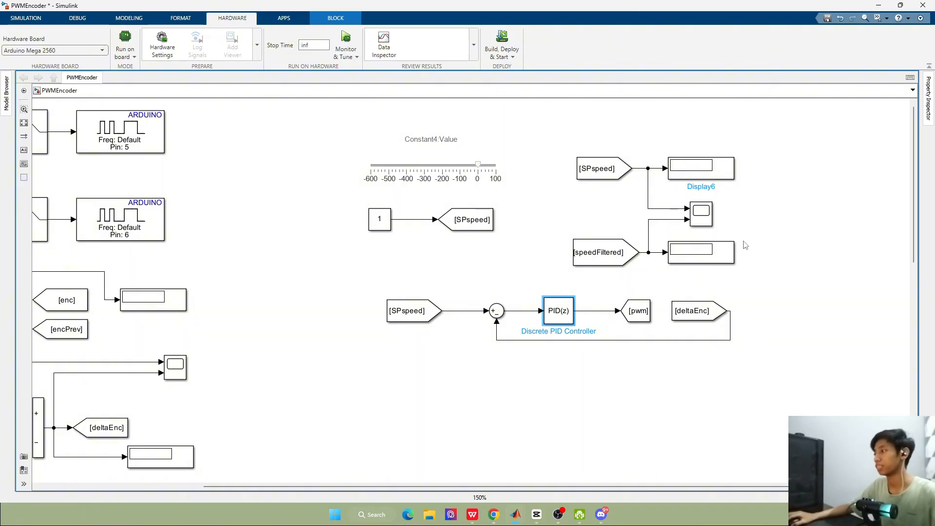
Set the Y-limits of the Scope between the two Displays to a minimum of -800 and a maximum of 800
left_click(702, 226)
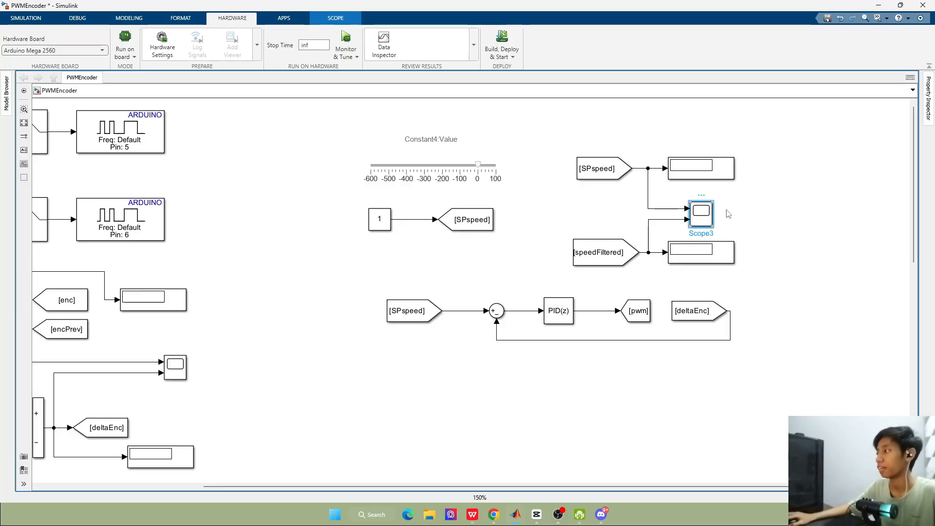
double_click(703, 219)
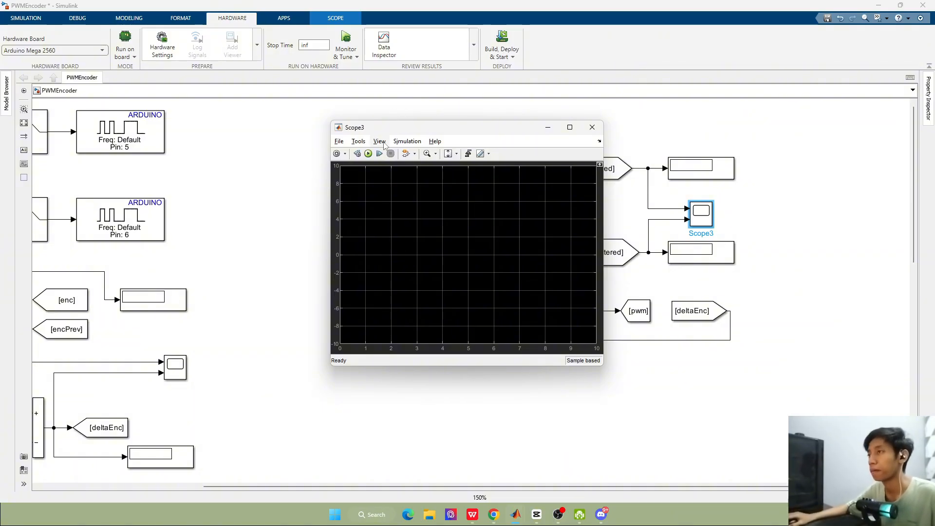
left_click(337, 154)
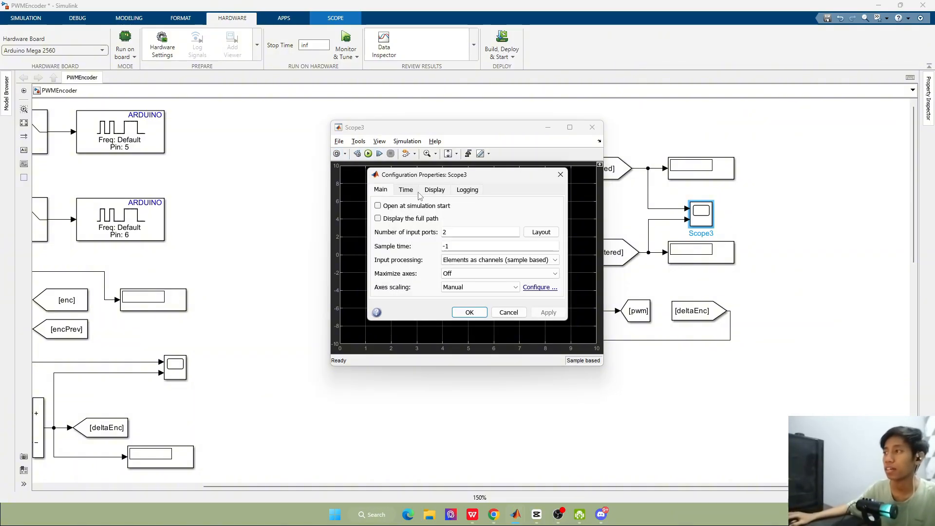
left_click(436, 191)
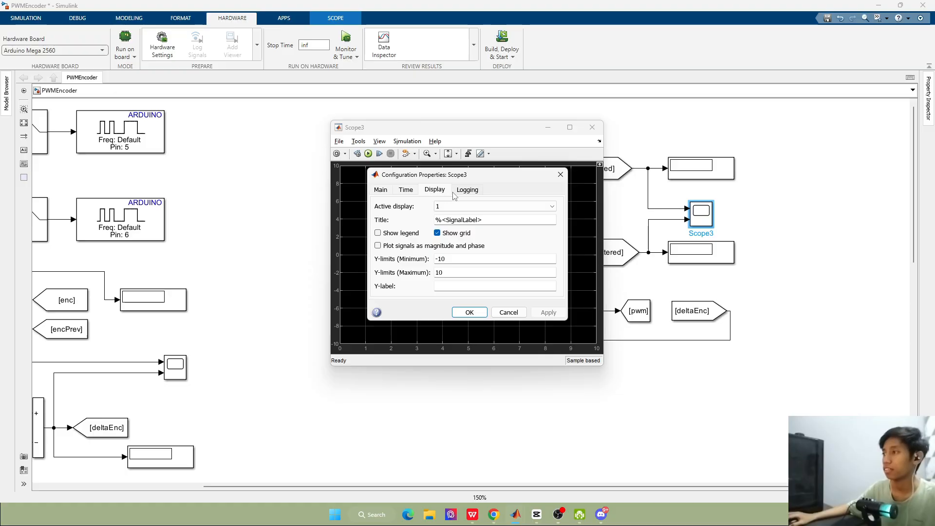
left_click(407, 190)
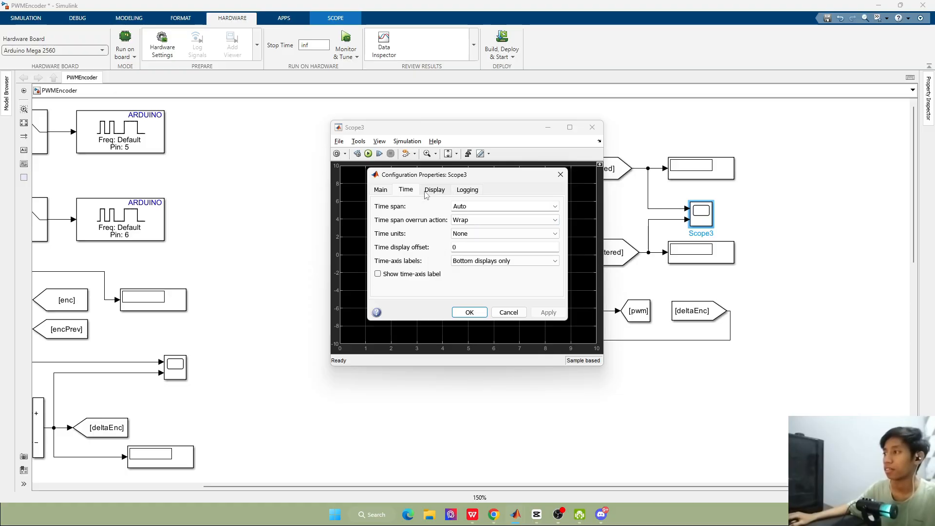
left_click(430, 191)
left_click(388, 190)
left_click(435, 191)
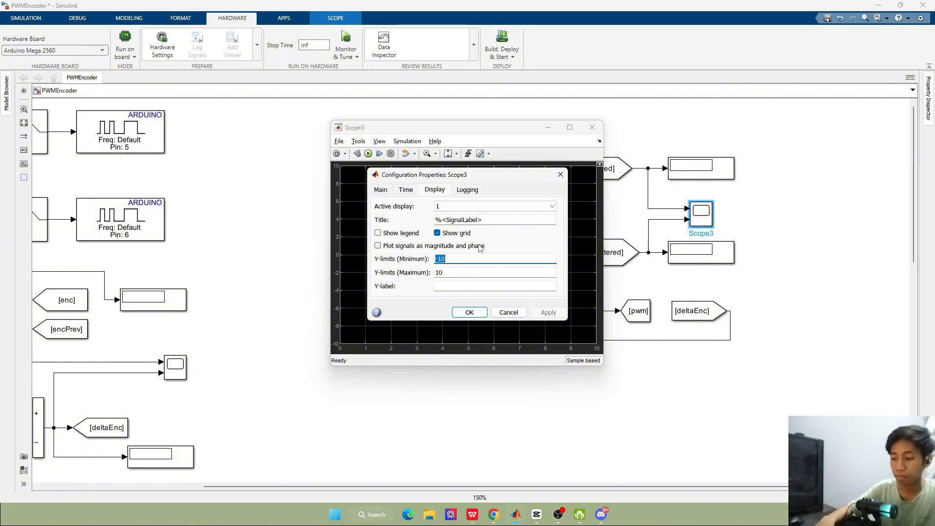
type("-800")
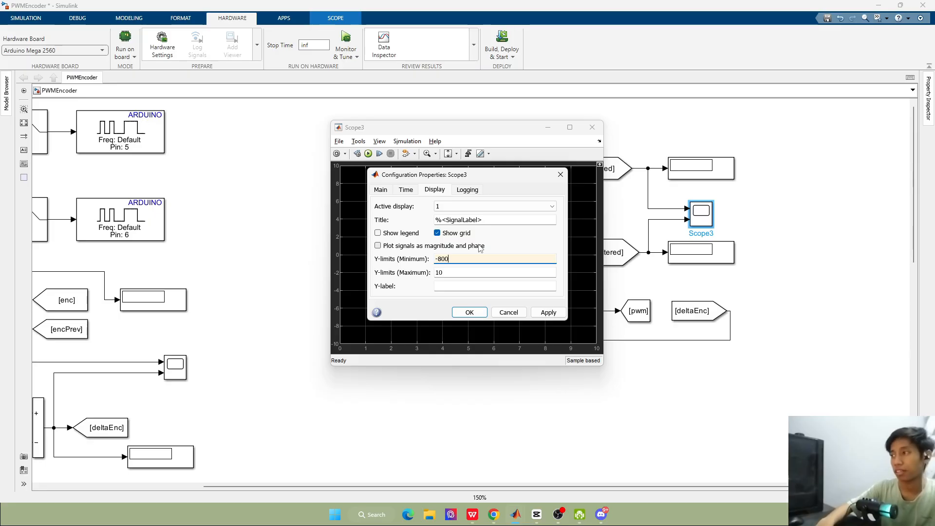
double_click(476, 275)
type("800")
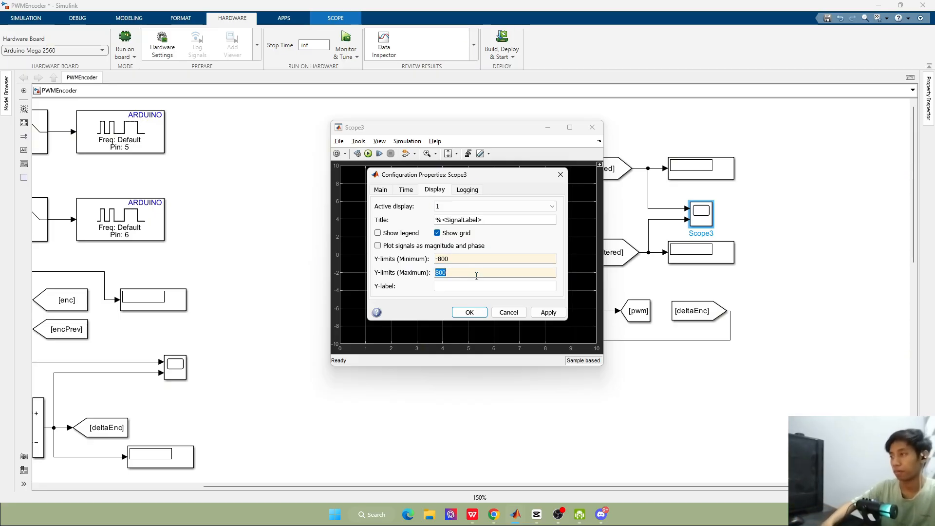
key("Return")
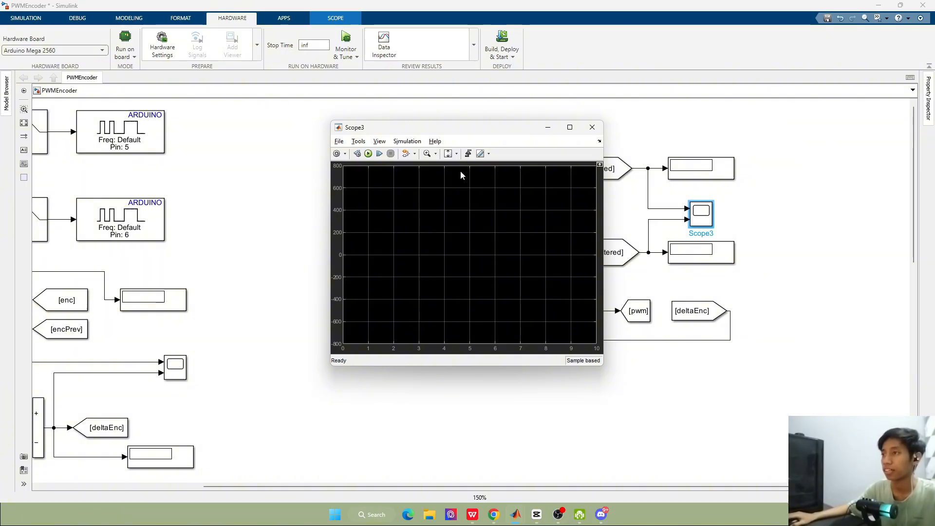
Look through the Scope's configuration properties, including Logging and Display, and its layout options
left_click(345, 154)
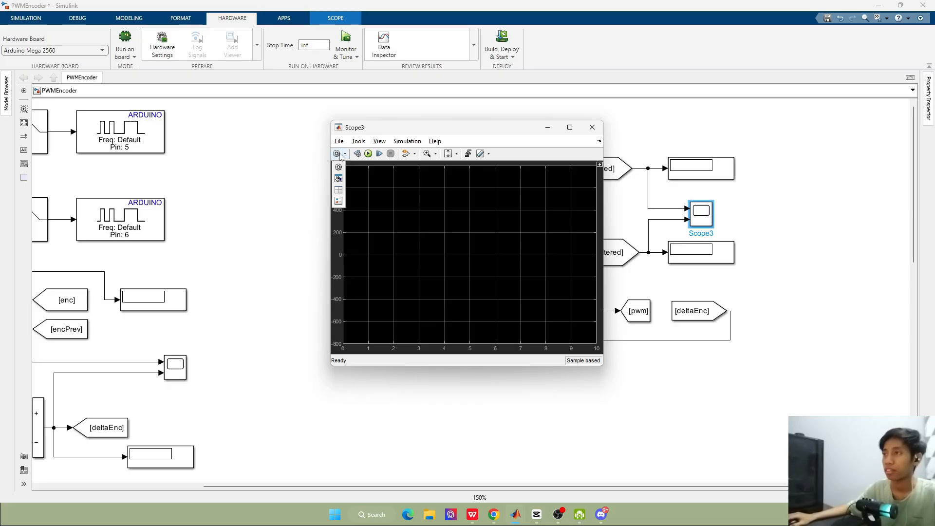
left_click(336, 153)
left_click(467, 190)
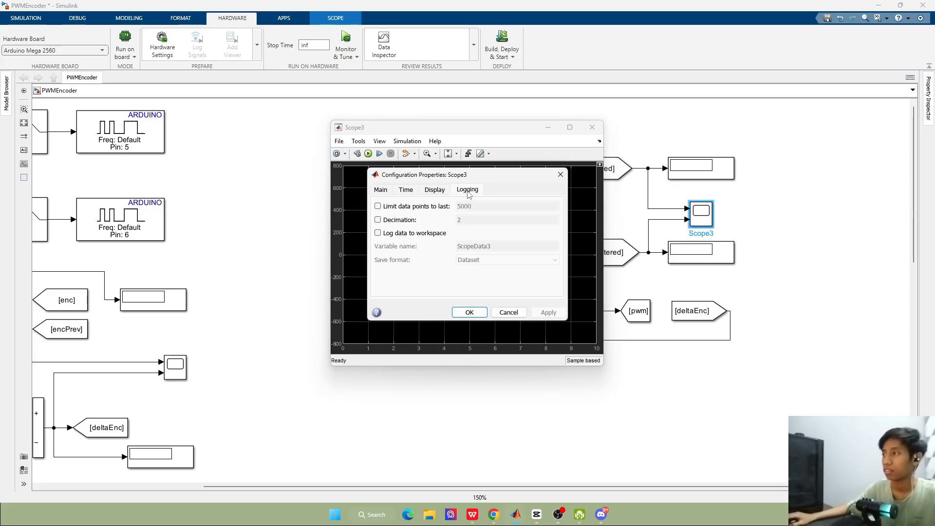
left_click(434, 191)
left_click(558, 175)
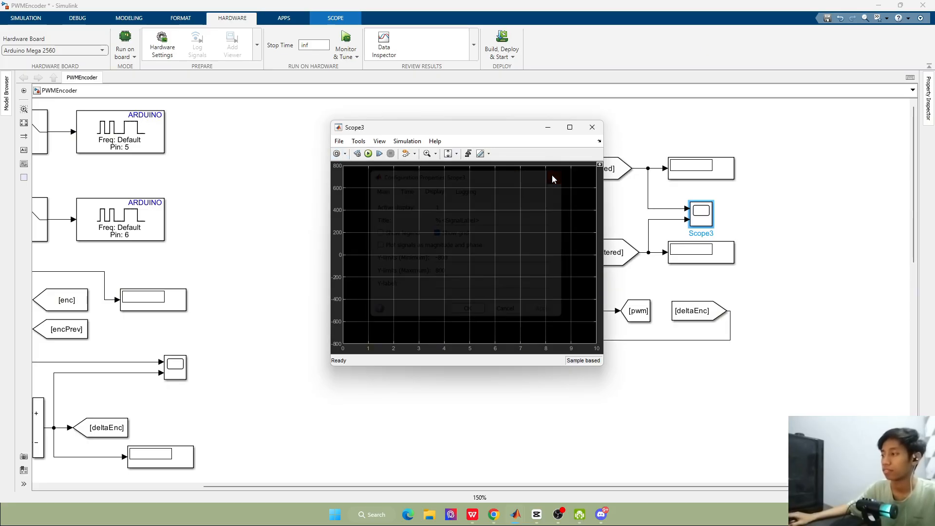
left_click(488, 153)
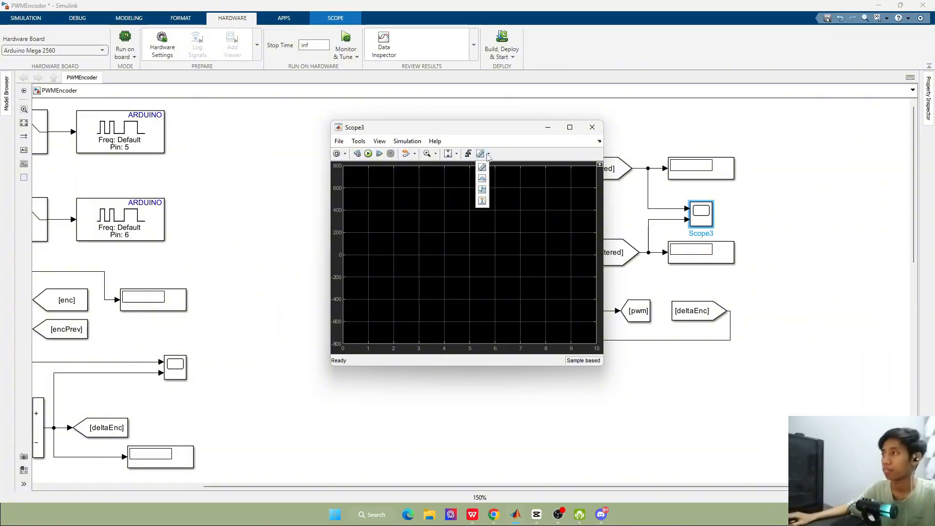
left_click(383, 142)
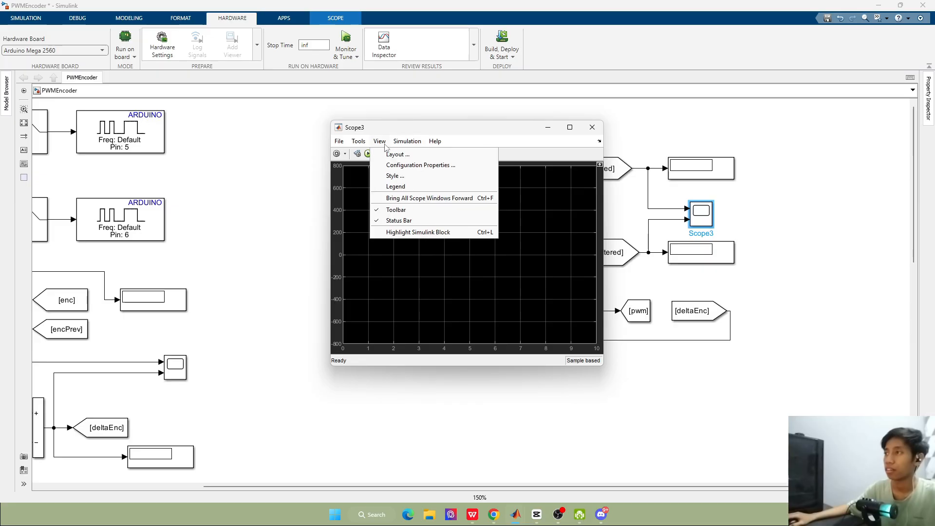
left_click(385, 154)
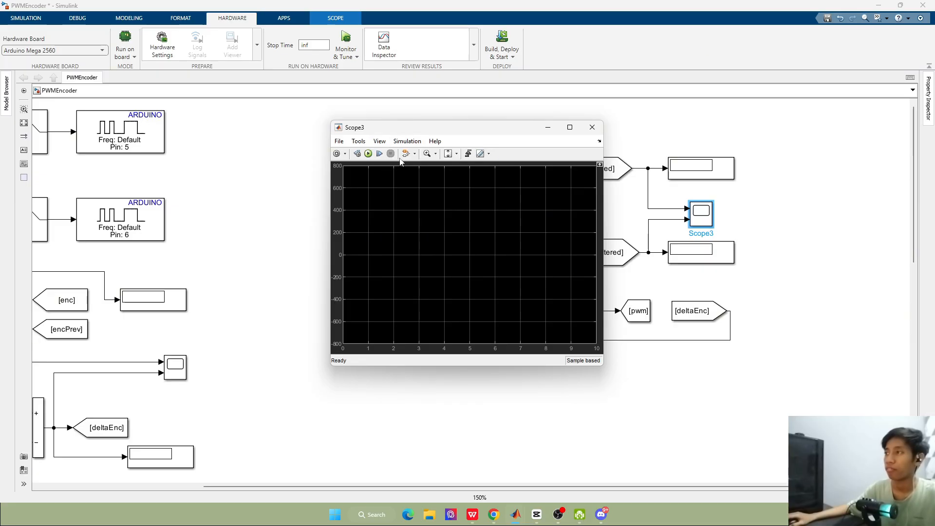
left_click(381, 143)
left_click(400, 144)
Open the Scope's style settings and set the Channel 1 line marker to a cross (×)
mouse_move(383, 146)
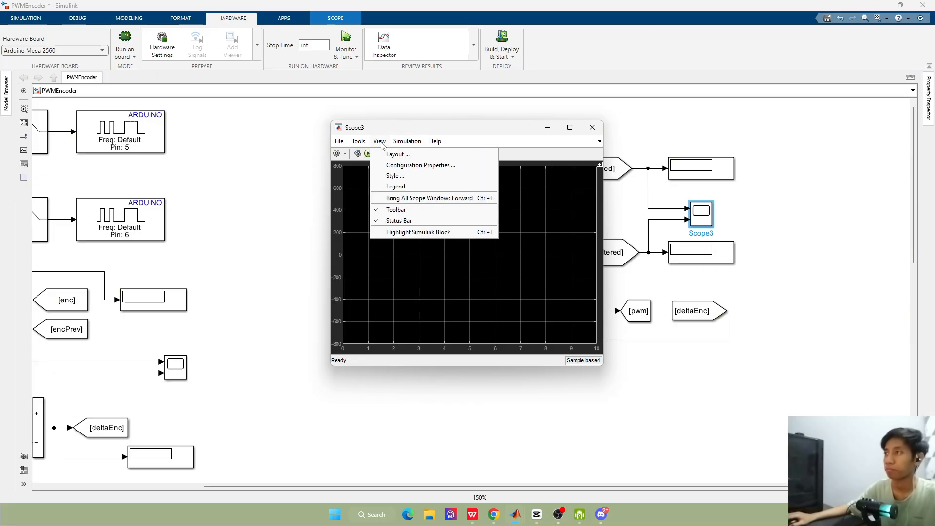
left_click(393, 179)
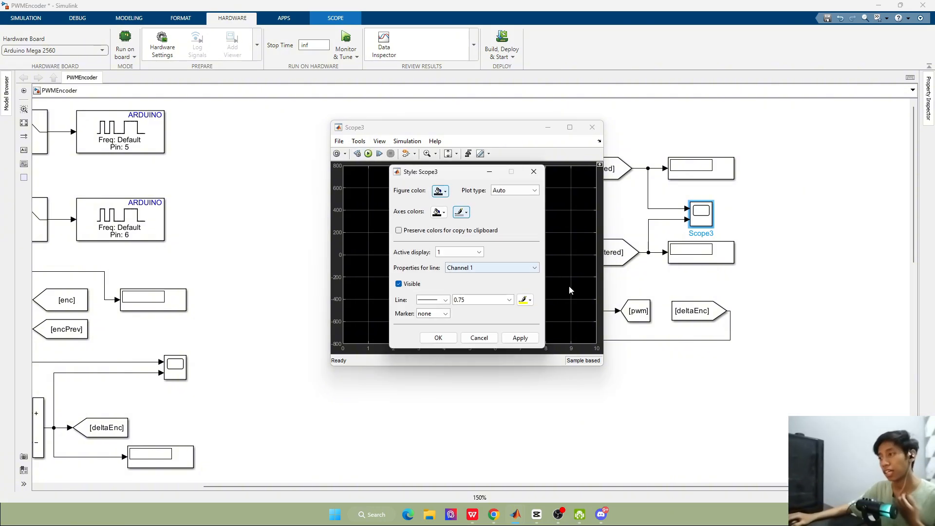
left_click(491, 269)
left_click(472, 255)
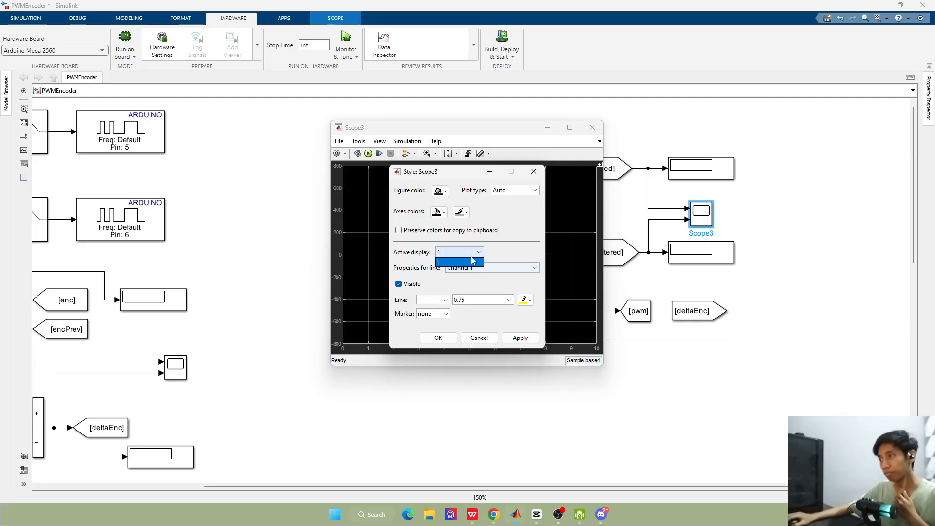
left_click(513, 269)
left_click(504, 261)
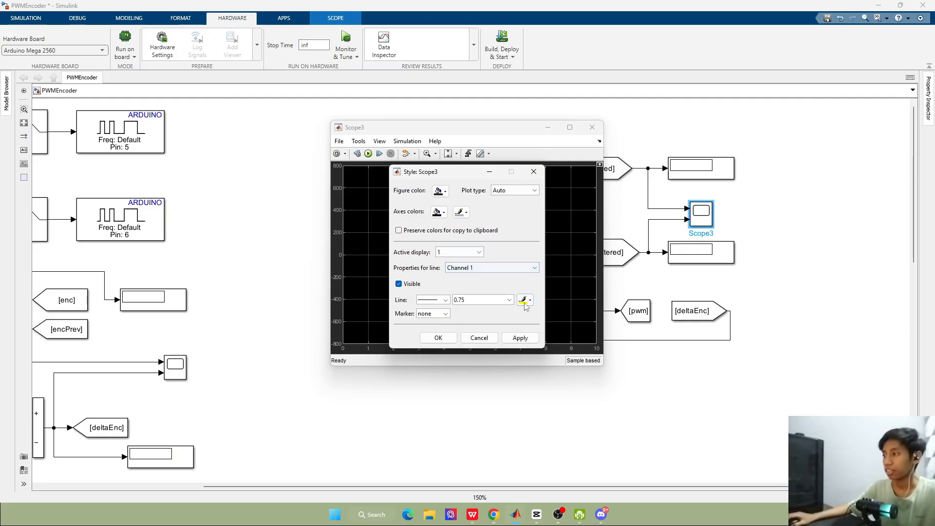
left_click(446, 315)
left_click(446, 316)
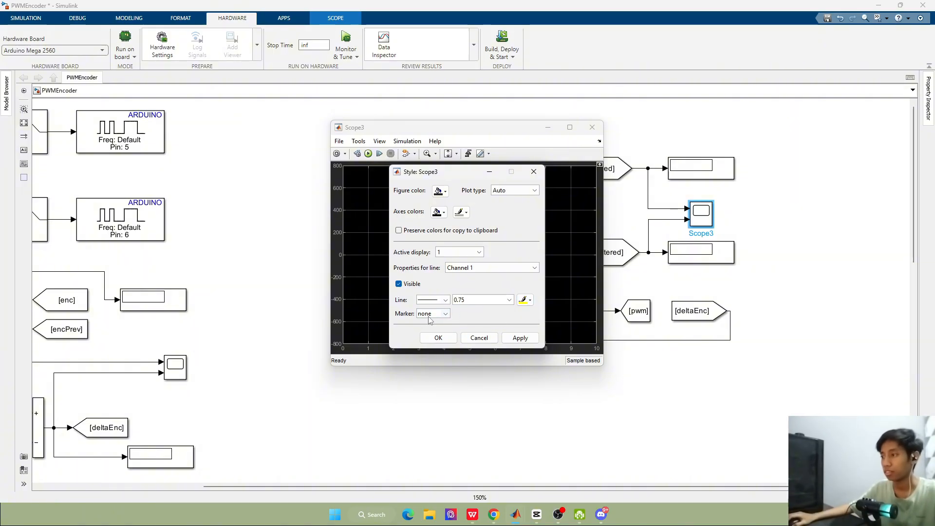
left_click(431, 317)
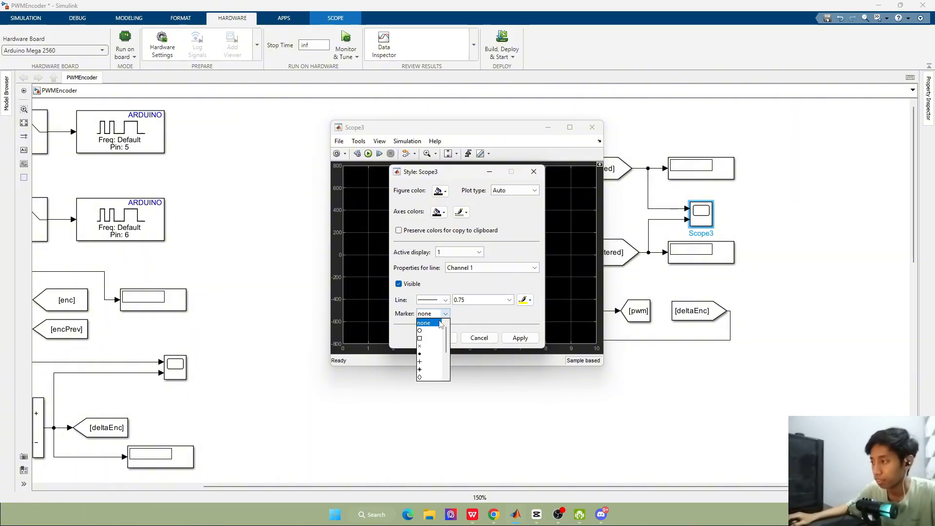
left_click(429, 346)
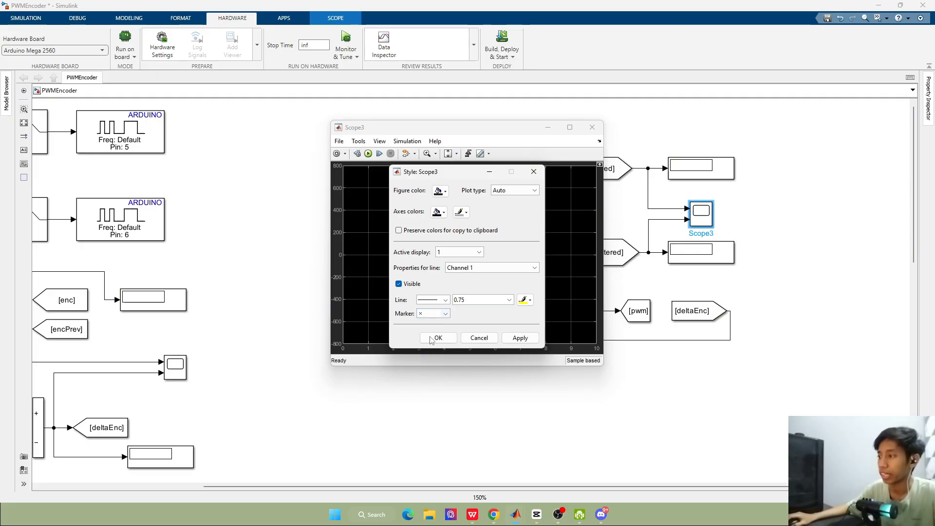
Set the Scope's Channel 2 line marker to a circle, apply the style, and close the Scope window
left_click(490, 268)
left_click(480, 286)
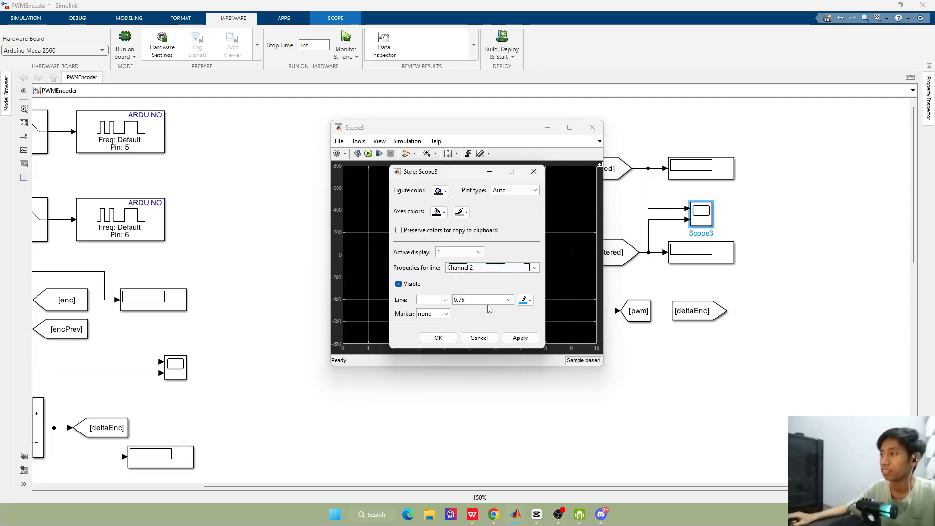
left_click(445, 314)
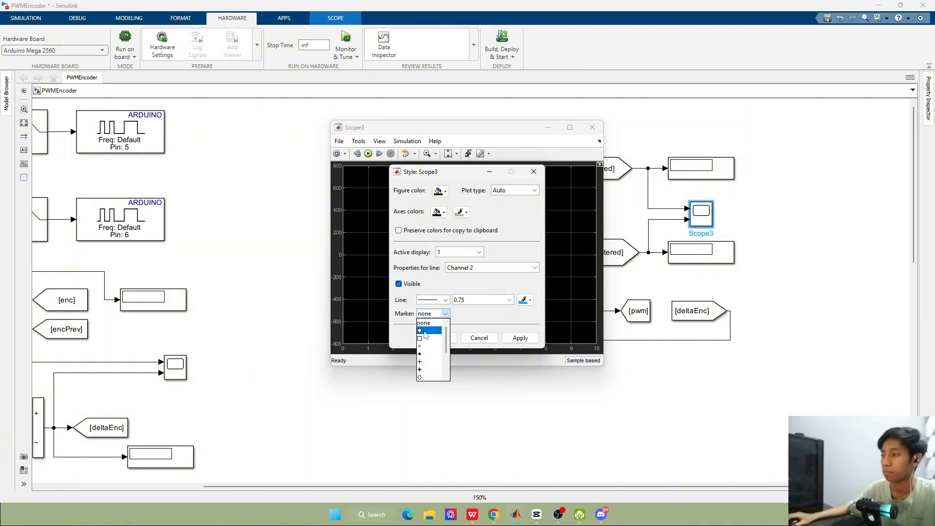
left_click(424, 332)
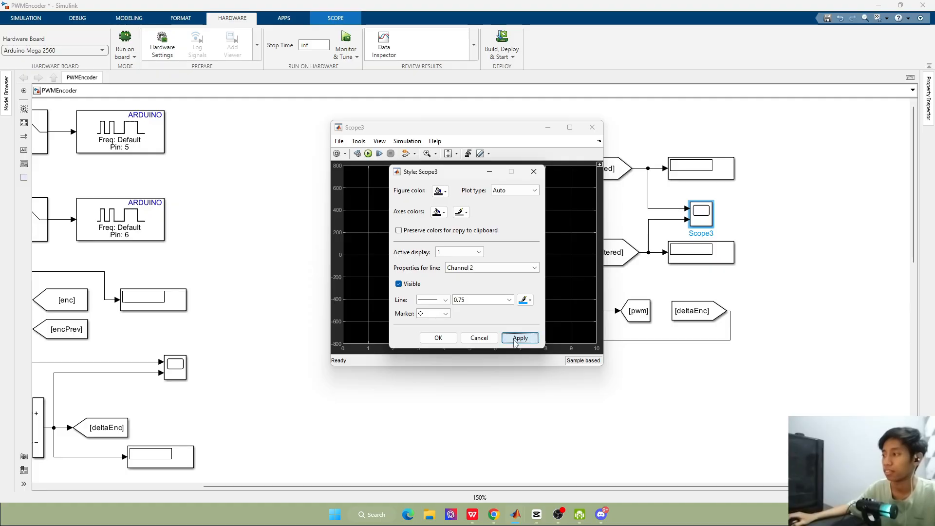
left_click(451, 339)
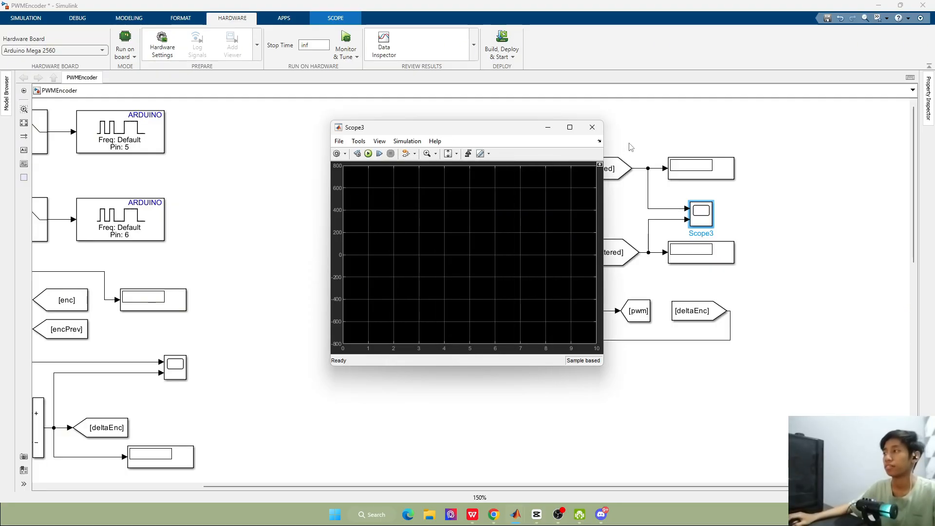
left_click(592, 127)
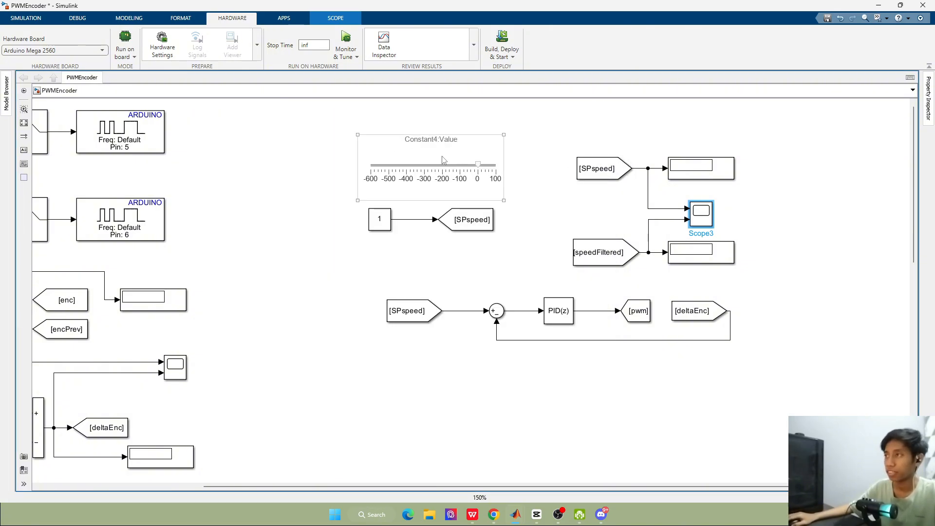
Check the host-board connection settings of the Arduino Mega 2560, including the COM ports, serial ports and baud rates
left_click(157, 49)
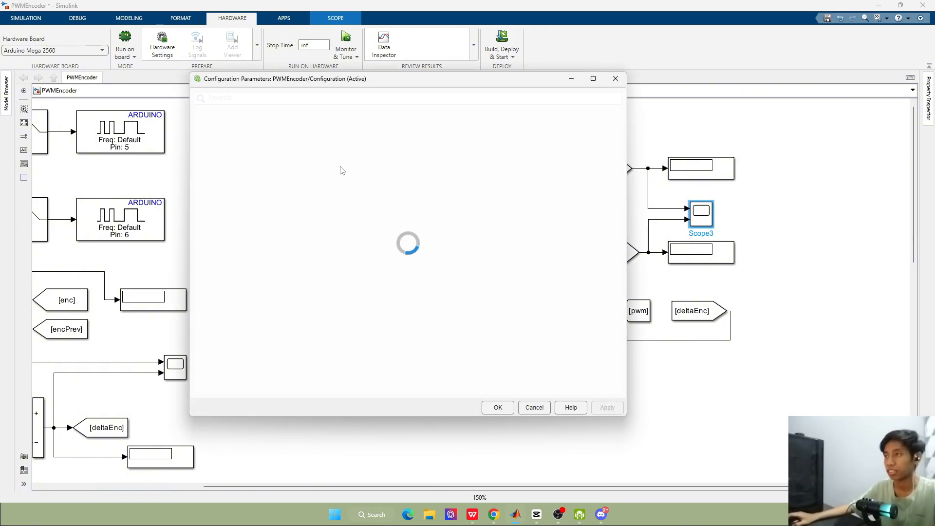
left_click(364, 182)
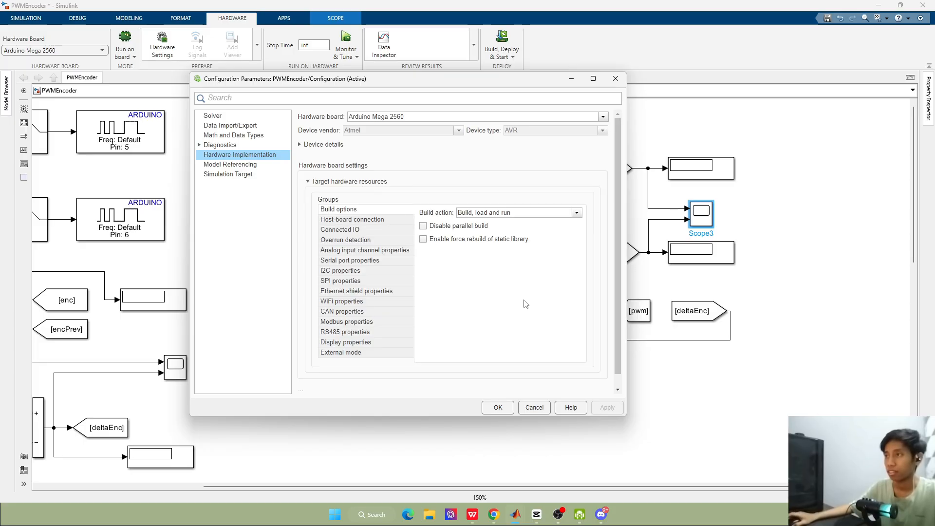
left_click(378, 220)
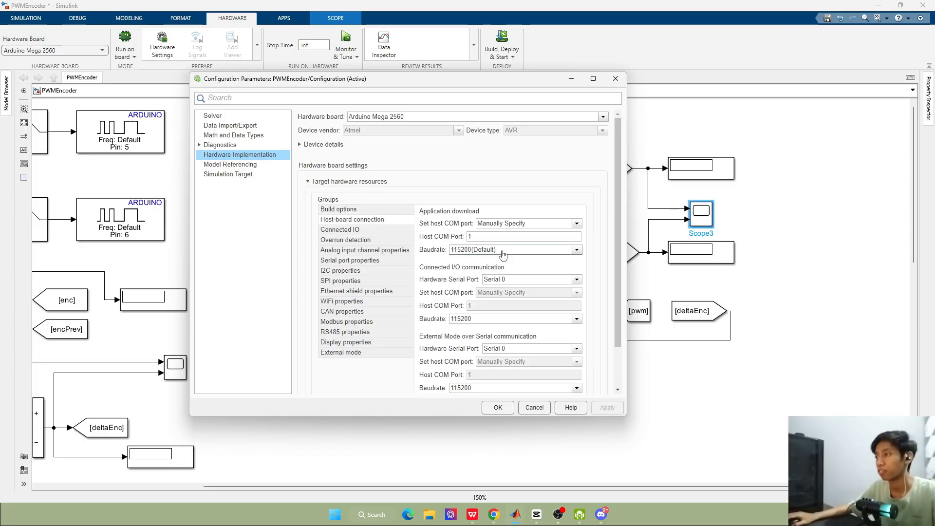
scroll(503, 255, "down", 2)
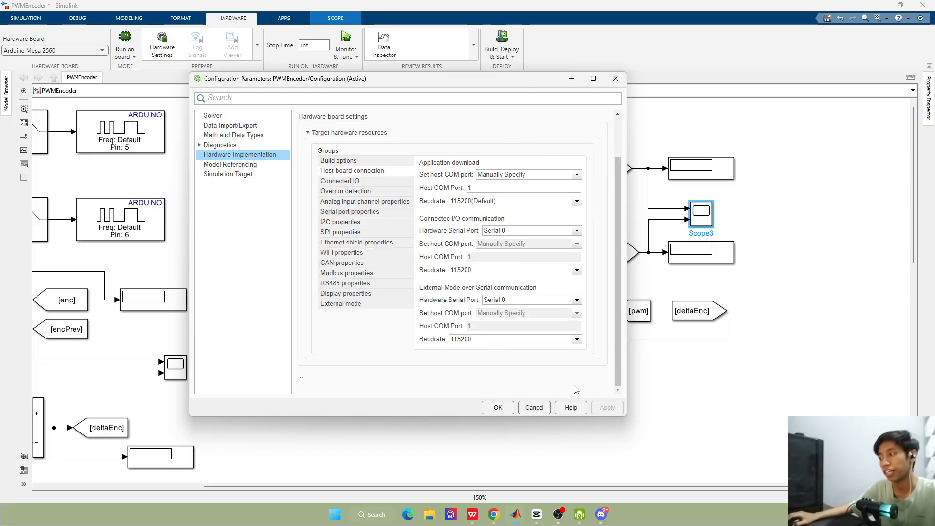
left_click(498, 407)
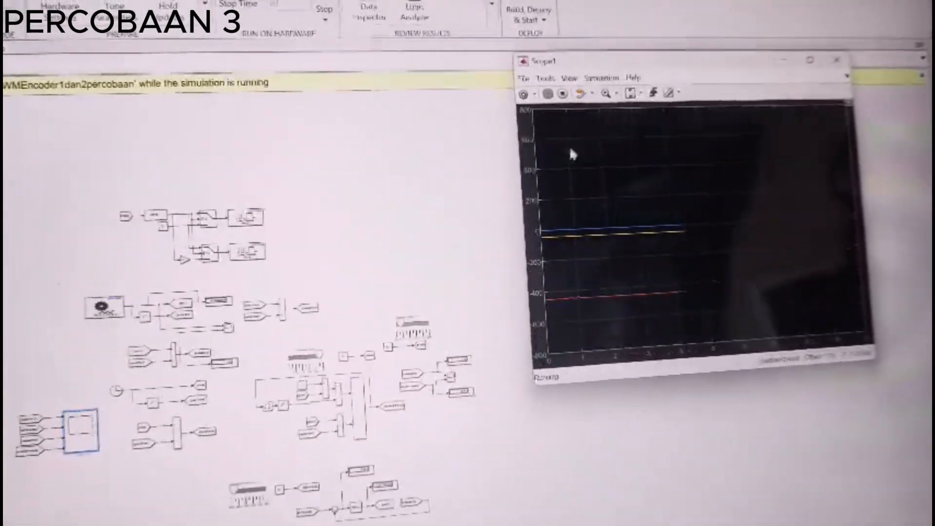
Enlarge the Scope1 window to watch the plotted signals while the simulation is running
left_click_drag(515, 163, 309, 222)
left_click_drag(622, 347, 626, 436)
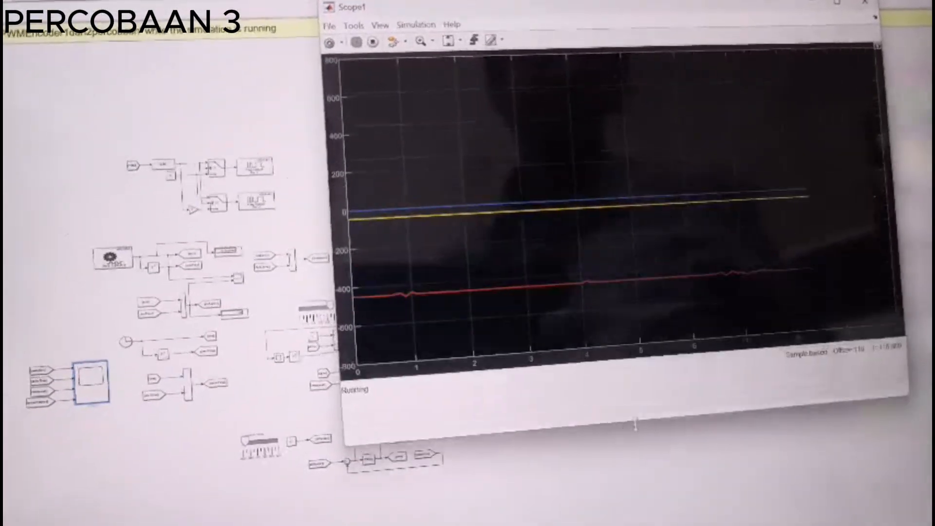